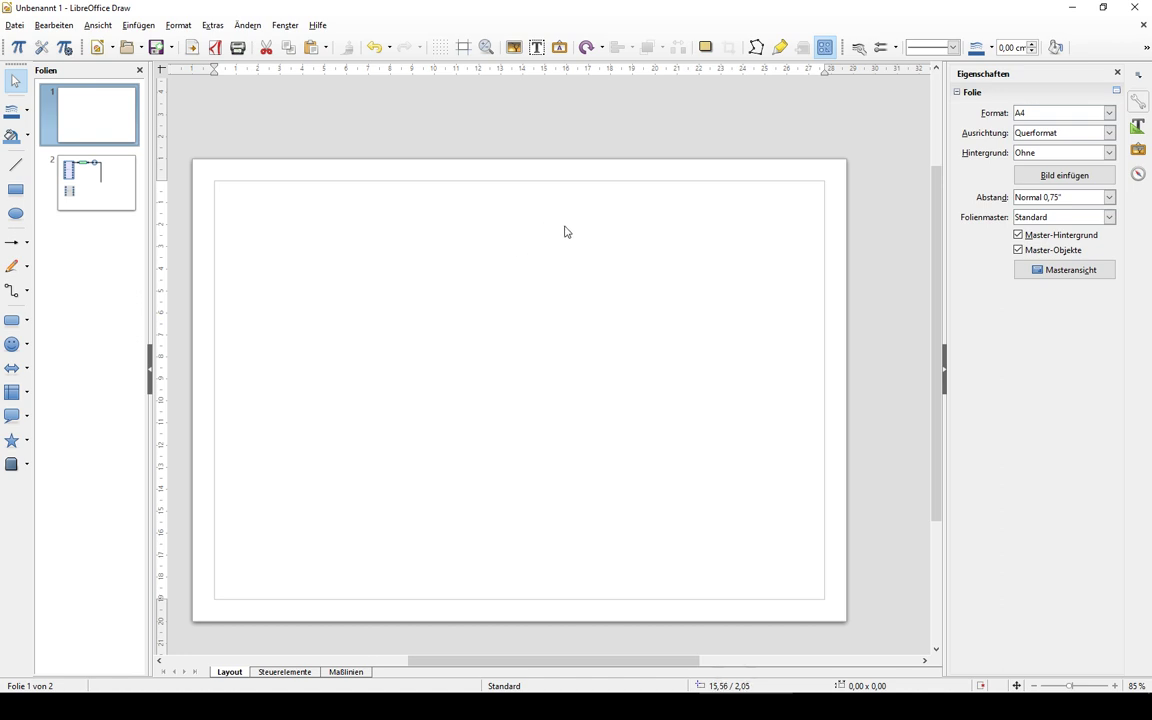
{"action": "right_click", "coordinate": [110, 117]}
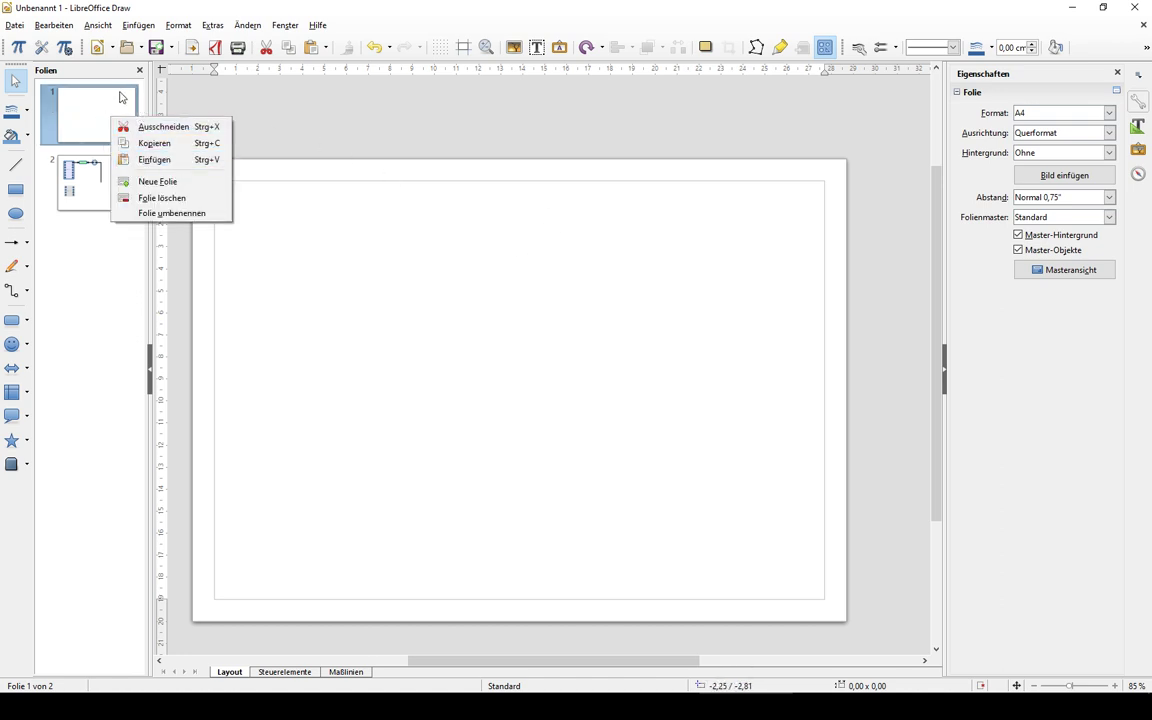
{"action": "left_click", "coordinate": [114, 90]}
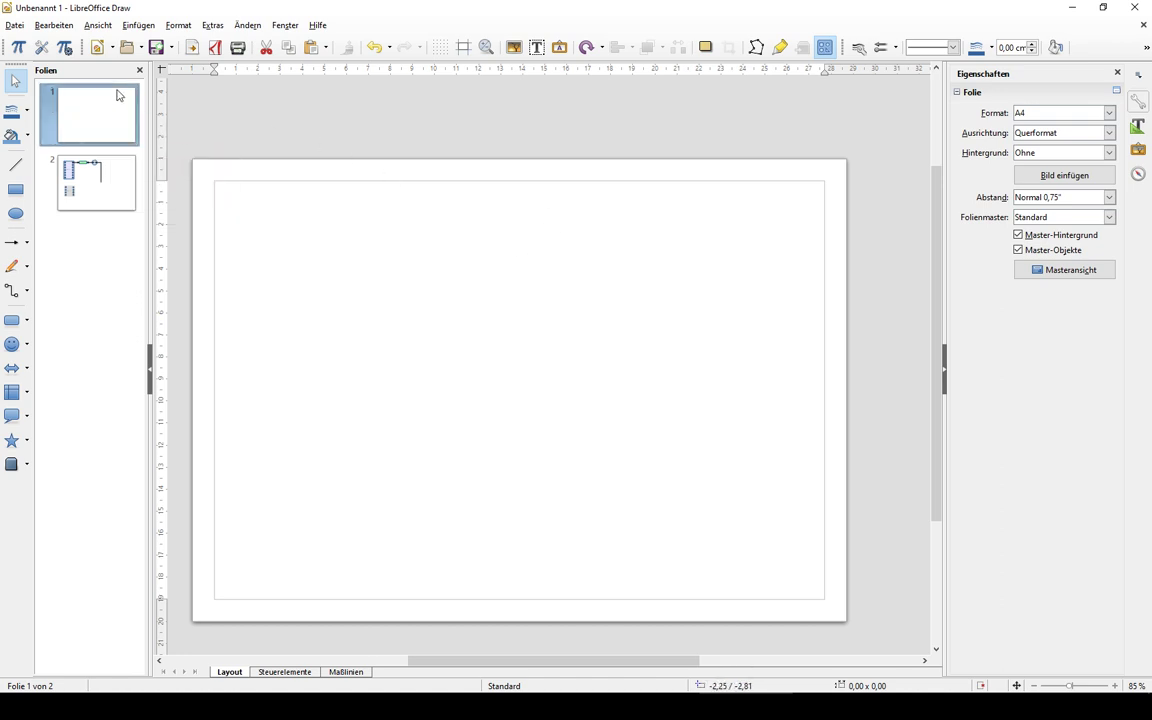
{"action": "left_click", "coordinate": [180, 24]}
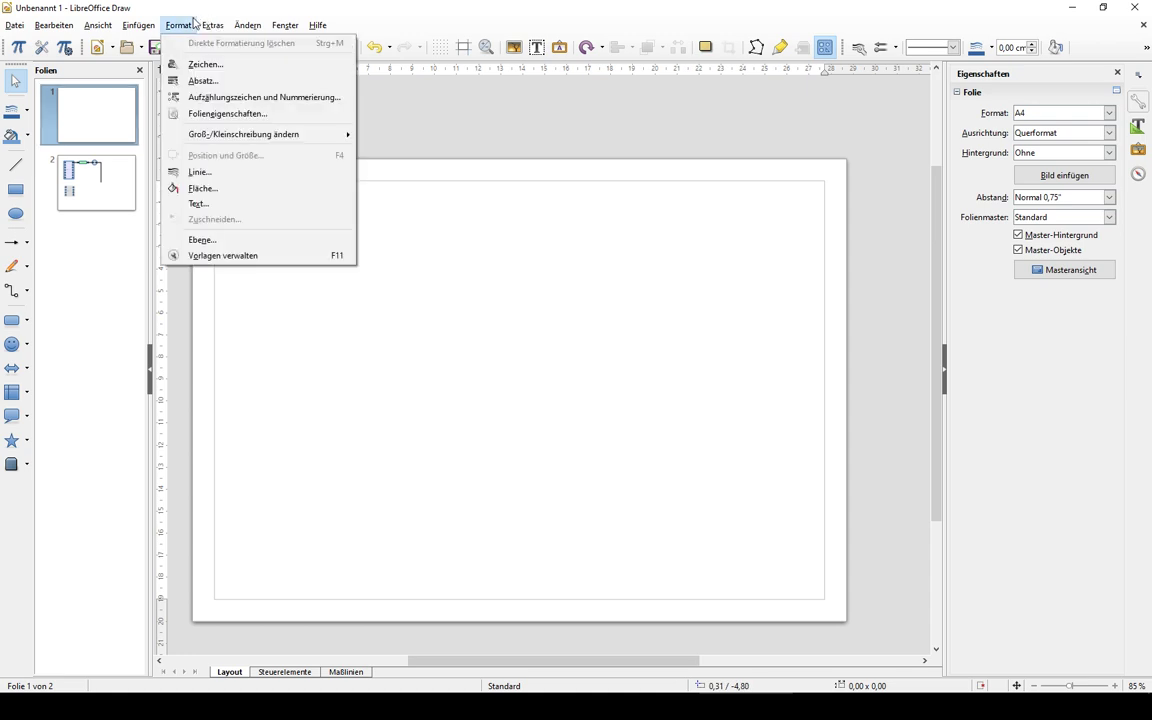
{"action": "left_click", "coordinate": [193, 22]}
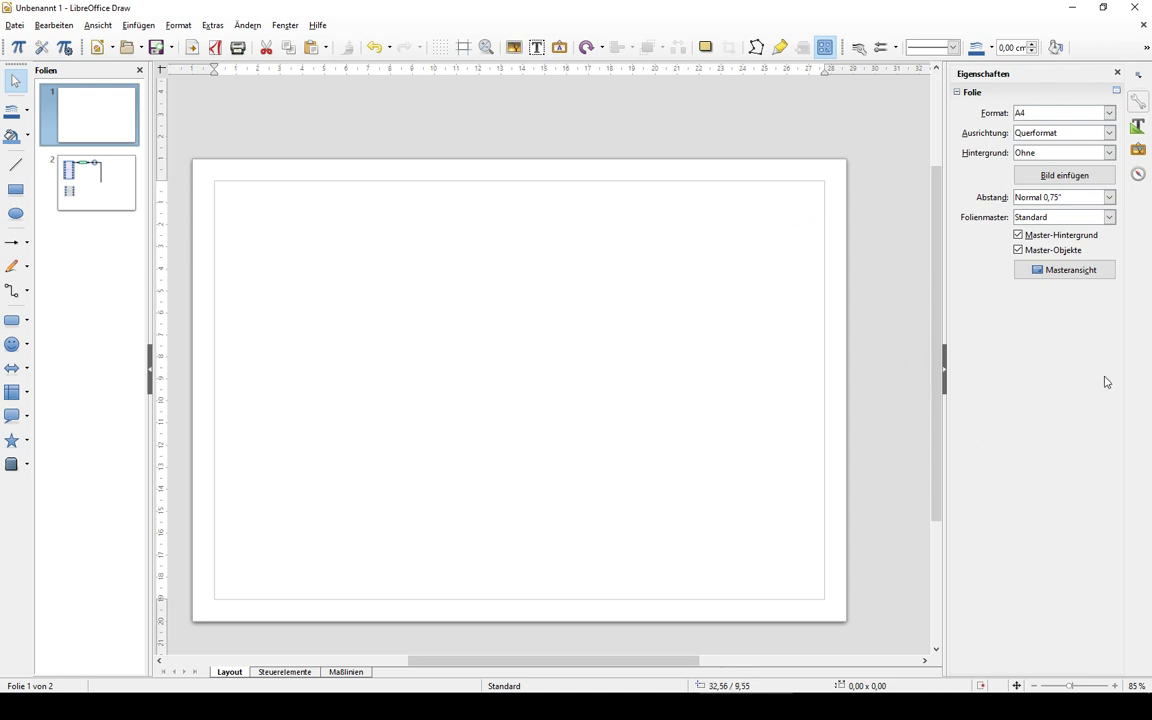
{"action": "left_click", "coordinate": [1139, 102]}
{"action": "left_click", "coordinate": [1139, 103]}
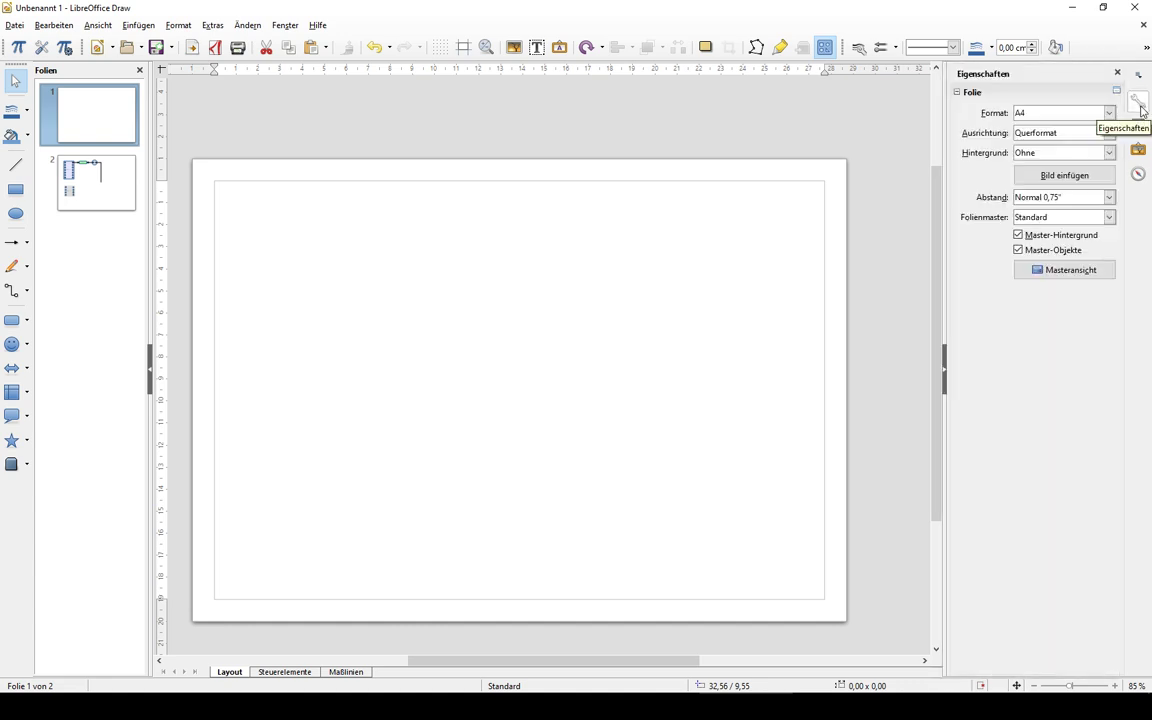
{"action": "left_click", "coordinate": [1140, 106]}
{"action": "left_click", "coordinate": [1140, 108]}
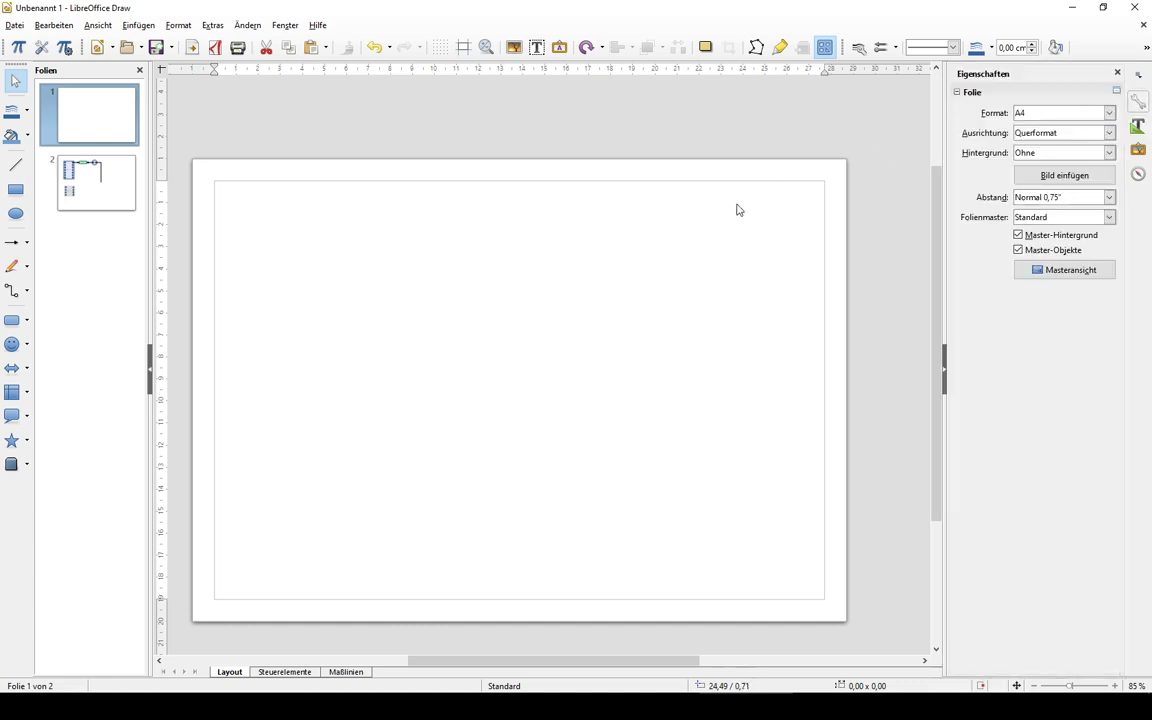
{"action": "left_click", "coordinate": [698, 179]}
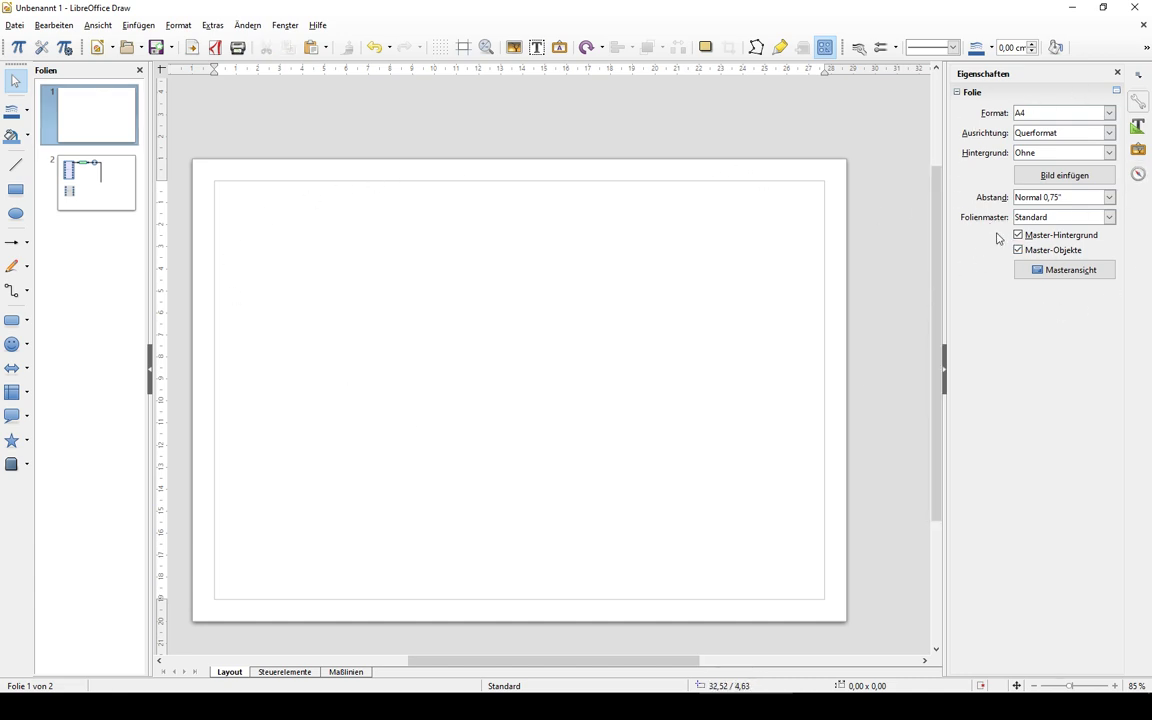
Switch the page orientation to Hochformat (portrait) and back to Querformat (landscape)
{"action": "left_click", "coordinate": [1047, 136]}
{"action": "left_click", "coordinate": [1046, 148]}
{"action": "left_click", "coordinate": [1046, 133]}
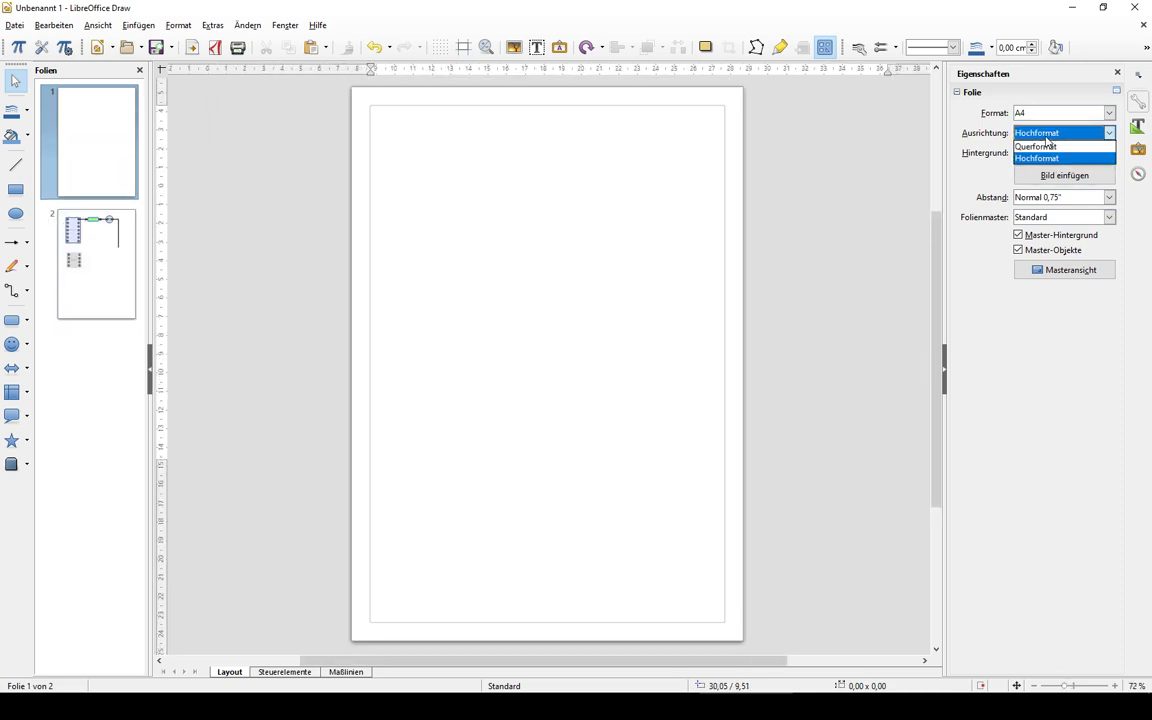
{"action": "left_click", "coordinate": [1040, 158]}
{"action": "left_click", "coordinate": [1045, 133]}
{"action": "left_click", "coordinate": [1043, 147]}
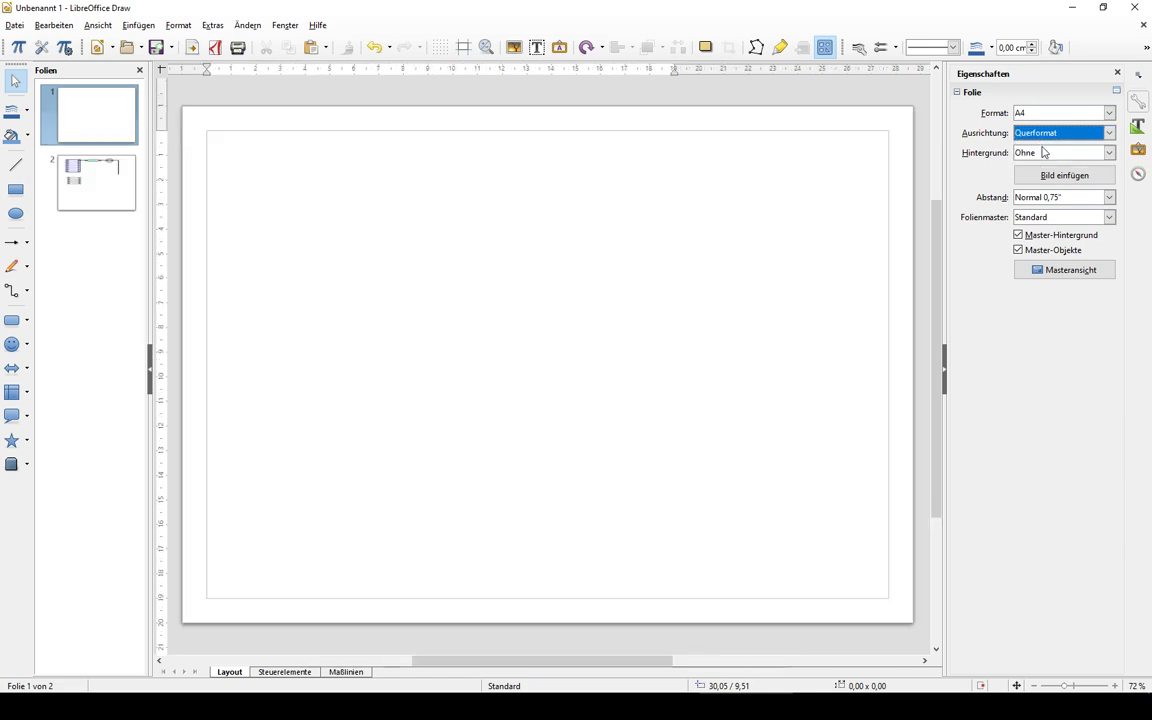
{"action": "left_click", "coordinate": [1036, 134]}
{"action": "left_click", "coordinate": [1036, 135]}
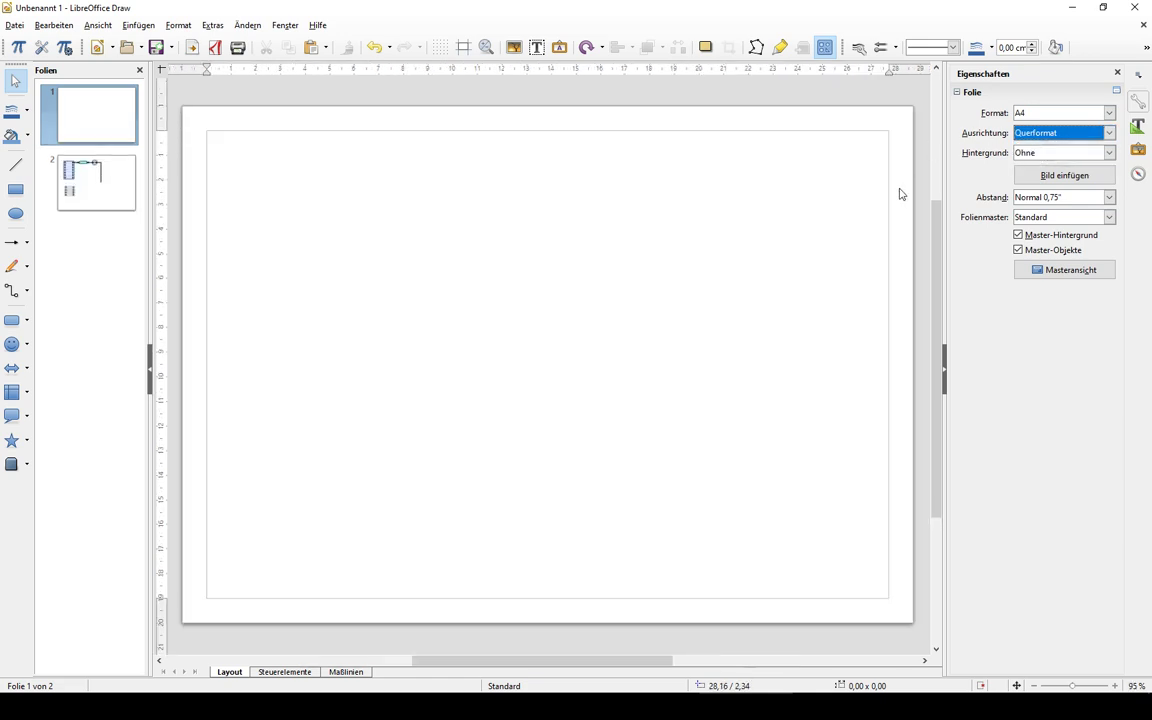
{"action": "left_click", "coordinate": [781, 240]}
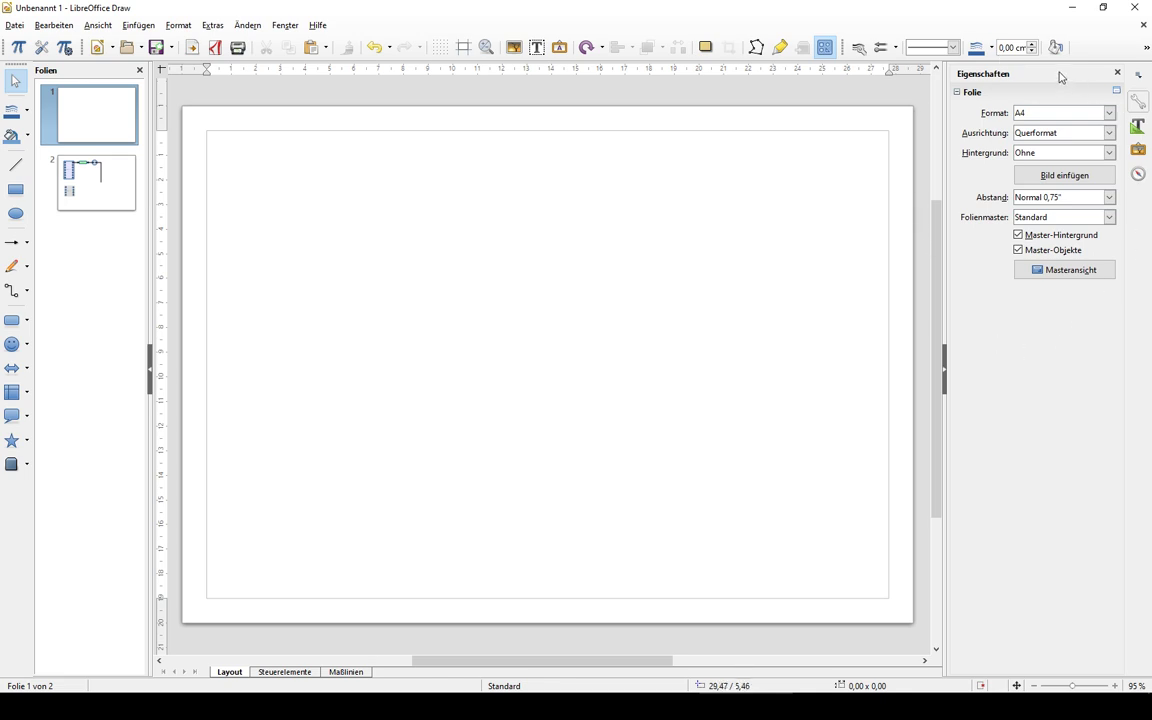
Collapse the properties sidebar and expand it again
{"action": "left_click", "coordinate": [1140, 103]}
{"action": "left_click", "coordinate": [1141, 104]}
{"action": "left_click", "coordinate": [1141, 104]}
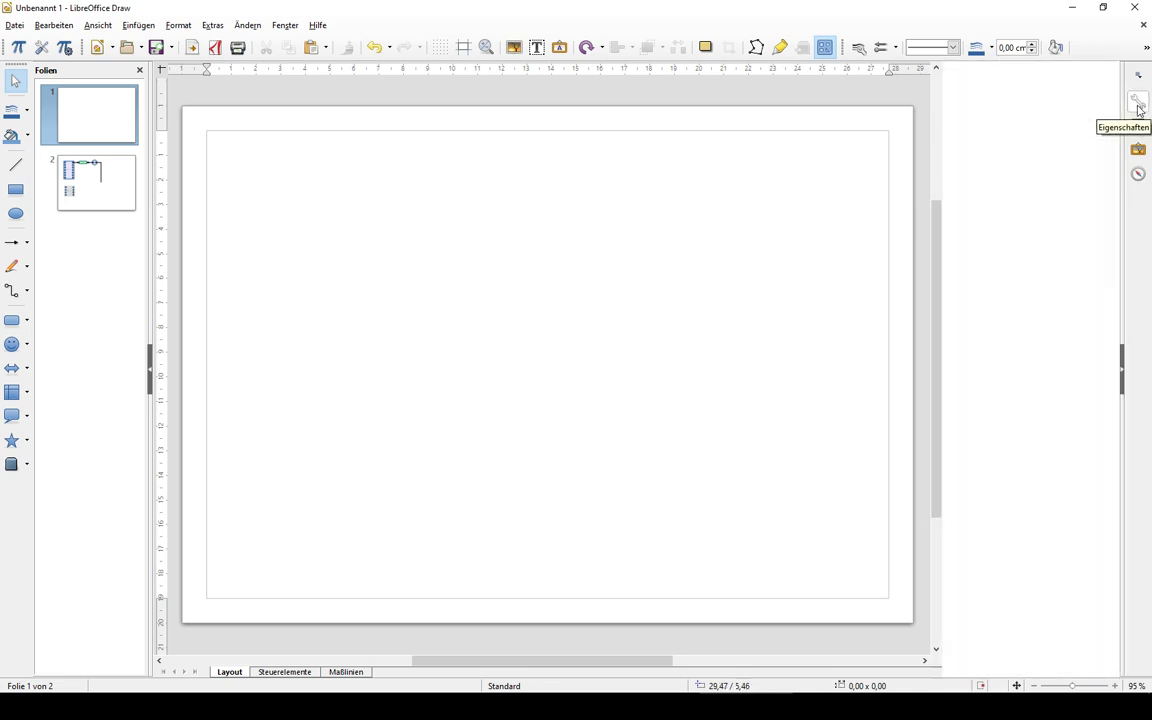
{"action": "left_click_drag", "start_coordinate": [1125, 116], "coordinate": [943, 118]}
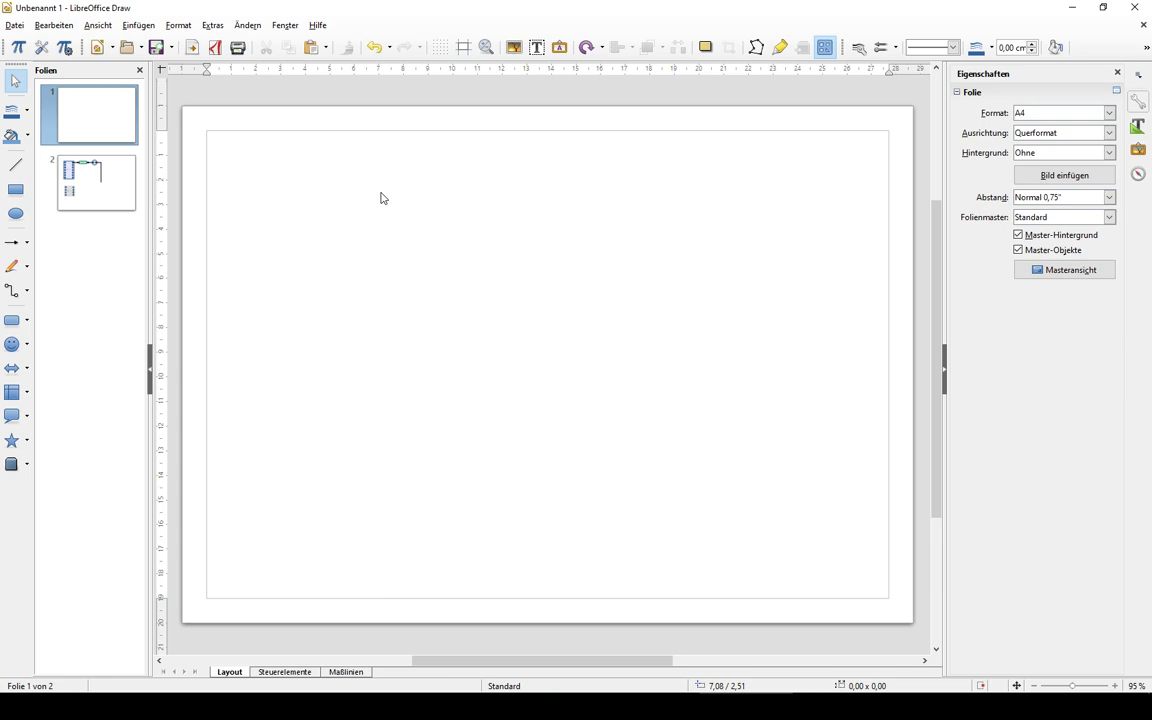
Display the grid and draw a circle about 0.5 cm in diameter near the upper middle of the page
{"action": "left_click", "coordinate": [441, 50]}
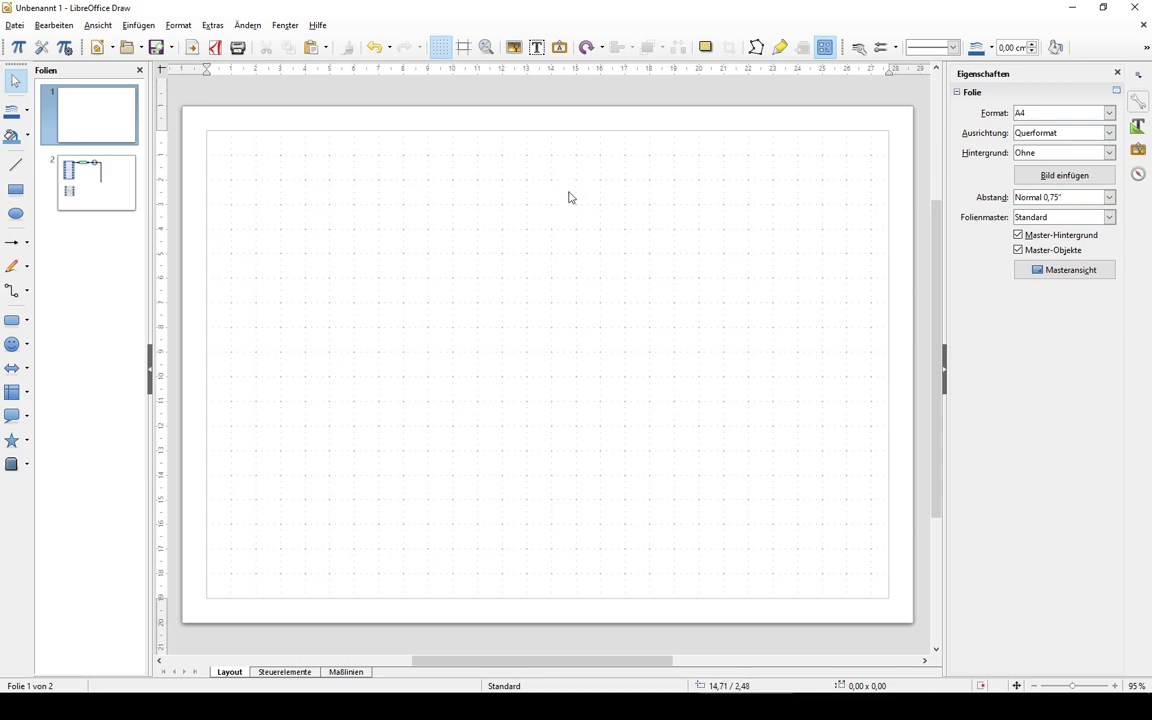
{"action": "left_click", "coordinate": [15, 213]}
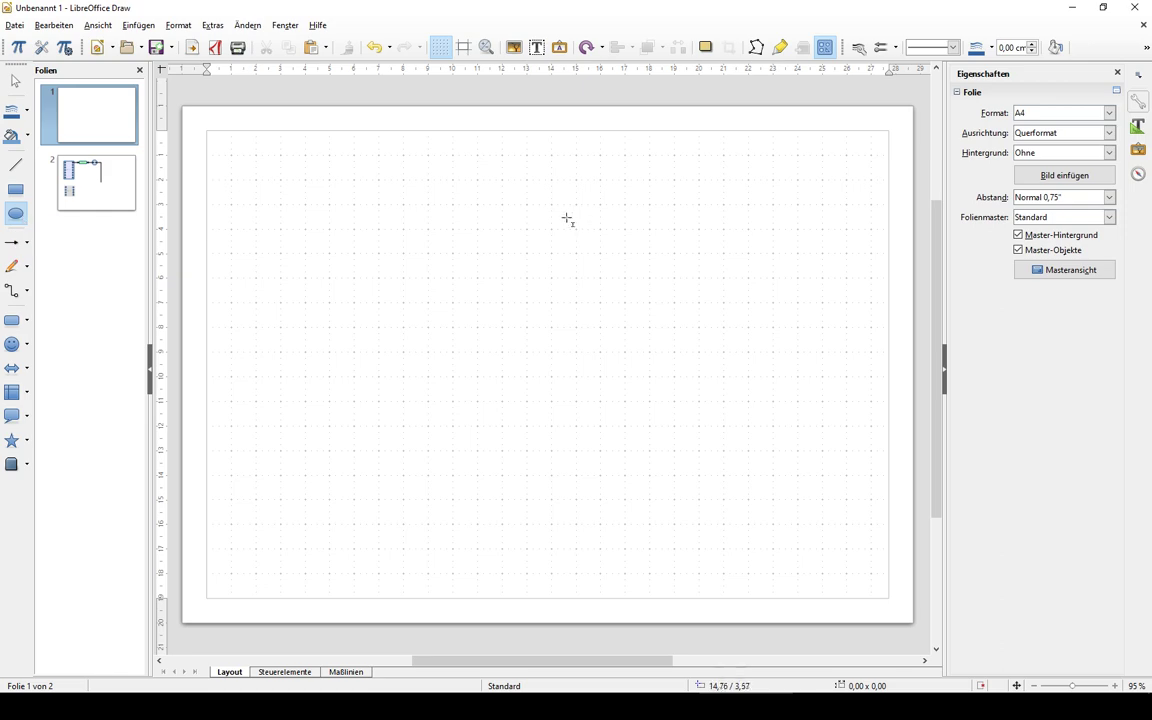
{"action": "left_click_drag", "start_coordinate": [556, 186], "coordinate": [566, 198]}
{"action": "left_click", "coordinate": [581, 208]}
{"action": "left_click", "coordinate": [563, 192]}
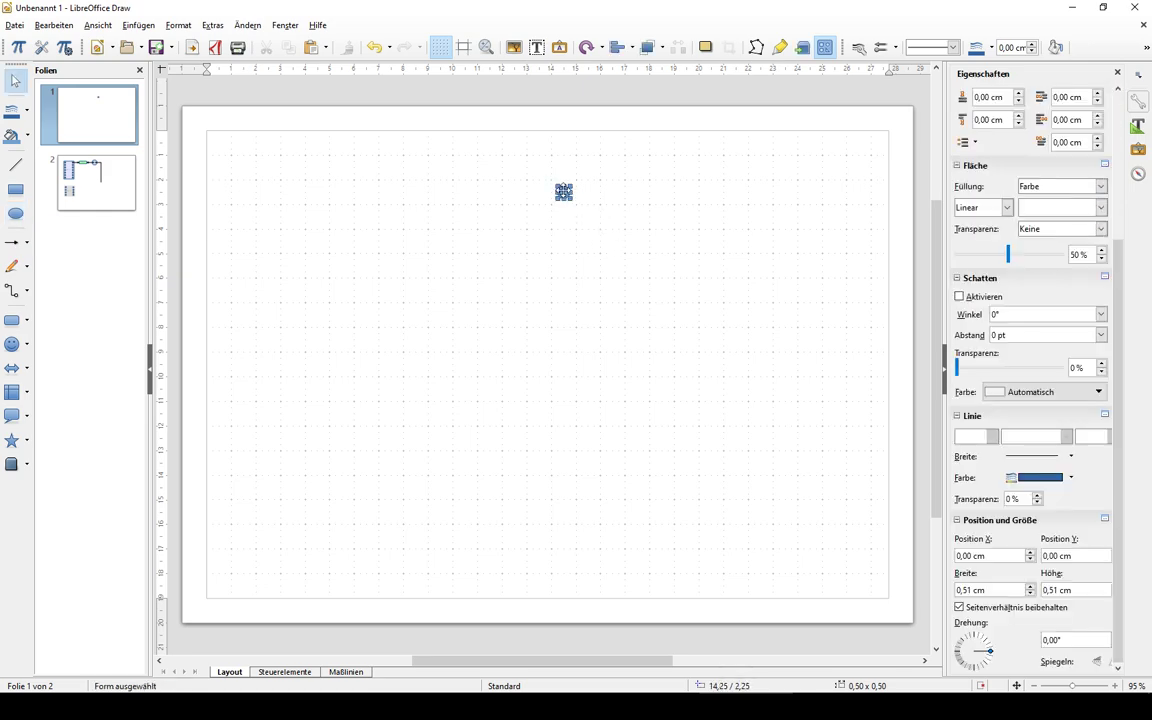
Duplicate the circle along the grid into four rows of six circles spaced 1 cm apart
{"action": "left_click_drag", "start_coordinate": [563, 192], "coordinate": [587, 192]}
{"action": "left_click_drag", "start_coordinate": [523, 168], "coordinate": [518, 224]}
{"action": "left_click", "coordinate": [566, 192]}
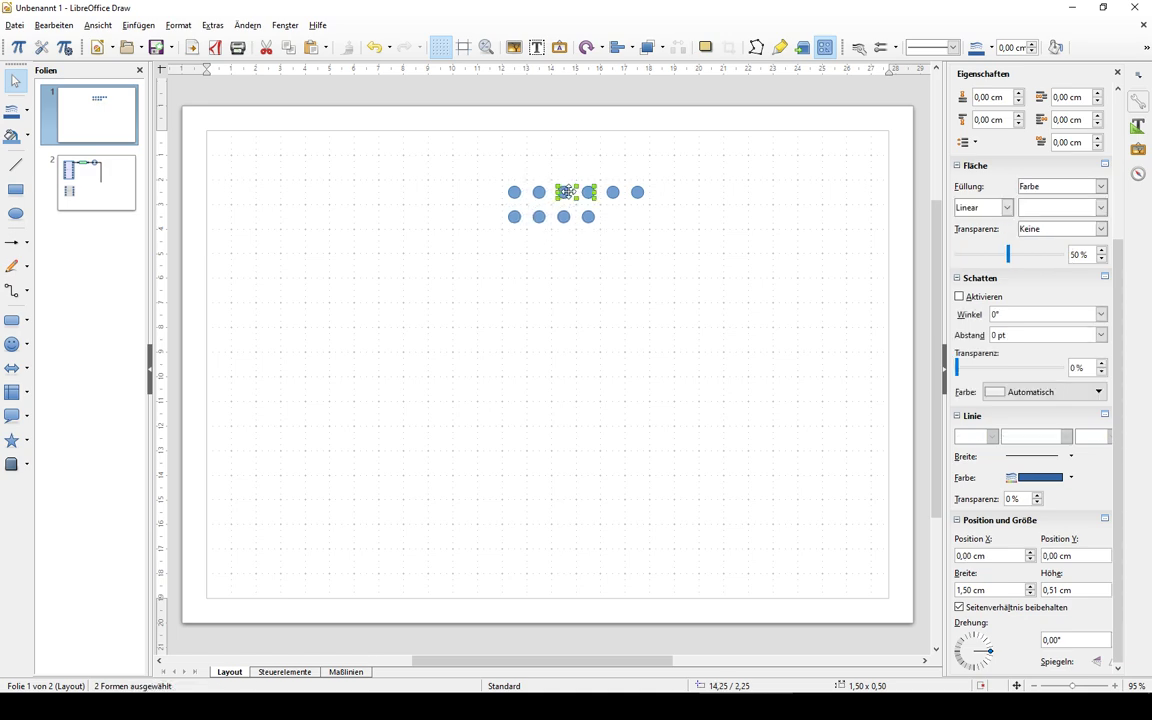
{"action": "left_click_drag", "start_coordinate": [566, 192], "coordinate": [609, 216]}
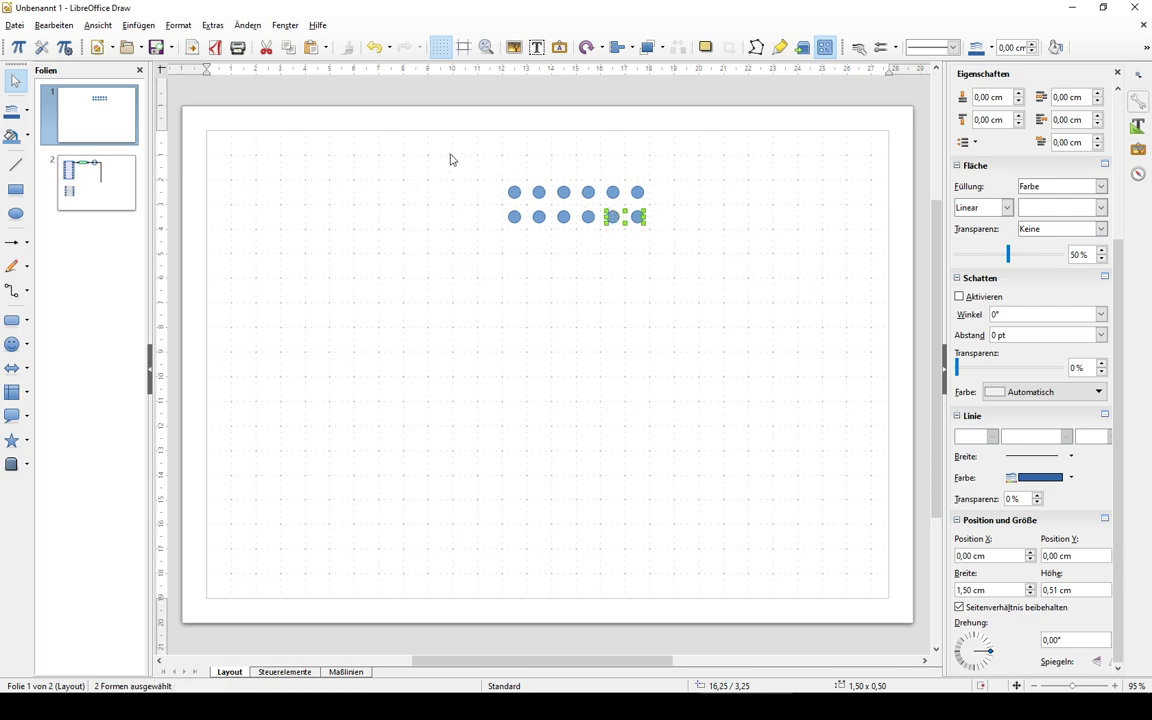
{"action": "mouse_move", "coordinate": [480, 158]}
{"action": "left_mouse_down"}
{"action": "mouse_move", "coordinate": [668, 262]}
{"action": "mouse_move", "coordinate": [646, 268]}
{"action": "left_mouse_up"}
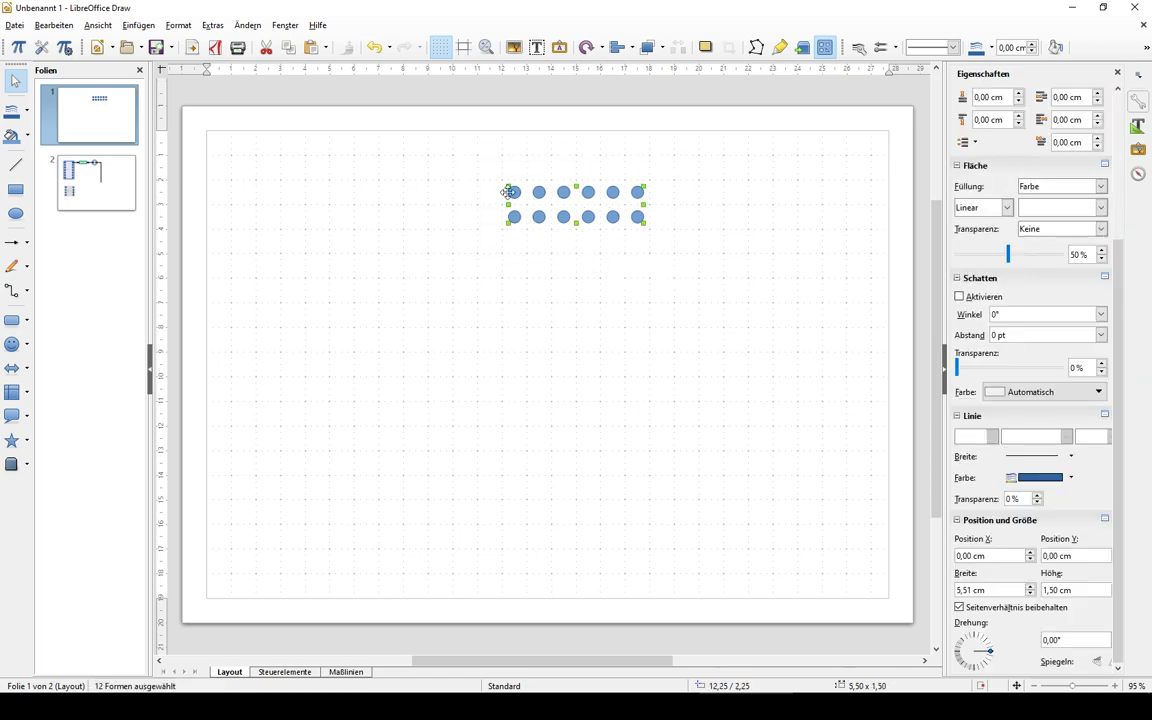
{"action": "left_click_drag", "start_coordinate": [513, 192], "coordinate": [513, 241]}
{"action": "left_click", "coordinate": [498, 274]}
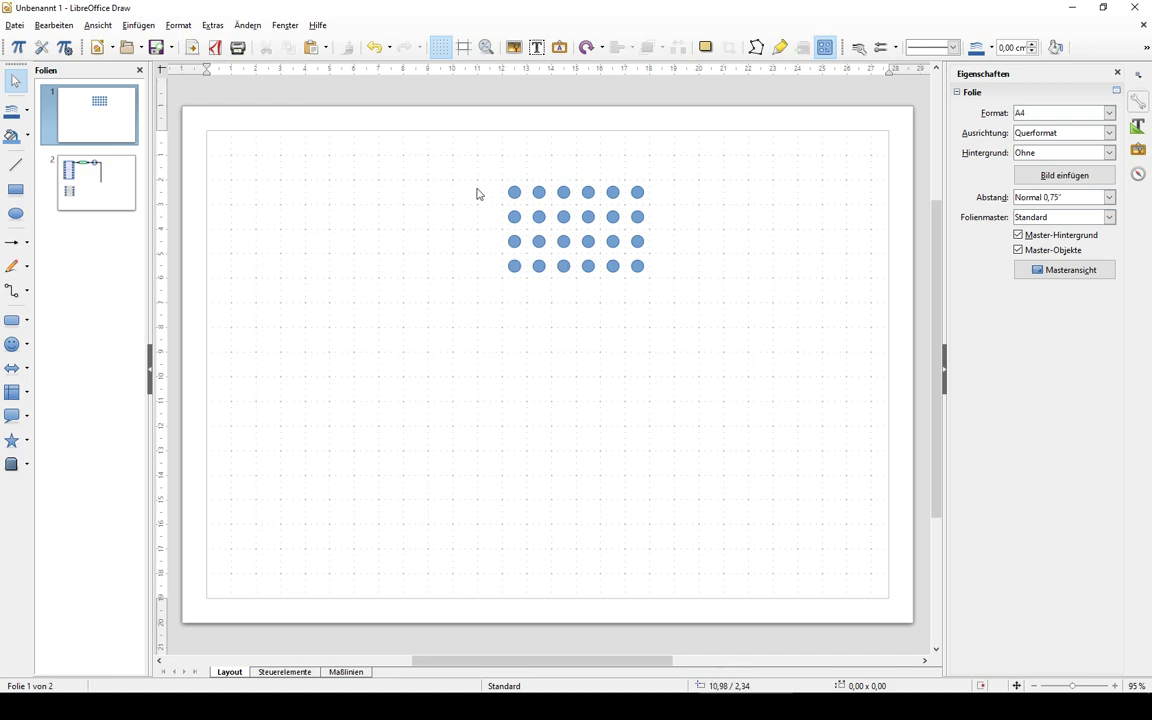
Select all the circles and delete them
{"action": "left_click_drag", "start_coordinate": [460, 168], "coordinate": [727, 314]}
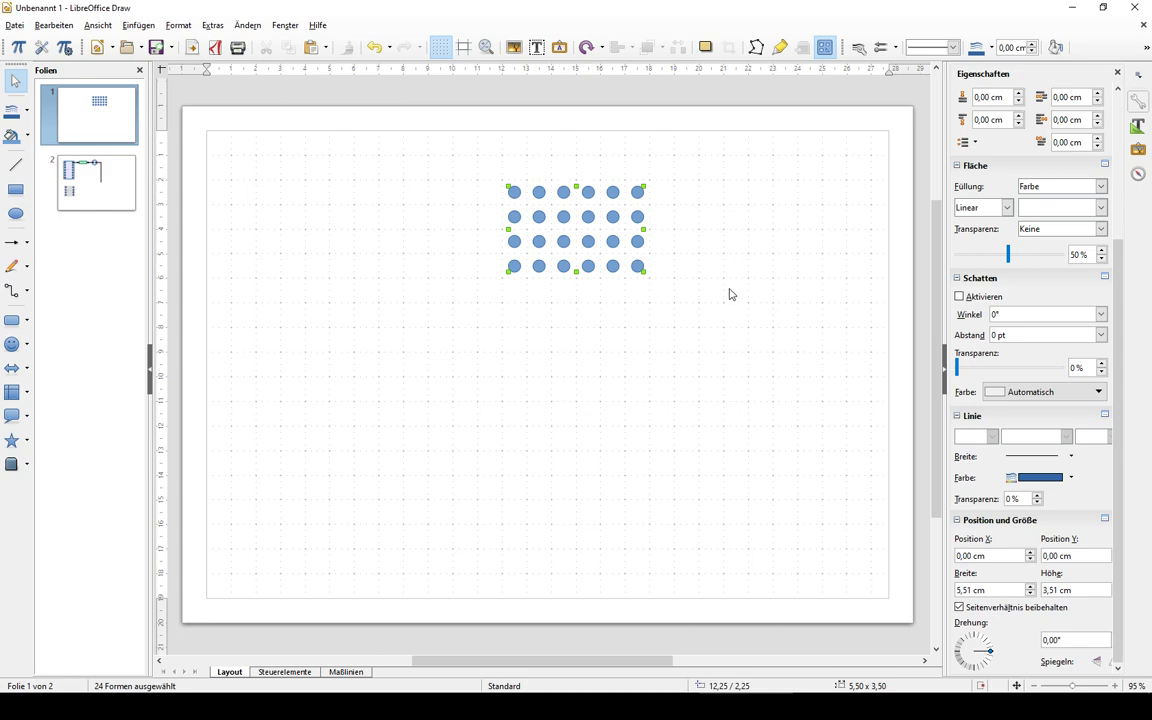
{"action": "key", "text": "Delete"}
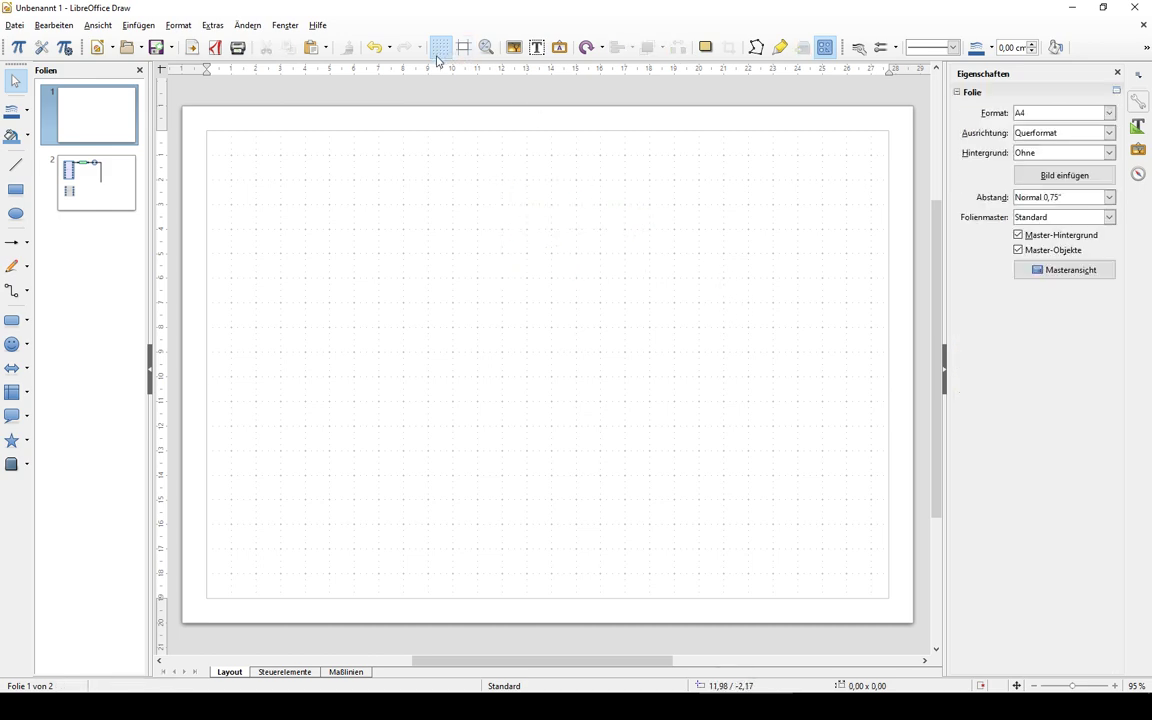
Hide and redisplay the grid, and enable guide lines while moving objects (Hilfslinien beim Verschieben)
{"action": "left_click", "coordinate": [440, 50]}
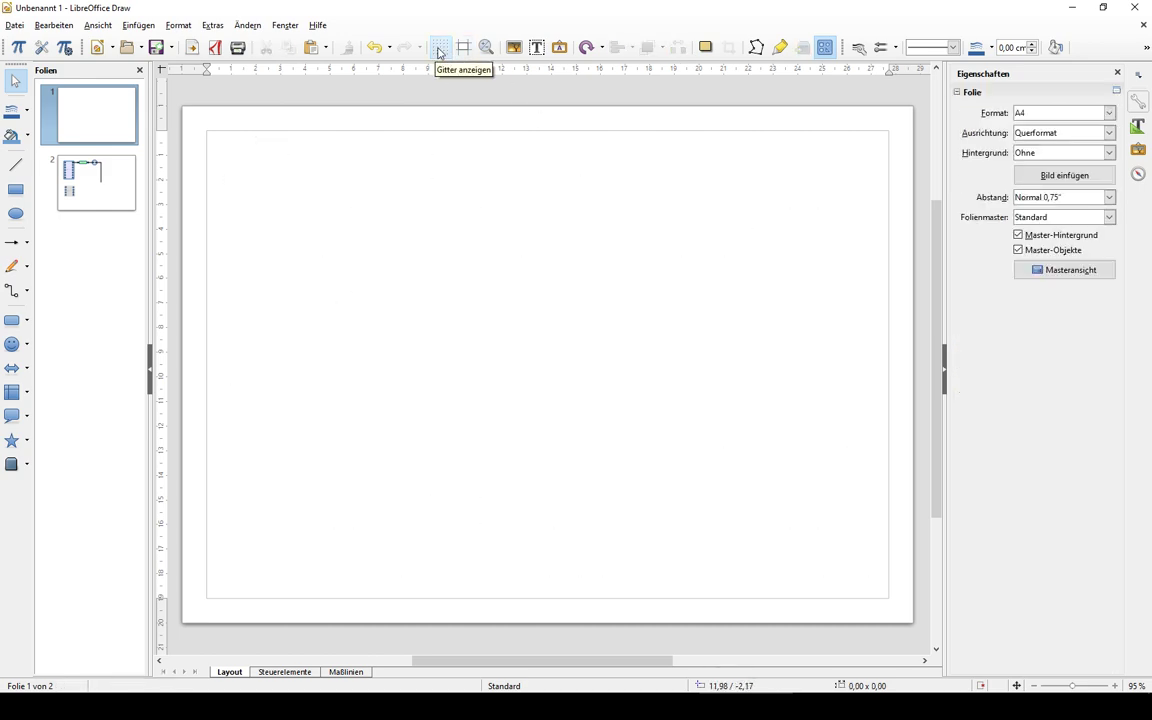
{"action": "left_click", "coordinate": [440, 50]}
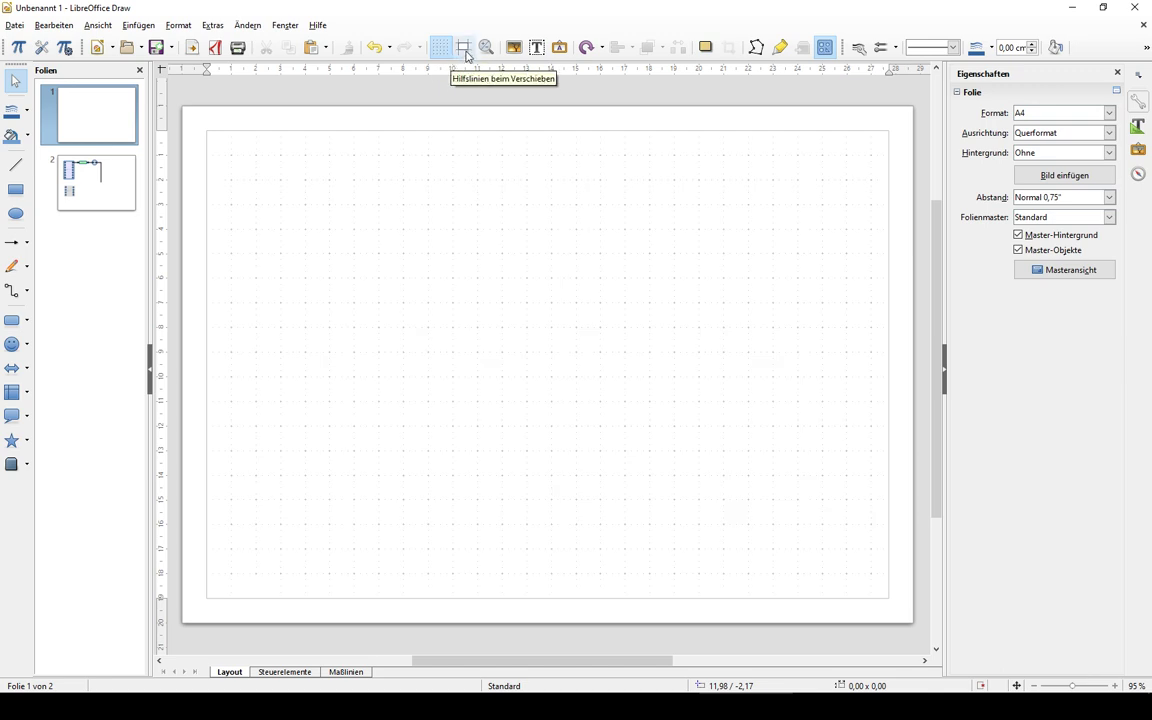
{"action": "left_click", "coordinate": [465, 50]}
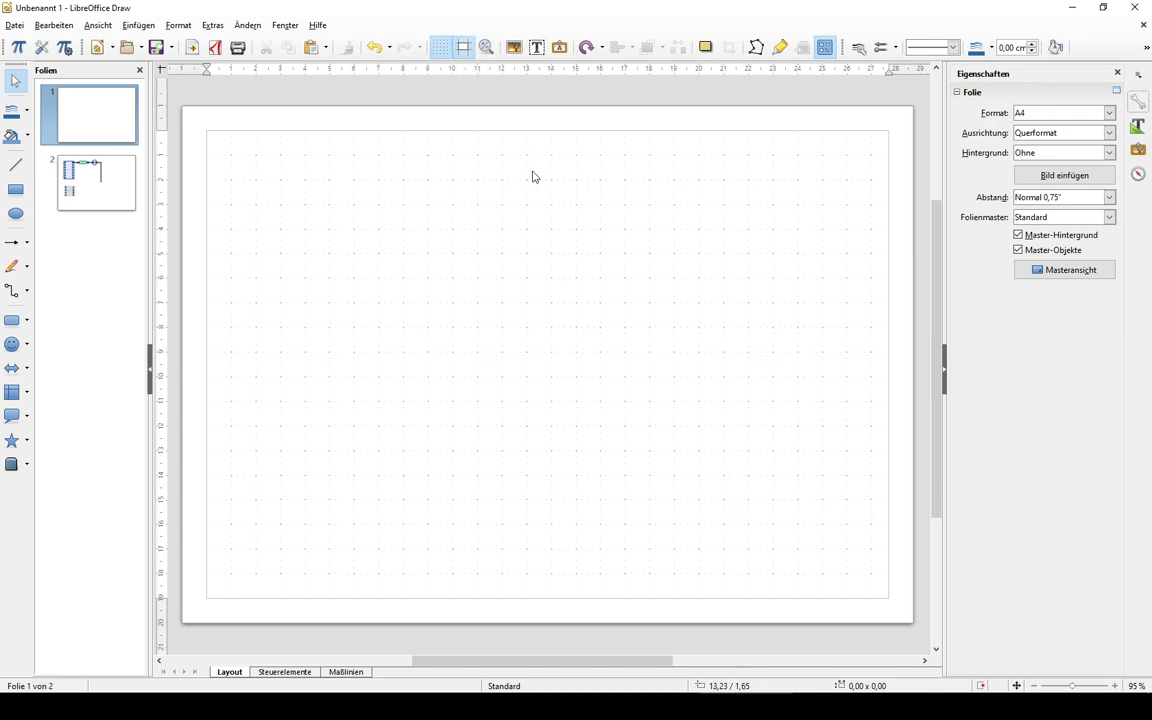
Try moving a newly drawn rectangle of about 4 × 2 cm to X 15 cm, Y 5 cm with guide lines, and delete it
{"action": "left_click", "coordinate": [17, 192]}
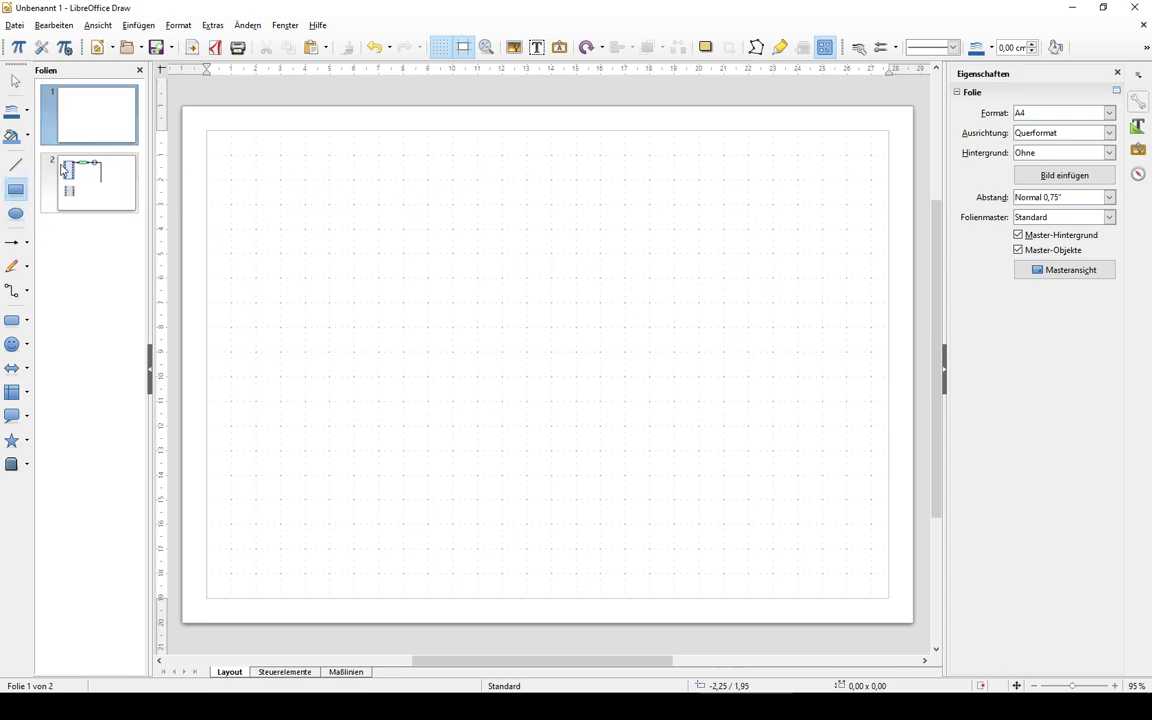
{"action": "left_click_drag", "start_coordinate": [378, 180], "coordinate": [629, 284]}
{"action": "left_click", "coordinate": [478, 273]}
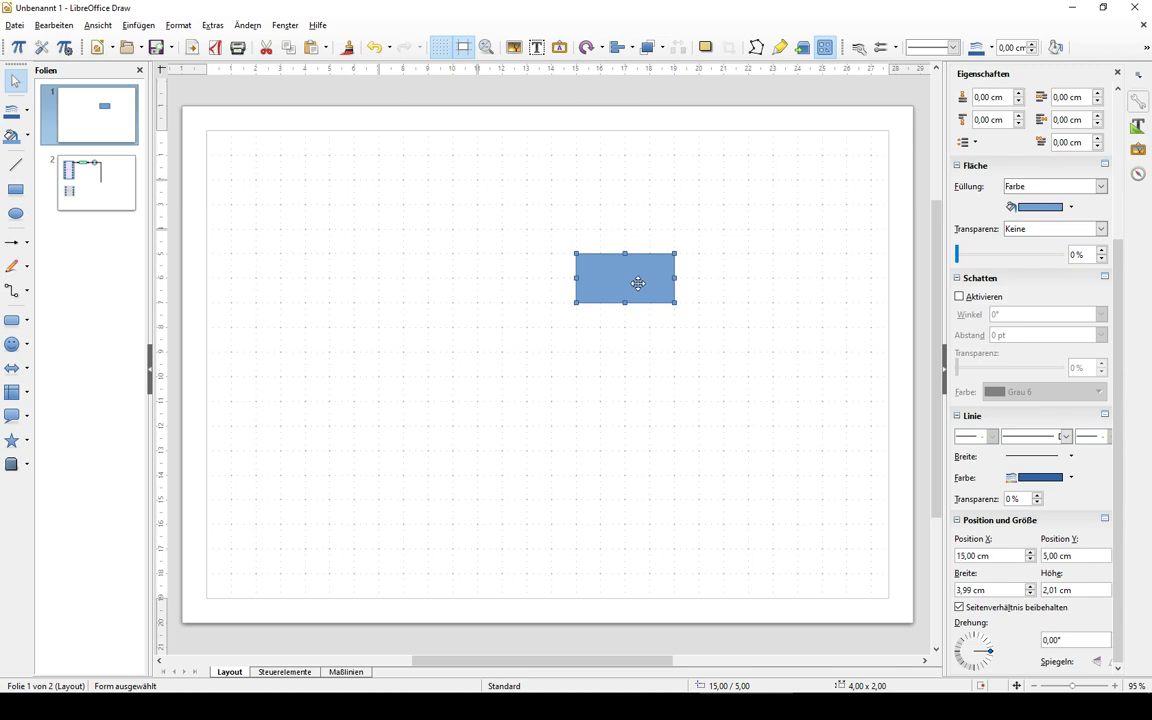
{"action": "key", "text": "Delete"}
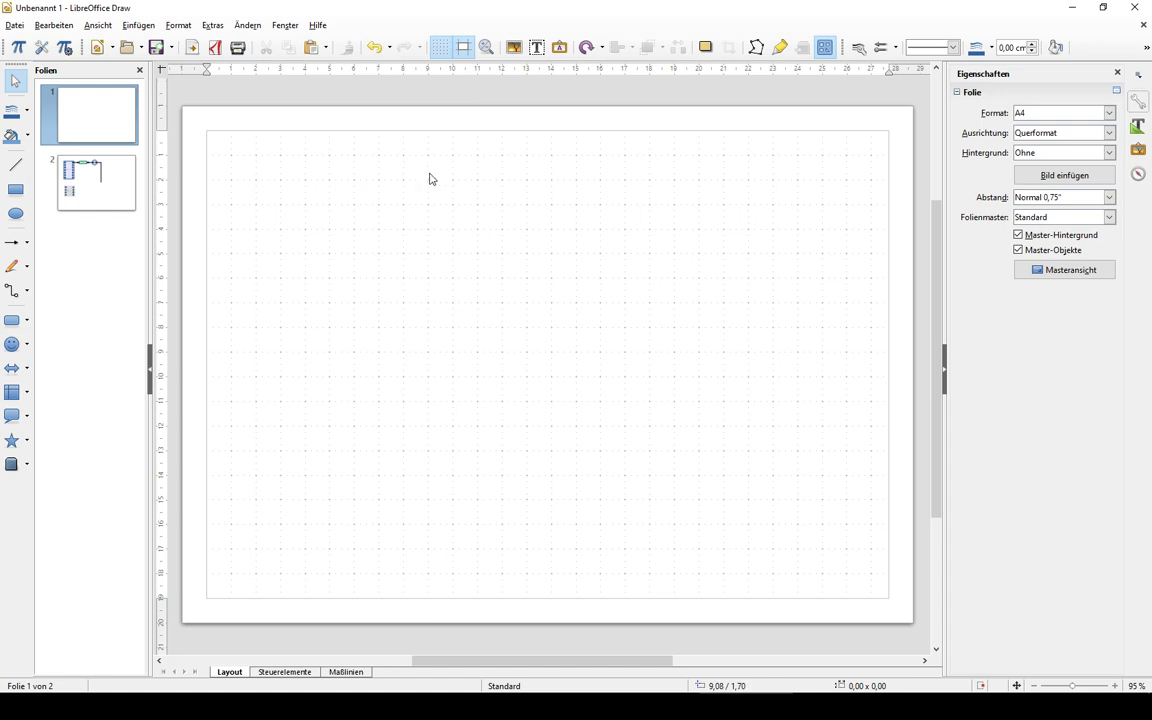
Draw a small square about 0.25 × 0.25 cm at X 12.25 cm, Y 2.25 cm
{"action": "left_click", "coordinate": [15, 189]}
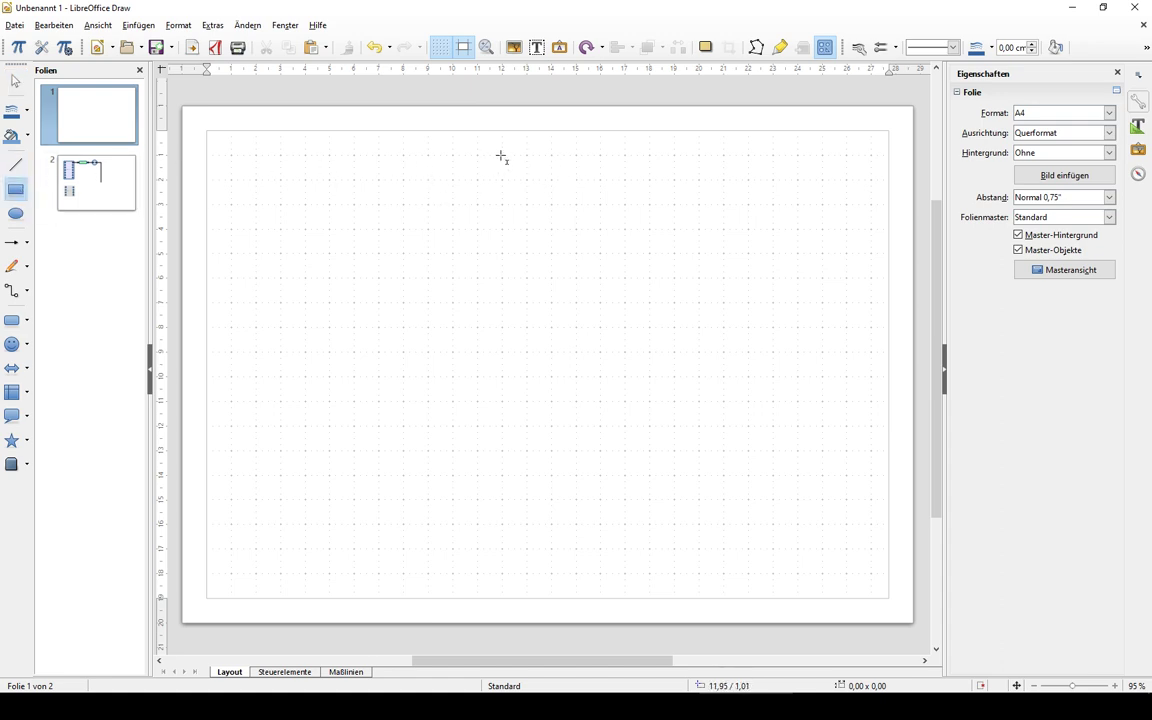
{"action": "mouse_move", "coordinate": [508, 187]}
{"action": "left_mouse_down"}
{"action": "mouse_move", "coordinate": [535, 201]}
{"action": "mouse_move", "coordinate": [545, 229]}
{"action": "mouse_move", "coordinate": [491, 200]}
{"action": "mouse_move", "coordinate": [596, 189]}
{"action": "mouse_move", "coordinate": [517, 226]}
{"action": "mouse_move", "coordinate": [525, 206]}
{"action": "mouse_move", "coordinate": [560, 208]}
{"action": "mouse_move", "coordinate": [509, 244]}
{"action": "mouse_move", "coordinate": [465, 208]}
{"action": "mouse_move", "coordinate": [465, 187]}
{"action": "mouse_move", "coordinate": [494, 205]}
{"action": "mouse_move", "coordinate": [524, 197]}
{"action": "left_mouse_up"}
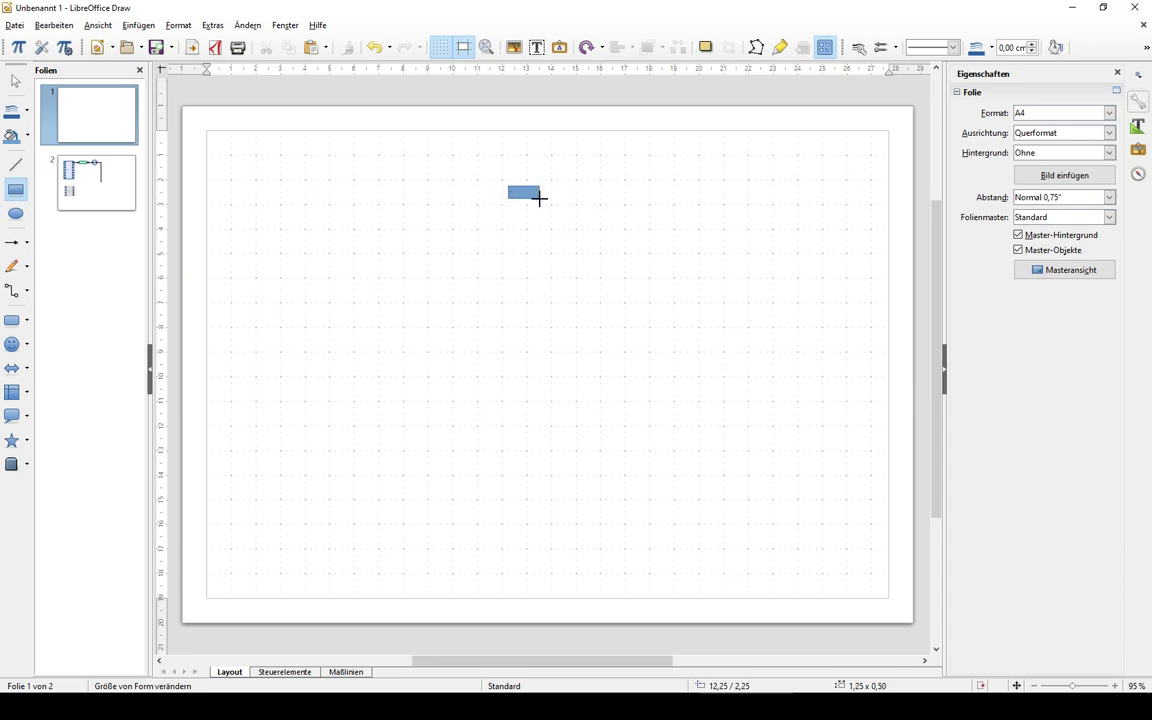
{"action": "left_click_drag", "start_coordinate": [539, 199], "coordinate": [536, 200]}
{"action": "left_click_drag", "start_coordinate": [515, 192], "coordinate": [516, 196]}
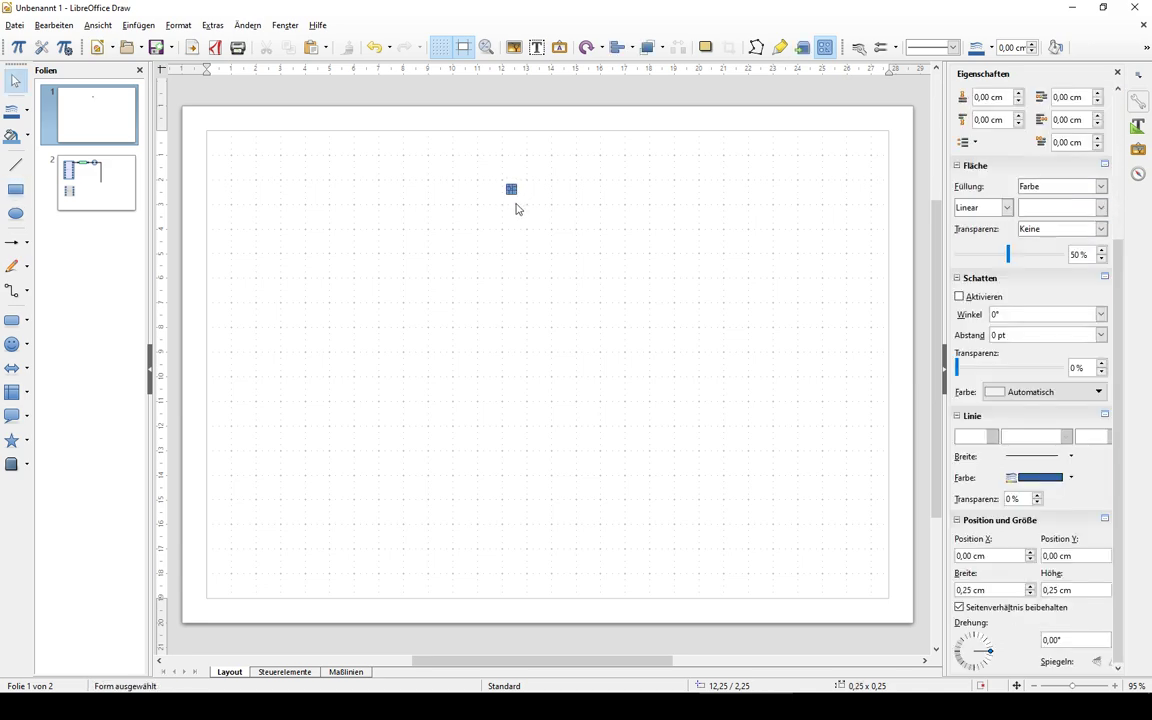
{"action": "left_click", "coordinate": [508, 203]}
Move the small square to X 12 cm, Y 2 cm and duplicate it into a row of four adjoining squares
{"action": "scroll", "coordinate": [508, 198], "scroll_direction": "up", "scroll_amount": 3}
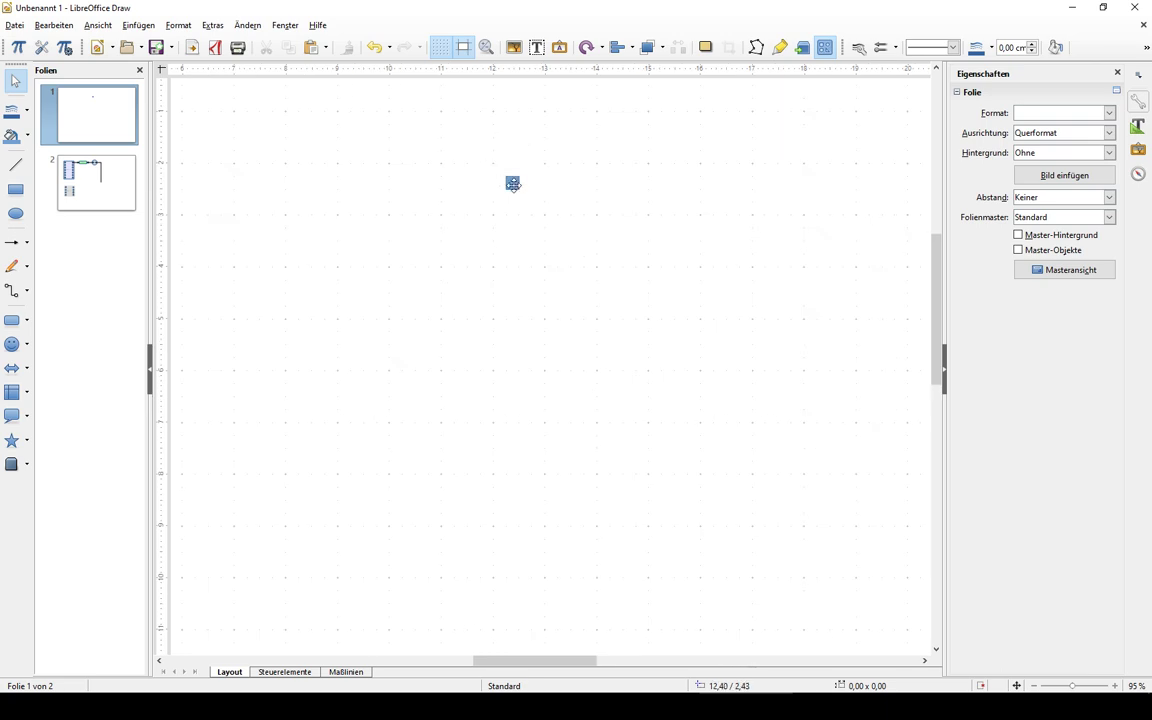
{"action": "left_click_drag", "start_coordinate": [512, 184], "coordinate": [540, 173]}
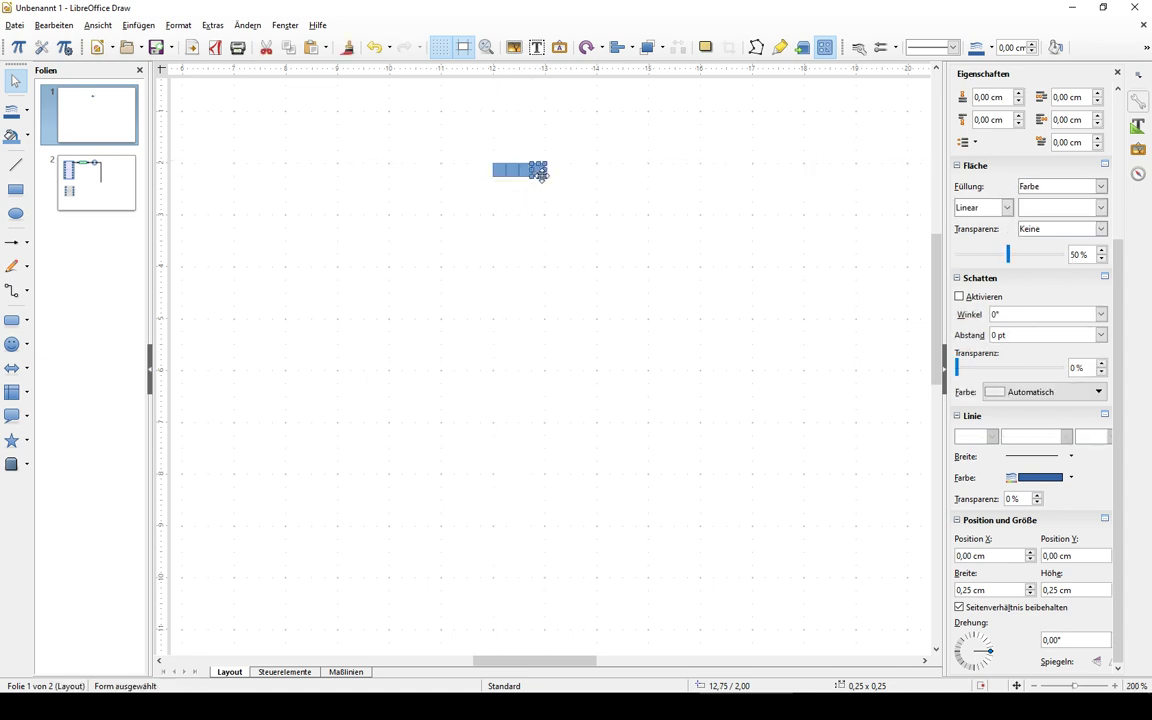
{"action": "left_click", "coordinate": [546, 176]}
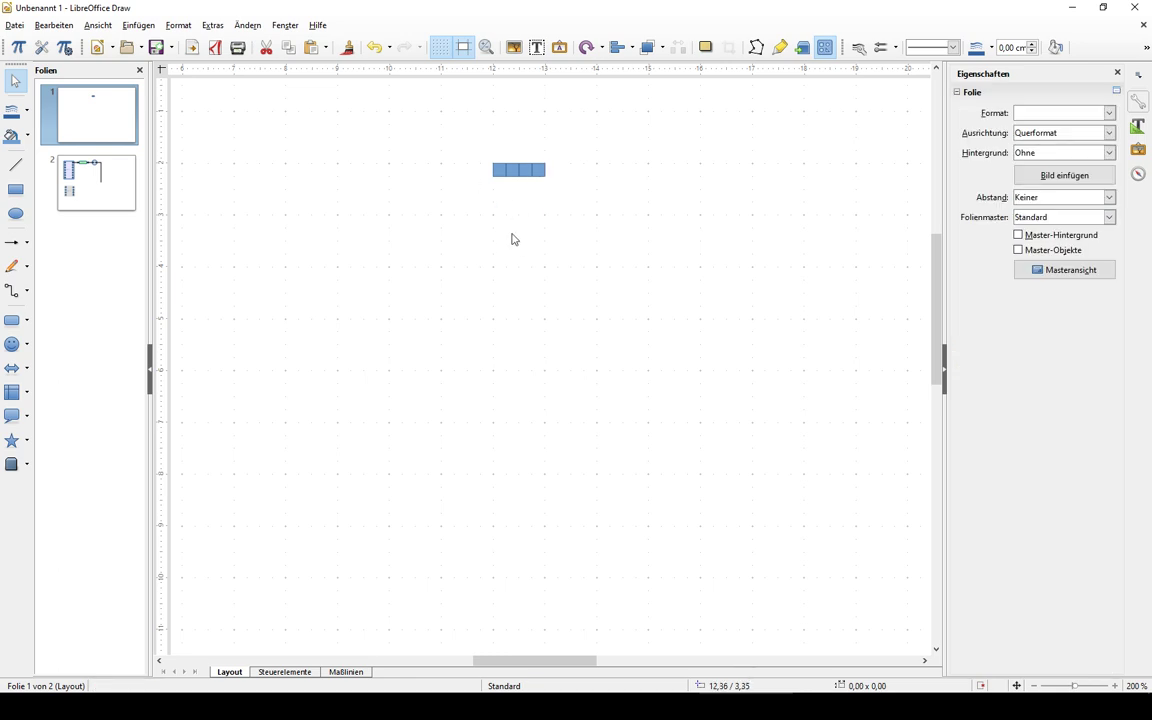
Undo the last duplications of the small square
{"action": "key", "text": "ctrl+z"}
{"action": "key", "text": "ctrl+z"}
{"action": "key", "text": "ctrl+z"}
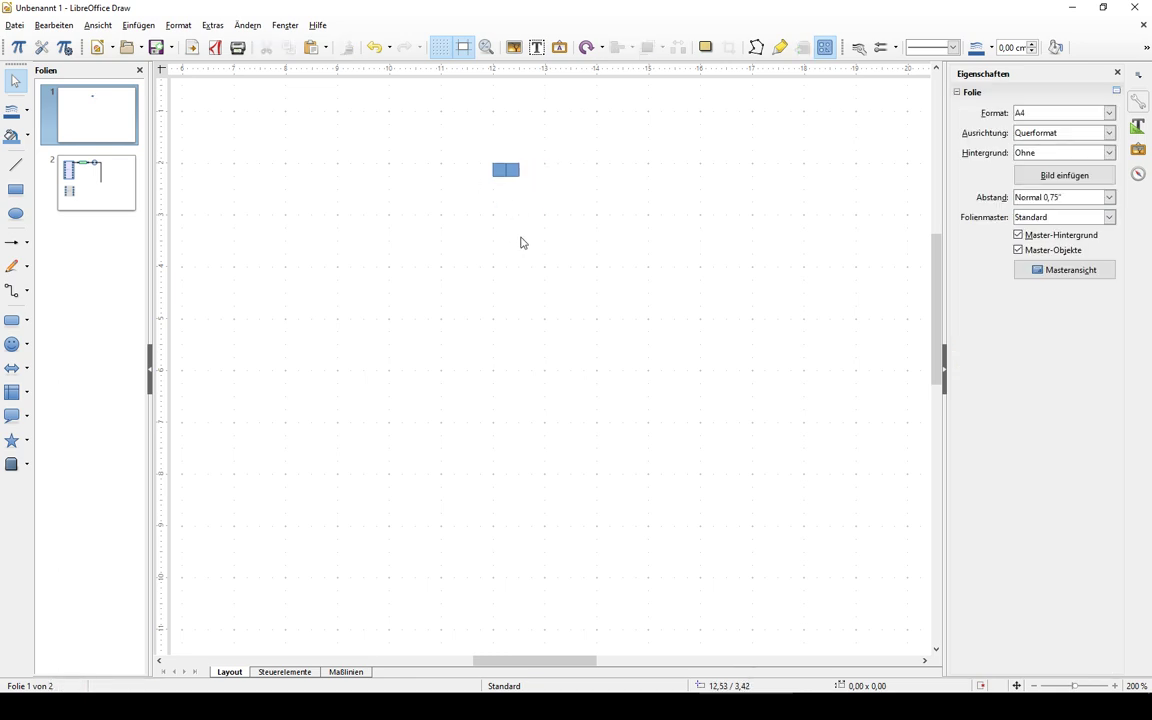
Undo the remaining duplication and move of the small square, and delete the square from the page
{"action": "key", "text": "ctrl+z"}
{"action": "left_click_drag", "start_coordinate": [462, 154], "coordinate": [565, 234]}
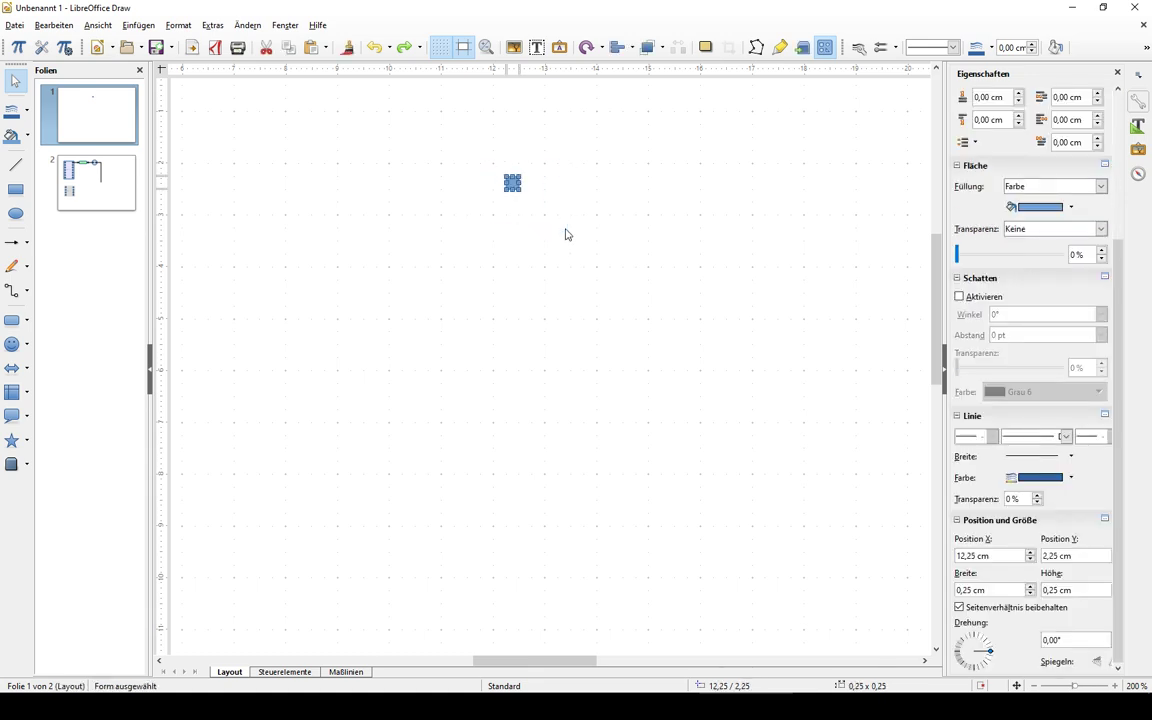
{"action": "key", "text": "Delete"}
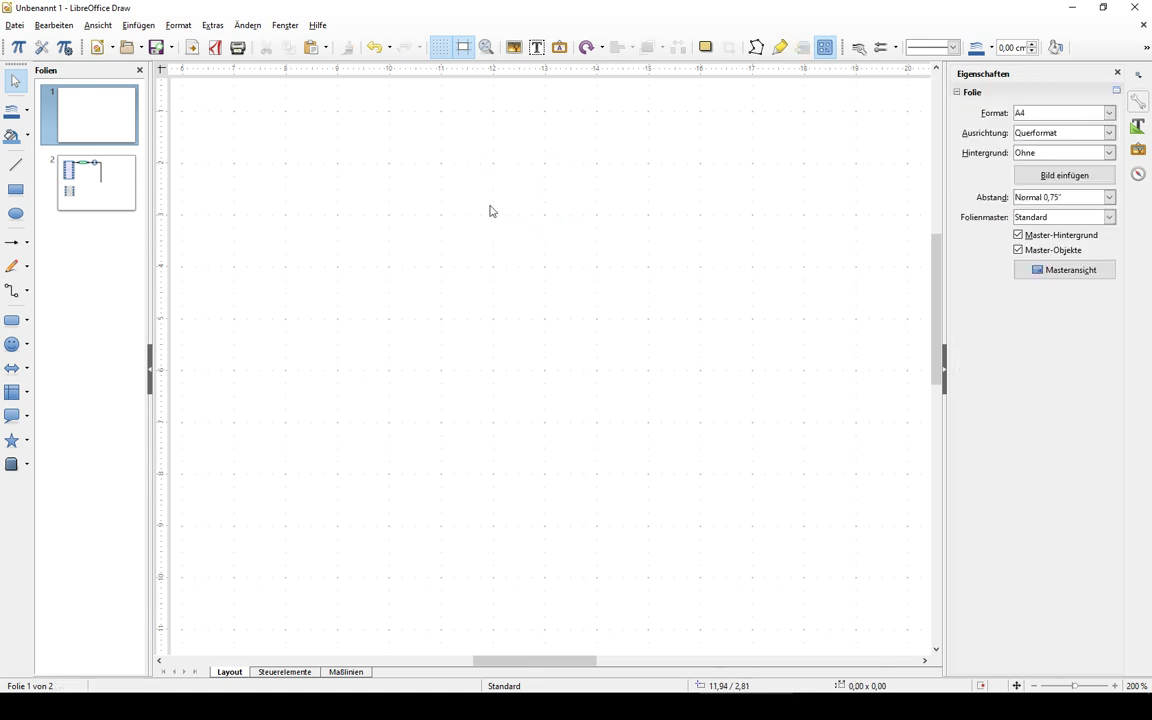
Examine the grid resolution, subdivision and snapping settings in the LibreOffice Draw options
{"action": "scroll", "coordinate": [496, 218], "scroll_direction": "down", "scroll_amount": 2}
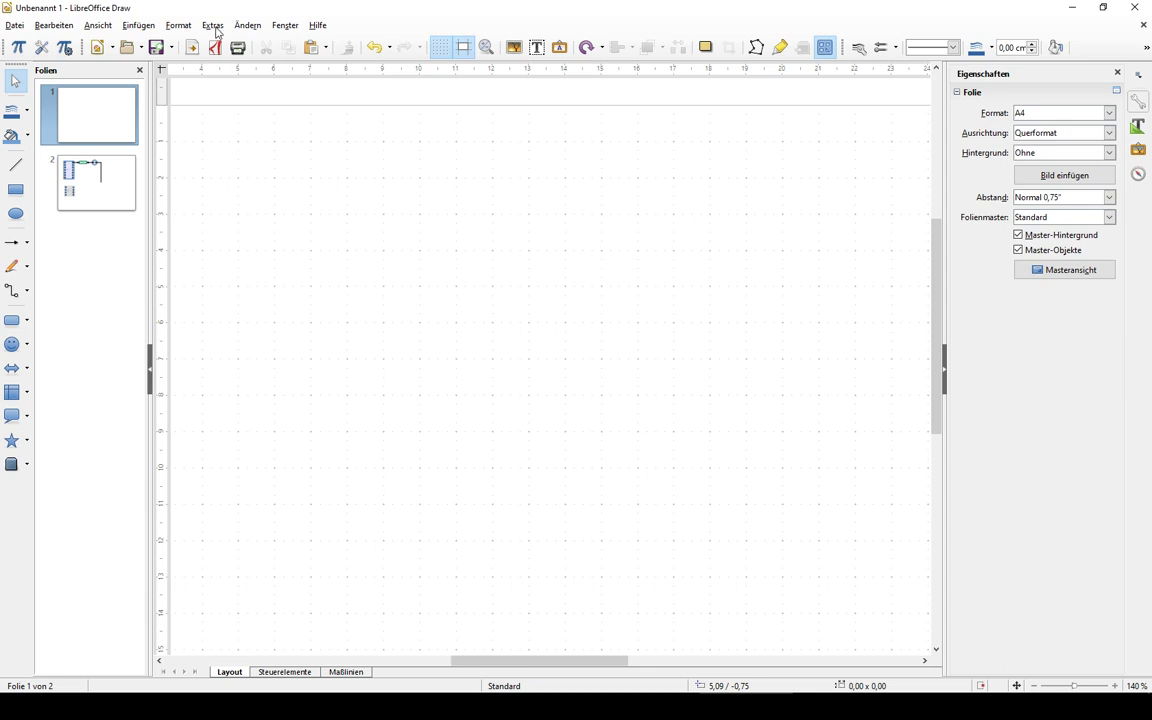
{"action": "left_click", "coordinate": [213, 25]}
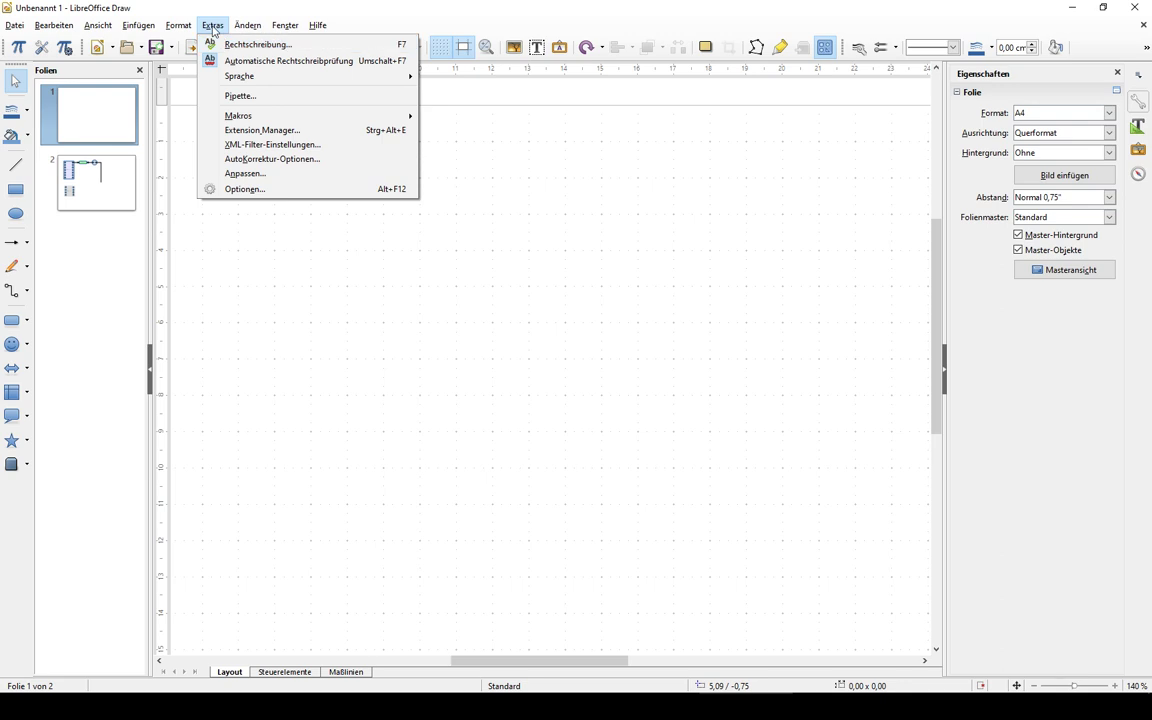
{"action": "left_click", "coordinate": [243, 189]}
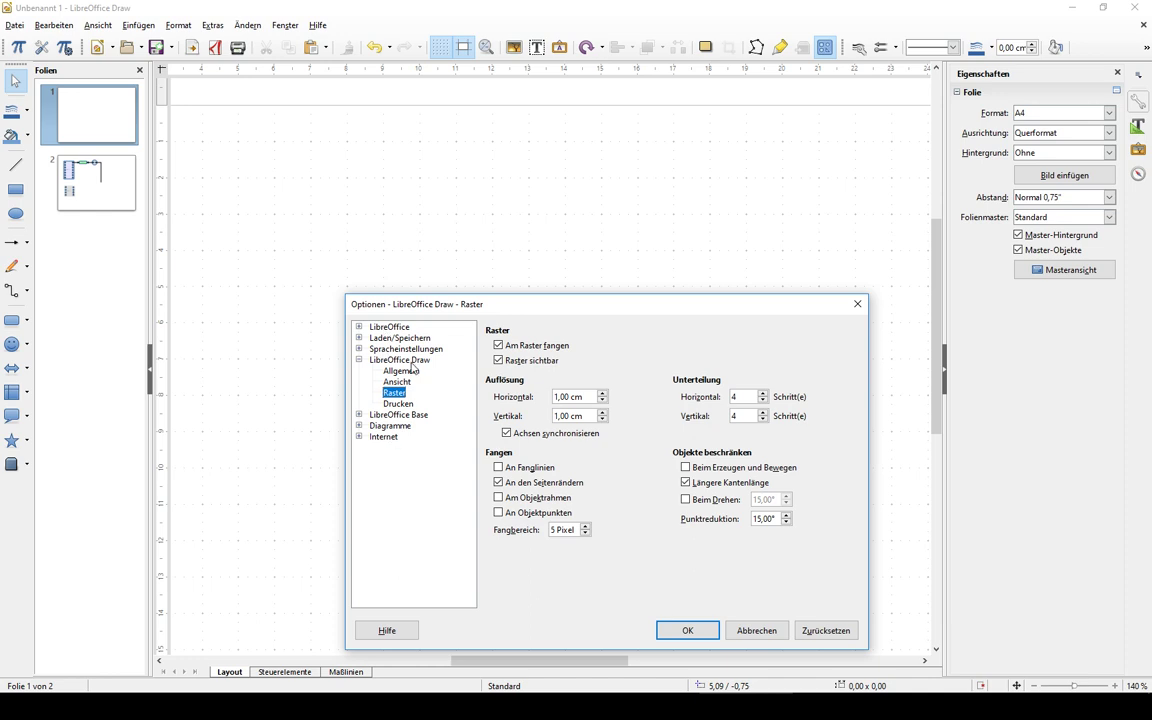
{"action": "left_click_drag", "start_coordinate": [432, 300], "coordinate": [437, 208]}
{"action": "left_click", "coordinate": [401, 268]}
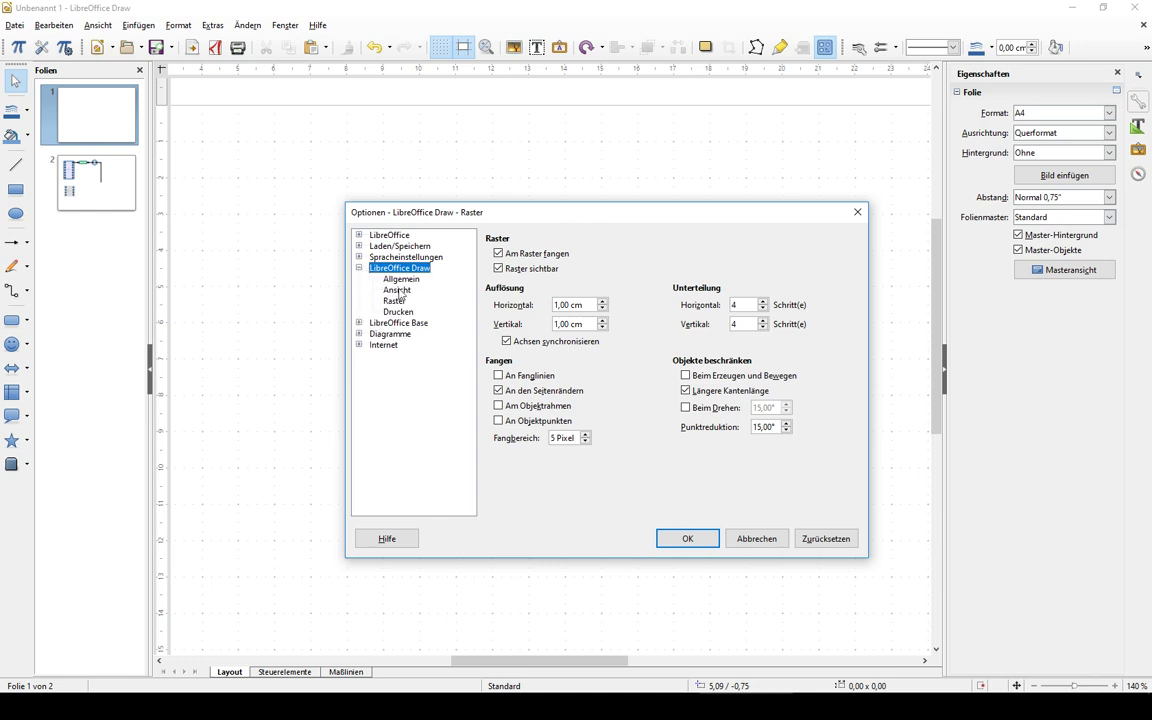
{"action": "left_click", "coordinate": [394, 302]}
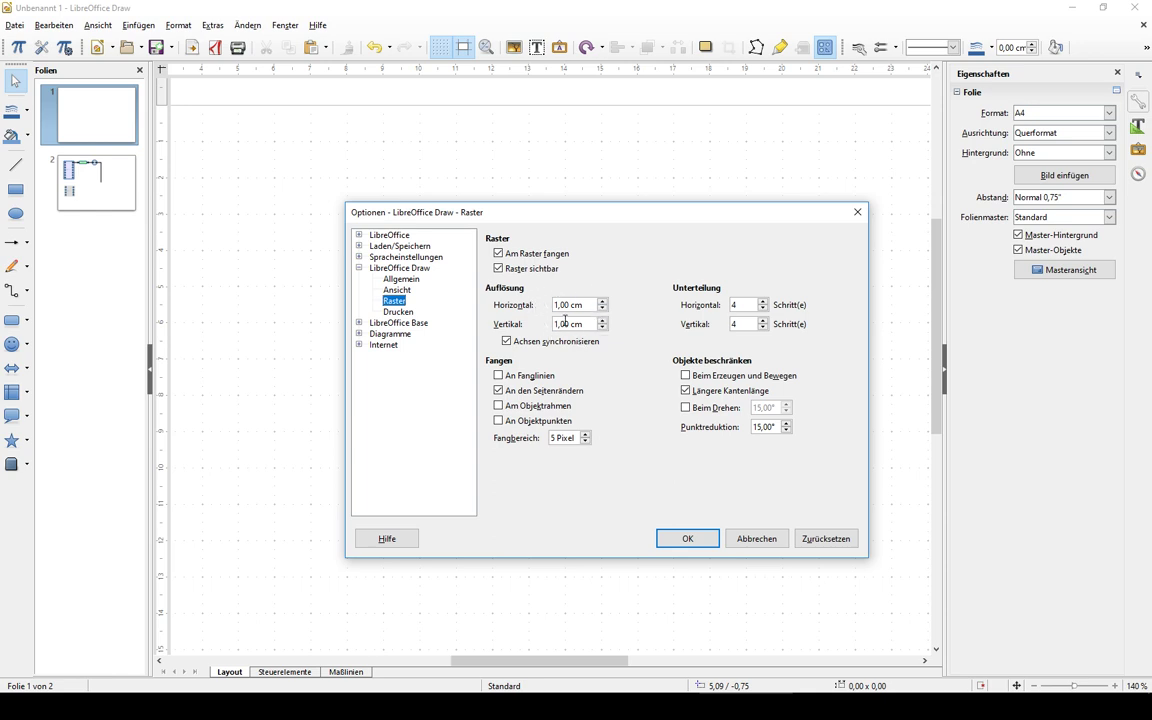
{"action": "left_click_drag", "start_coordinate": [556, 305], "coordinate": [566, 309]}
{"action": "left_click_drag", "start_coordinate": [744, 307], "coordinate": [706, 322]}
{"action": "key", "text": "Tab"}
{"action": "left_click", "coordinate": [689, 540]}
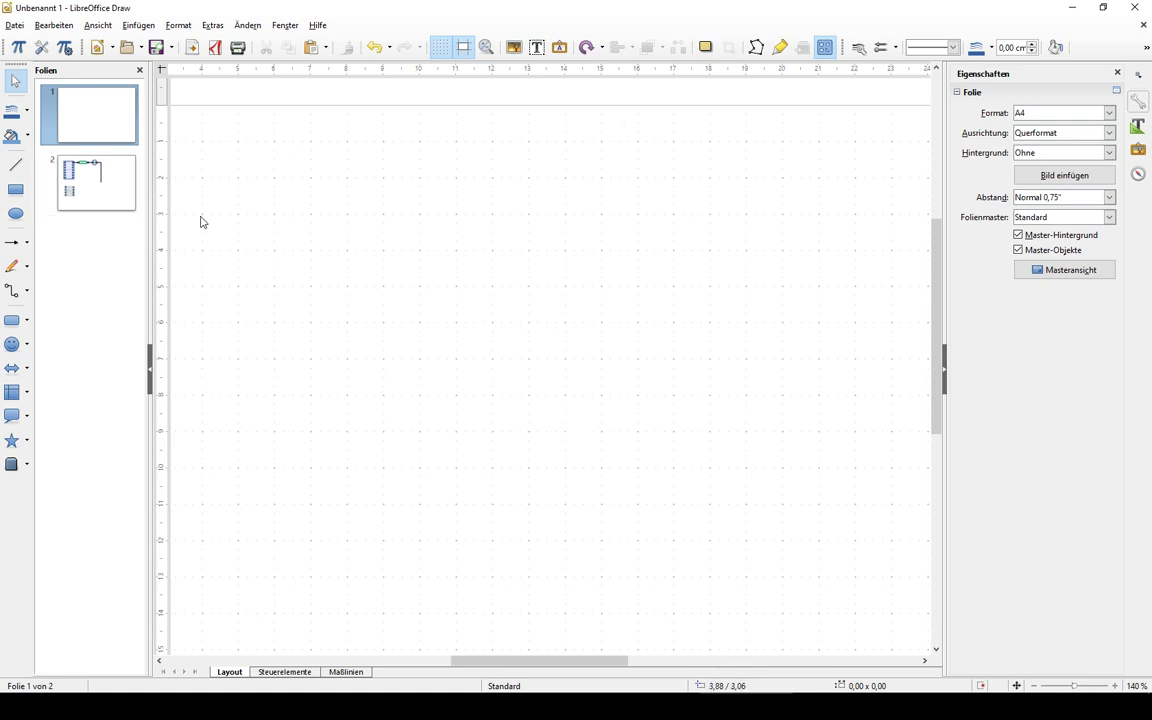
{"action": "left_click", "coordinate": [13, 199]}
{"action": "left_click", "coordinate": [15, 187]}
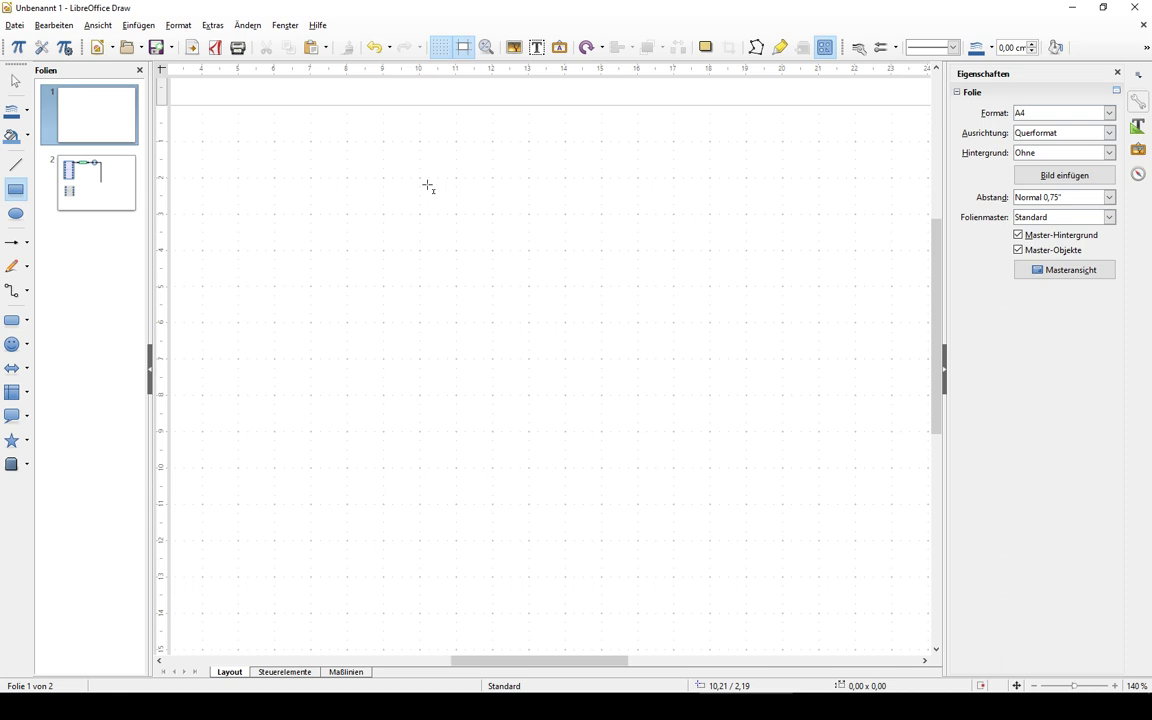
{"action": "key", "text": "Escape"}
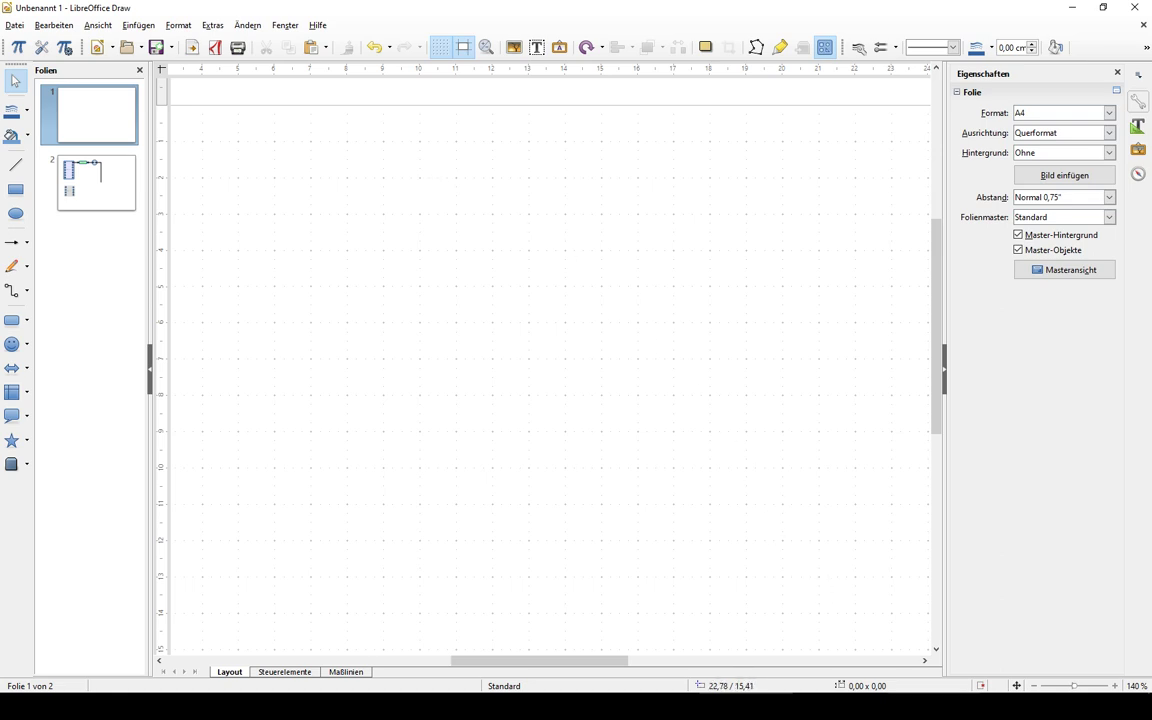
Consult the LM741 pin configuration in Adobe Reader, and draw a square about 4 × 4 cm at X 9 cm, Y 2 cm in LibreOffice Draw
{"action": "key", "text": "alt+Tab"}
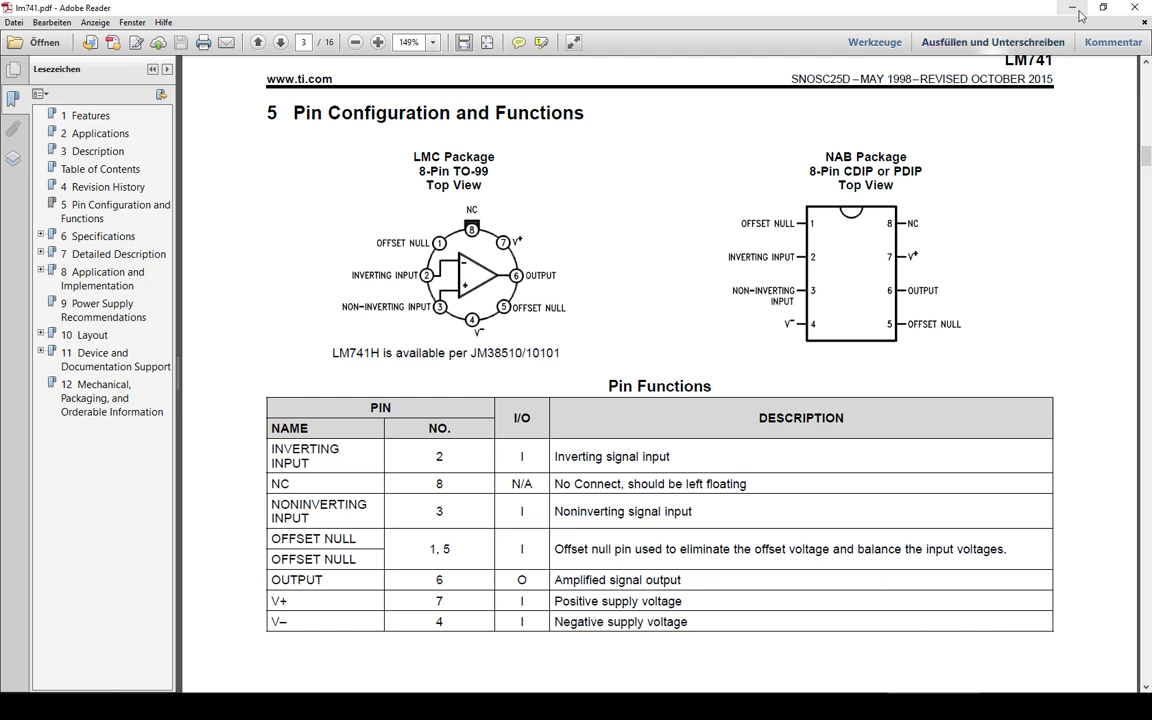
{"action": "key", "text": "super+Down"}
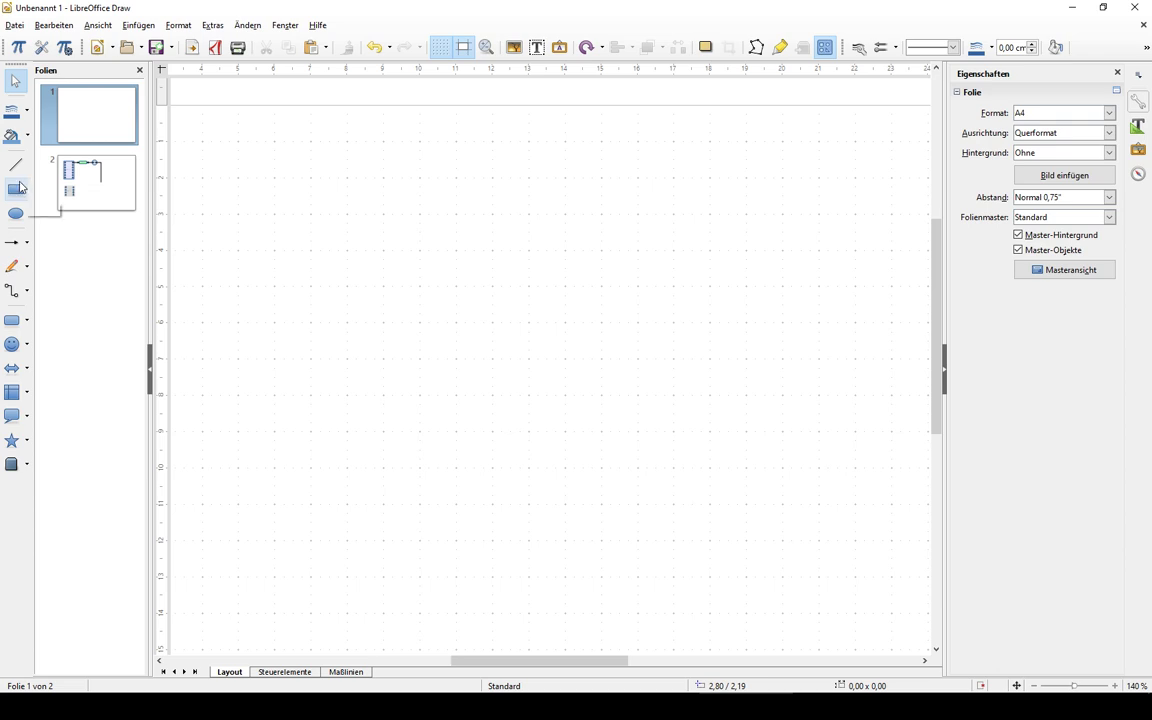
{"action": "left_click", "coordinate": [16, 190]}
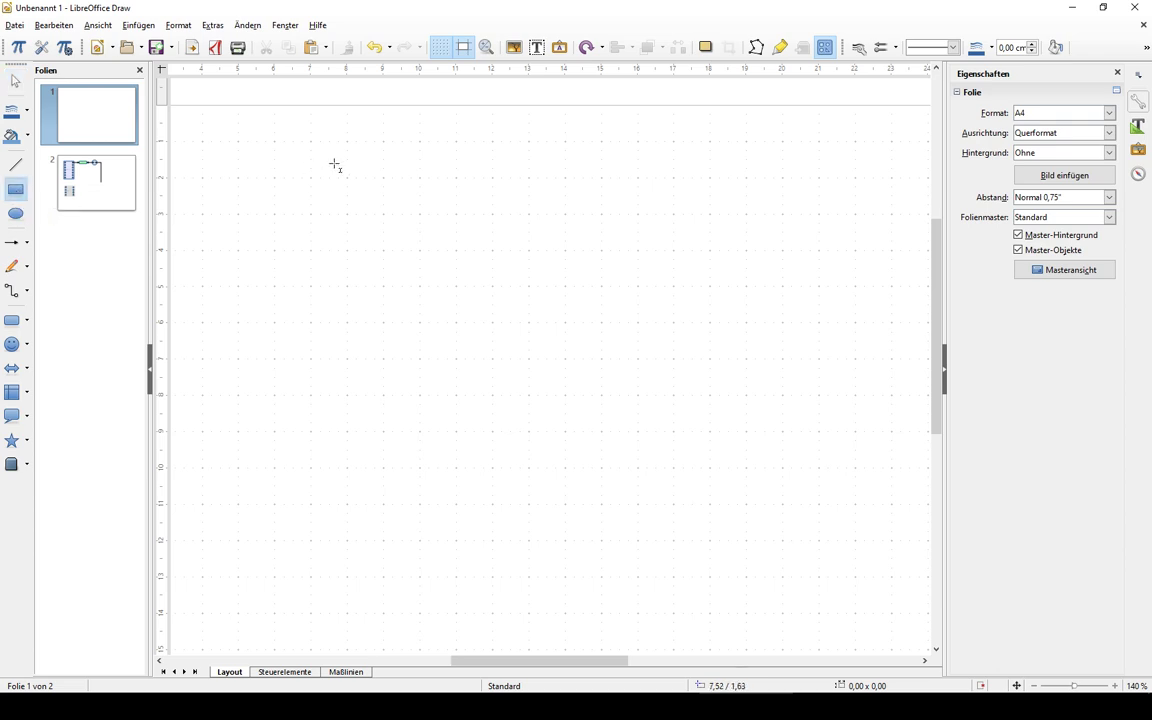
{"action": "mouse_move", "coordinate": [384, 179]}
{"action": "left_mouse_down"}
{"action": "mouse_move", "coordinate": [484, 211]}
{"action": "mouse_move", "coordinate": [460, 229]}
{"action": "mouse_move", "coordinate": [481, 234]}
{"action": "mouse_move", "coordinate": [383, 250]}
{"action": "mouse_move", "coordinate": [528, 240]}
{"action": "mouse_move", "coordinate": [528, 322]}
{"action": "left_mouse_up"}
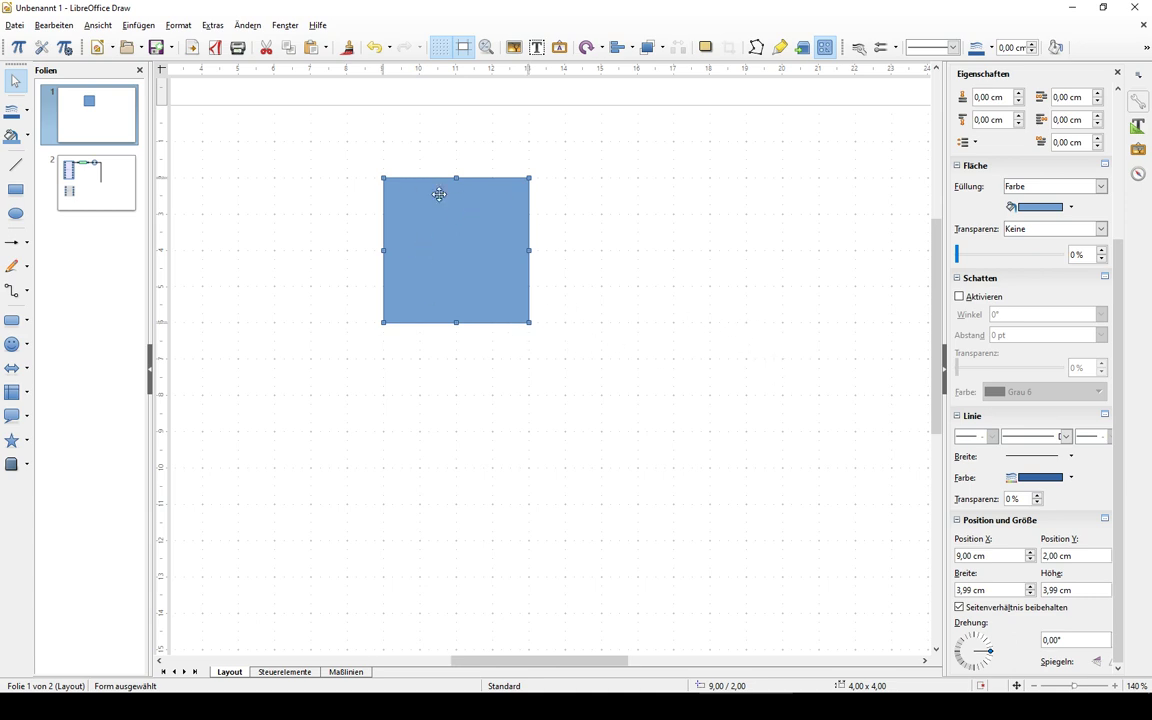
Fill the square with light grey and label it LM741
{"action": "left_click", "coordinate": [1072, 210]}
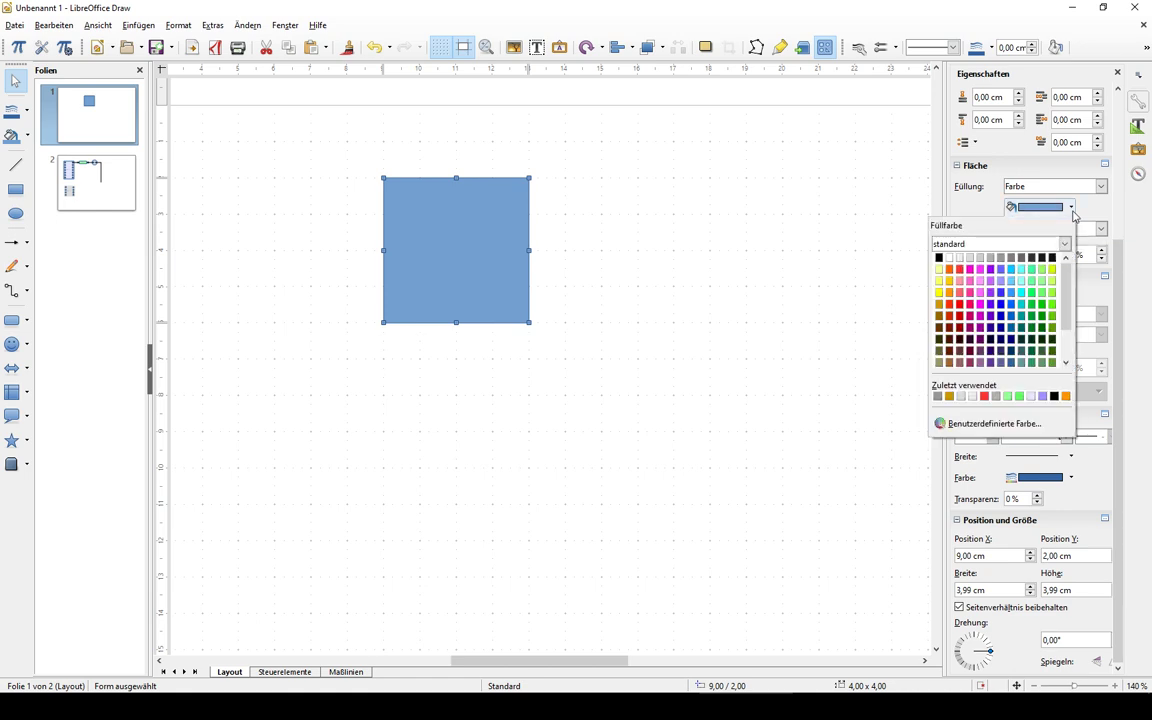
{"action": "left_click", "coordinate": [962, 259]}
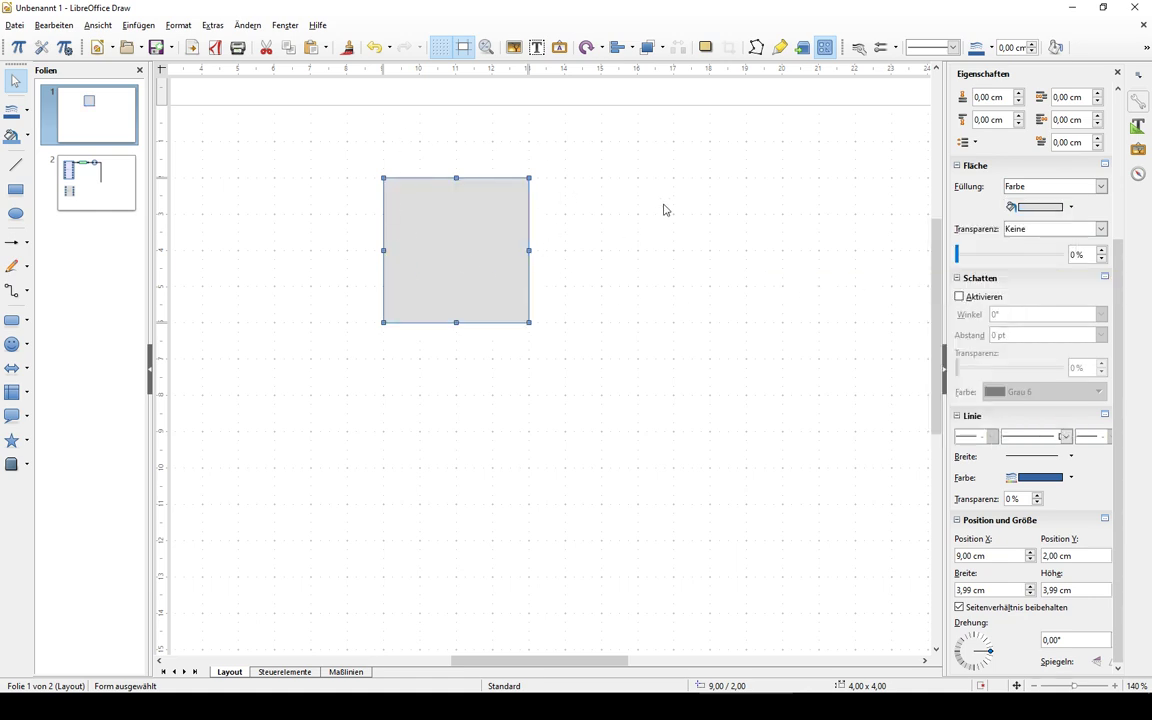
{"action": "left_click", "coordinate": [458, 244]}
{"action": "double_click", "coordinate": [457, 254]}
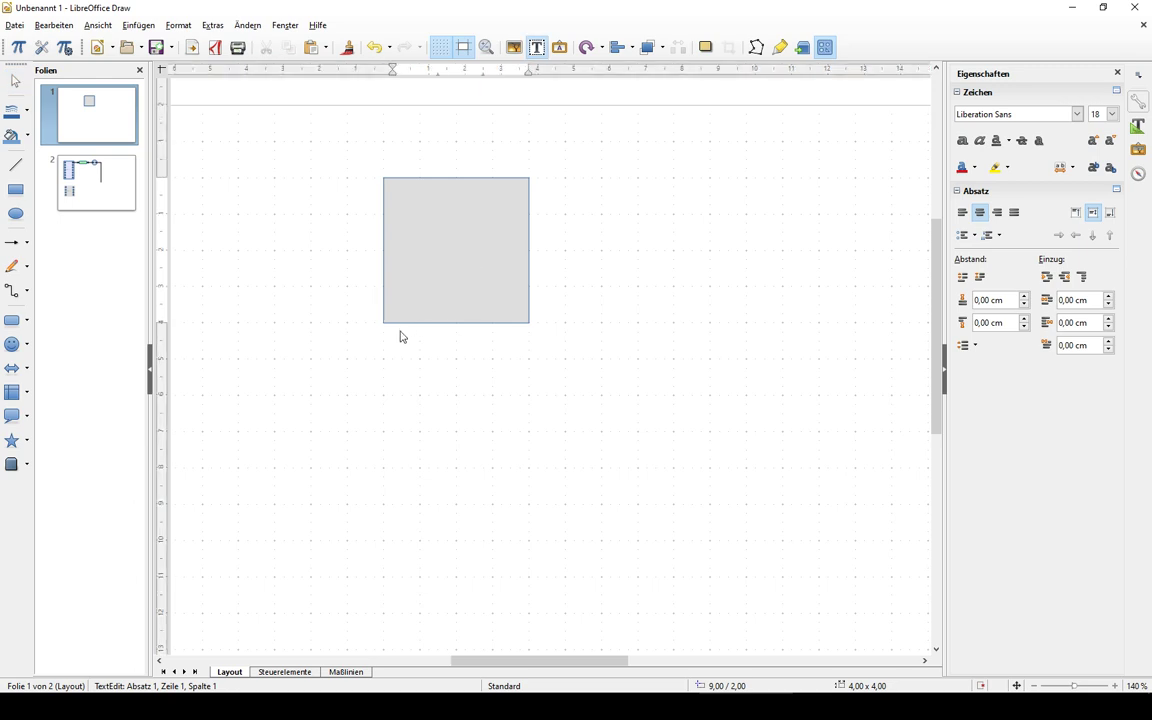
{"action": "type", "text": "LM741"}
{"action": "left_click", "coordinate": [463, 370]}
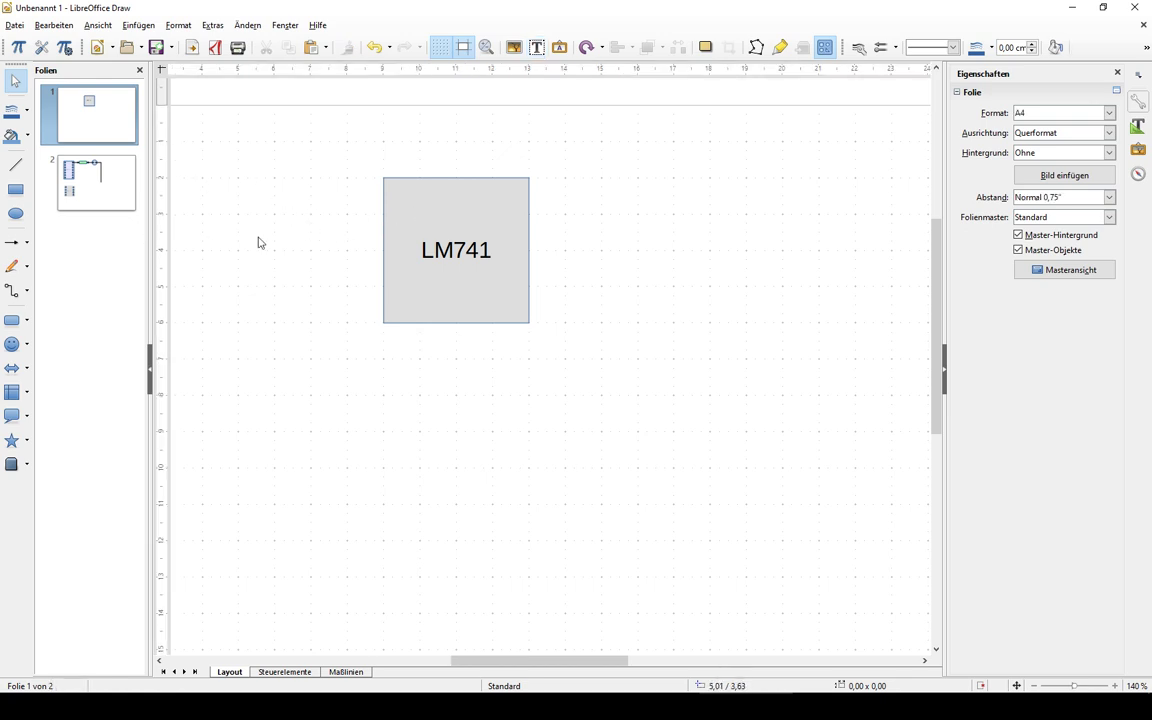
Draw a circle about 0.5 cm in diameter inside the LM741 square, near its upper-right corner
{"action": "left_click", "coordinate": [15, 213]}
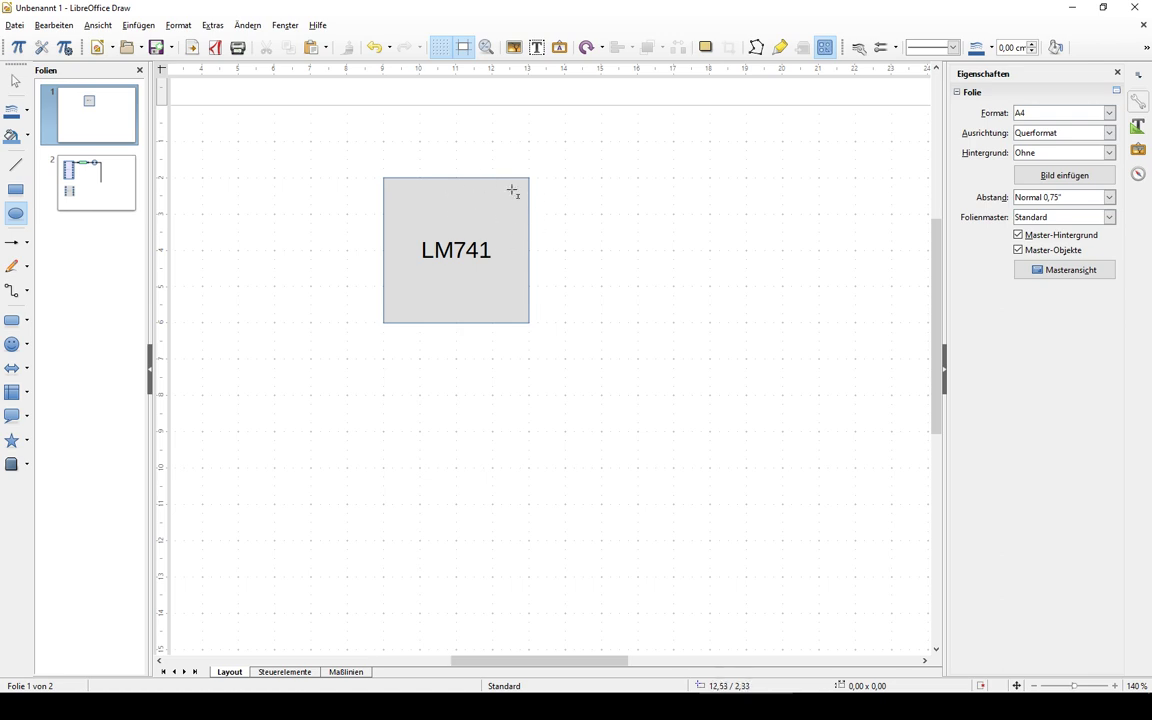
{"action": "left_click_drag", "start_coordinate": [513, 190], "coordinate": [511, 197]}
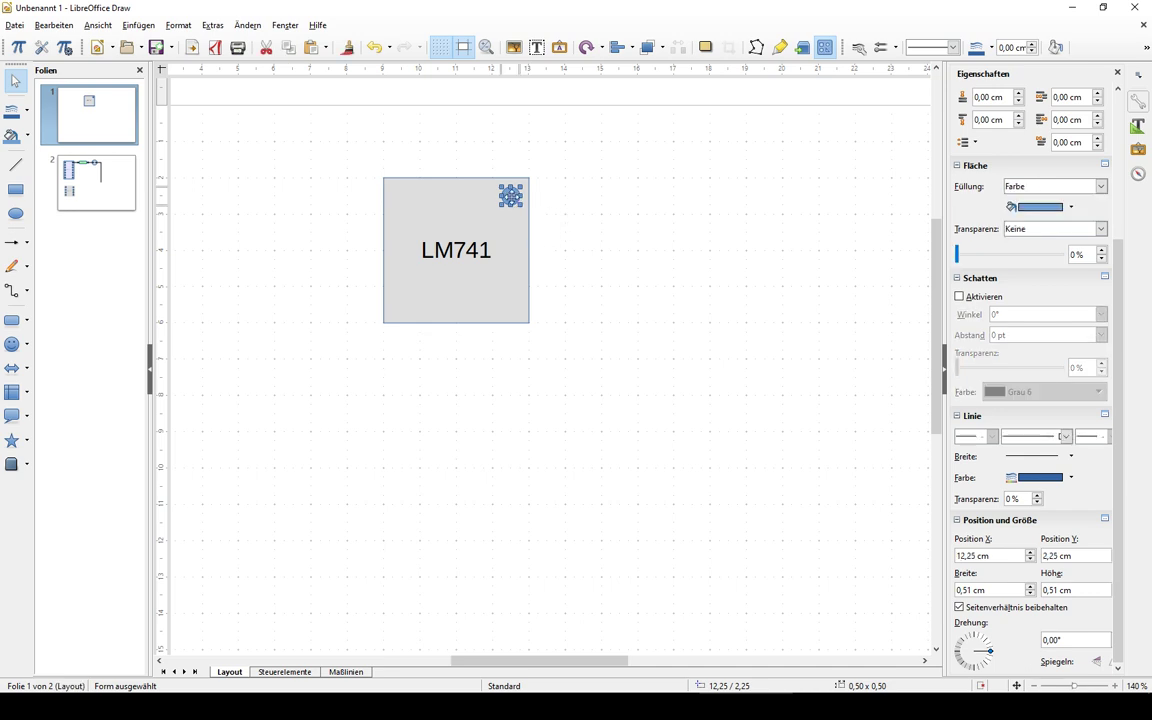
{"action": "left_click", "coordinate": [505, 112]}
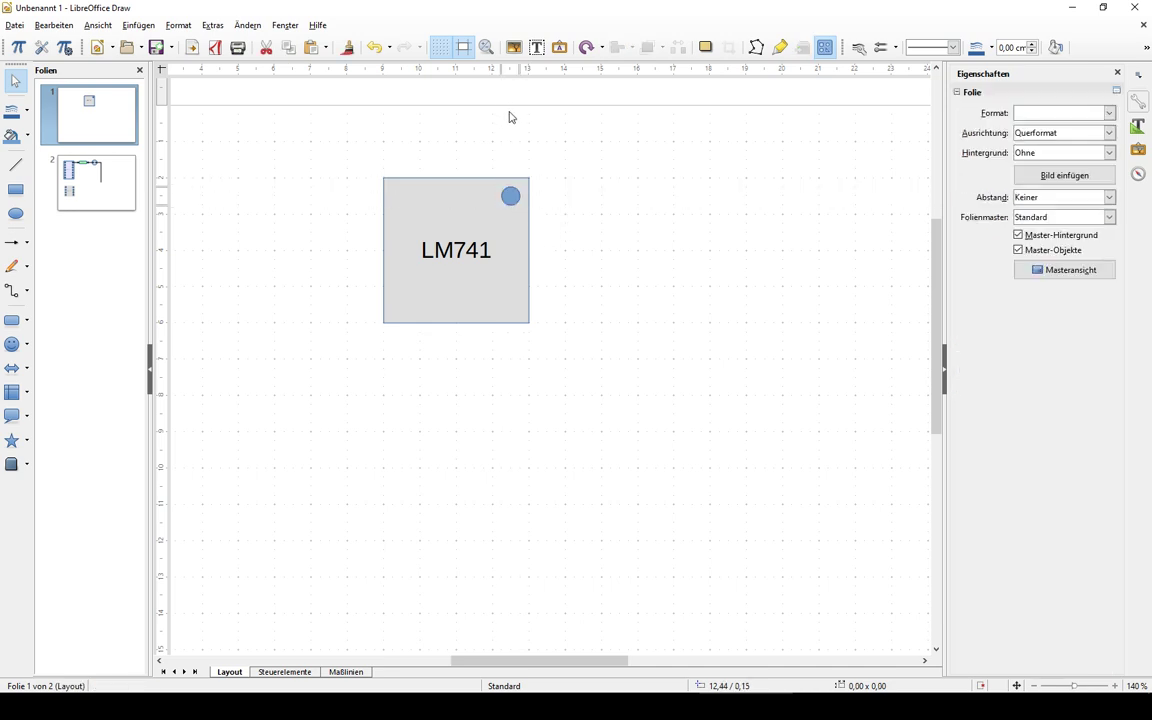
{"action": "key", "text": "ctrl+z"}
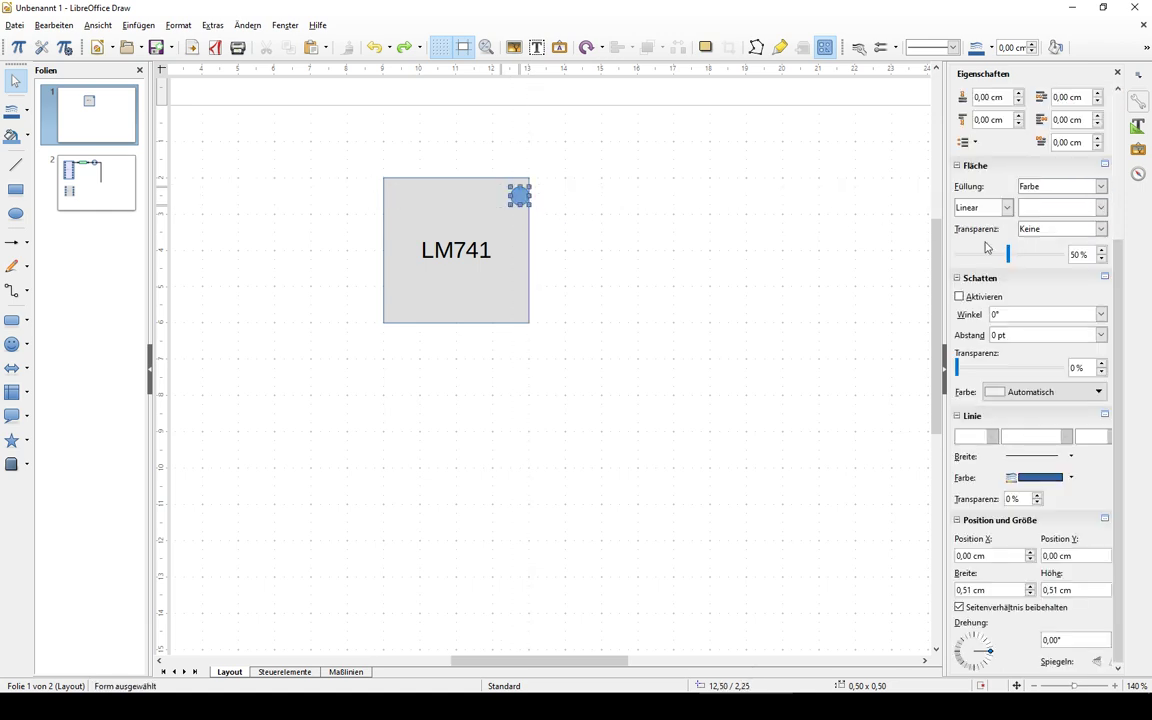
Set both the line colour and the fill colour of the small circle to gold
{"action": "left_click", "coordinate": [1071, 478]}
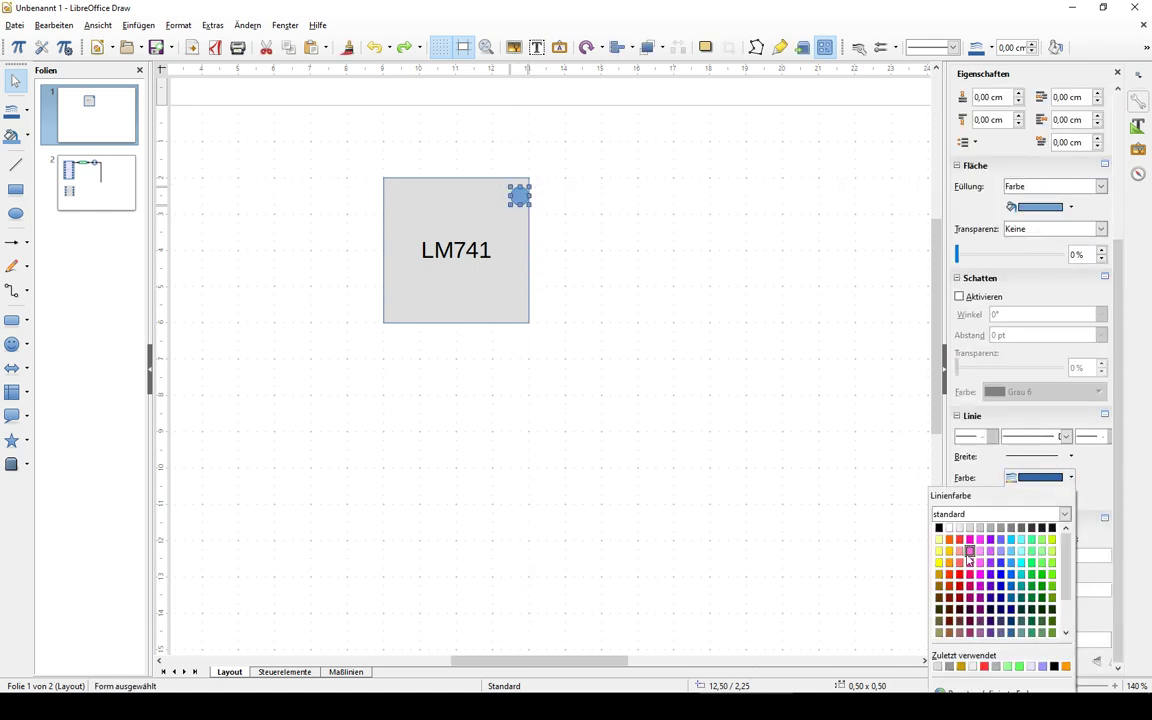
{"action": "left_click", "coordinate": [949, 597]}
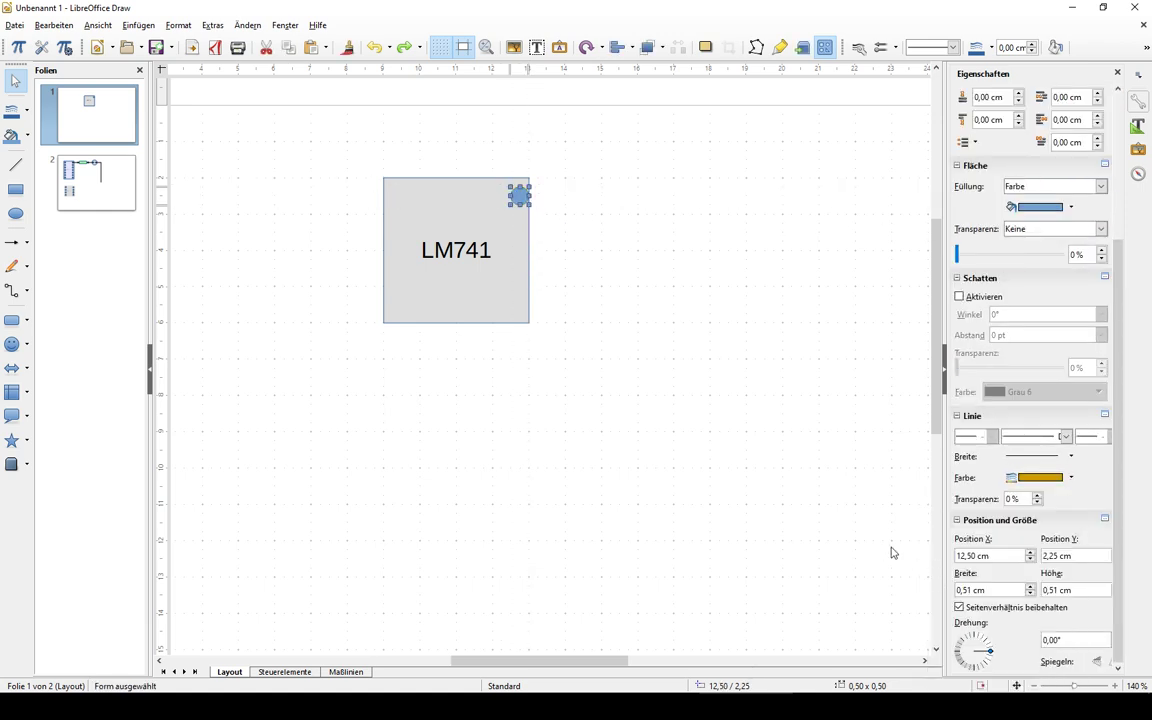
{"action": "left_click", "coordinate": [1071, 478]}
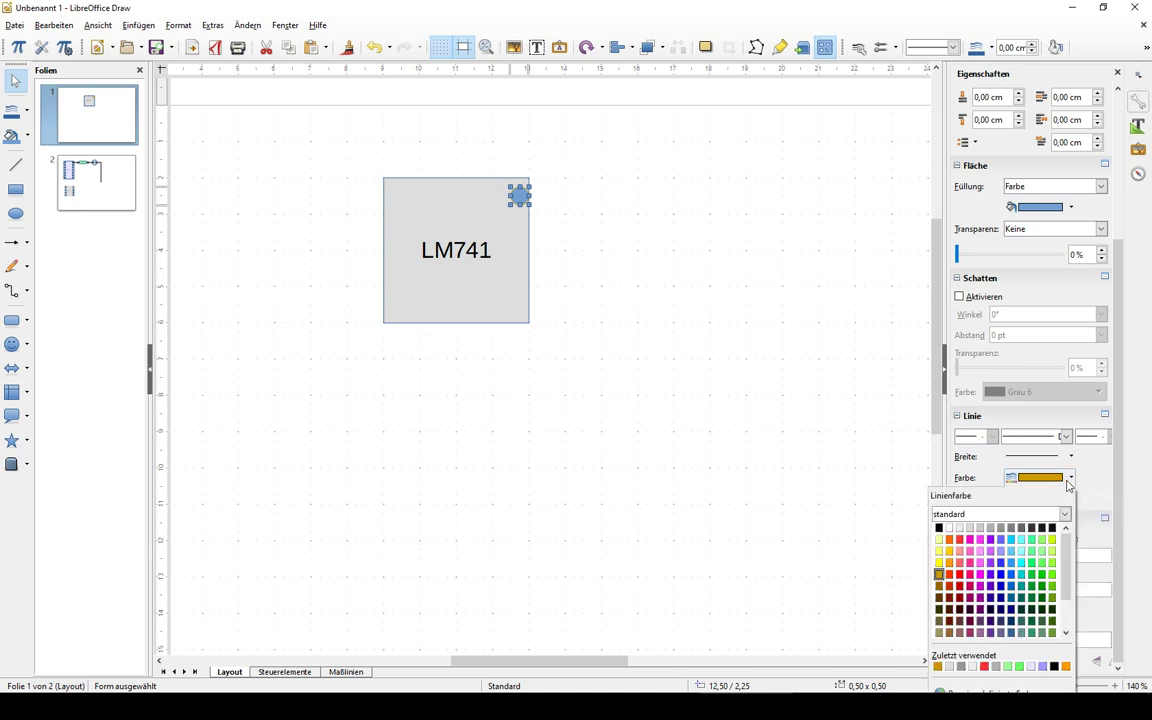
{"action": "left_click", "coordinate": [943, 574]}
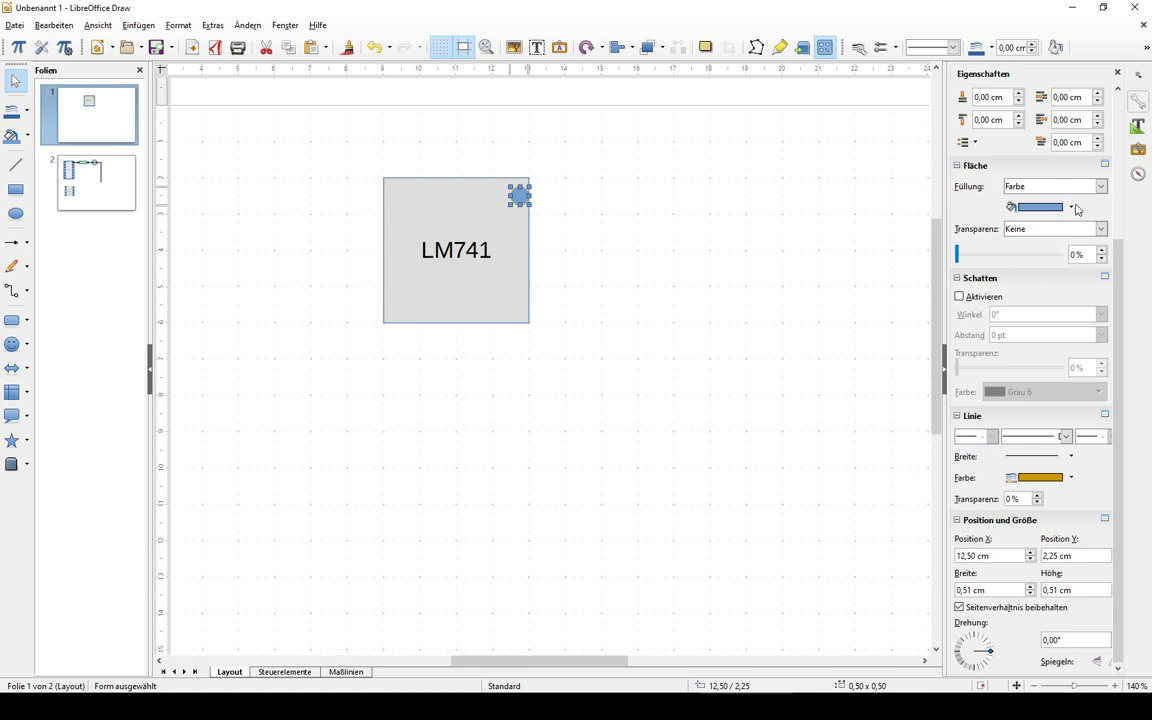
{"action": "left_click", "coordinate": [1040, 207]}
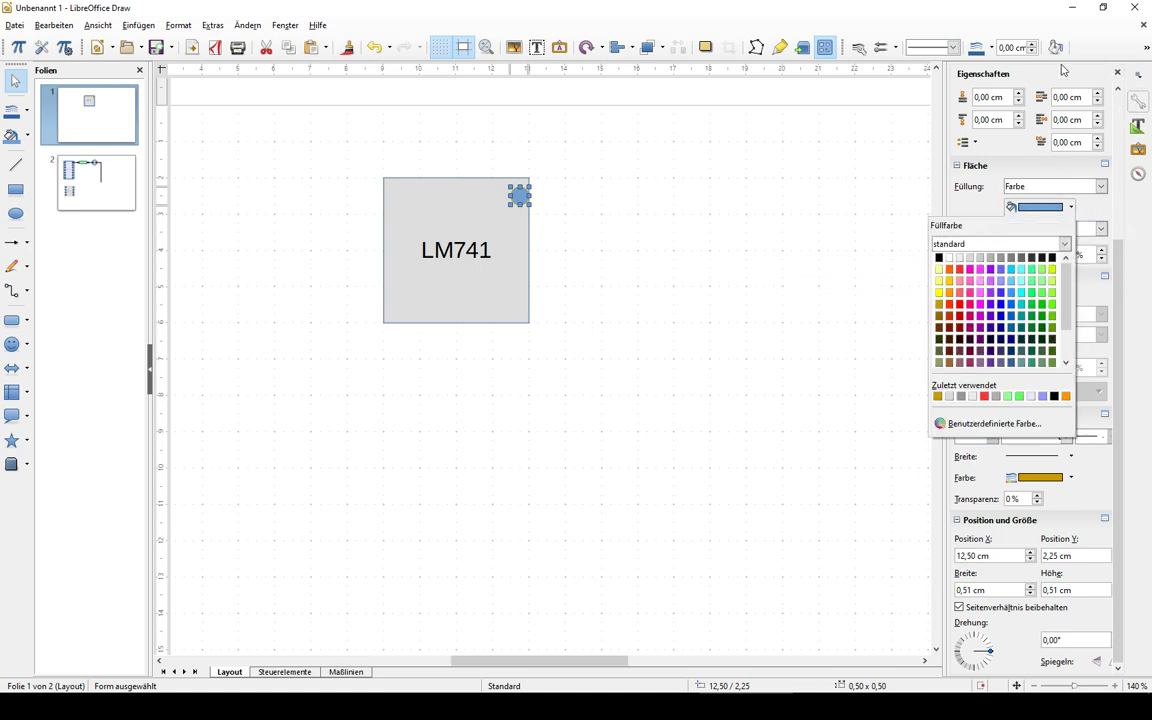
{"action": "left_click", "coordinate": [939, 304]}
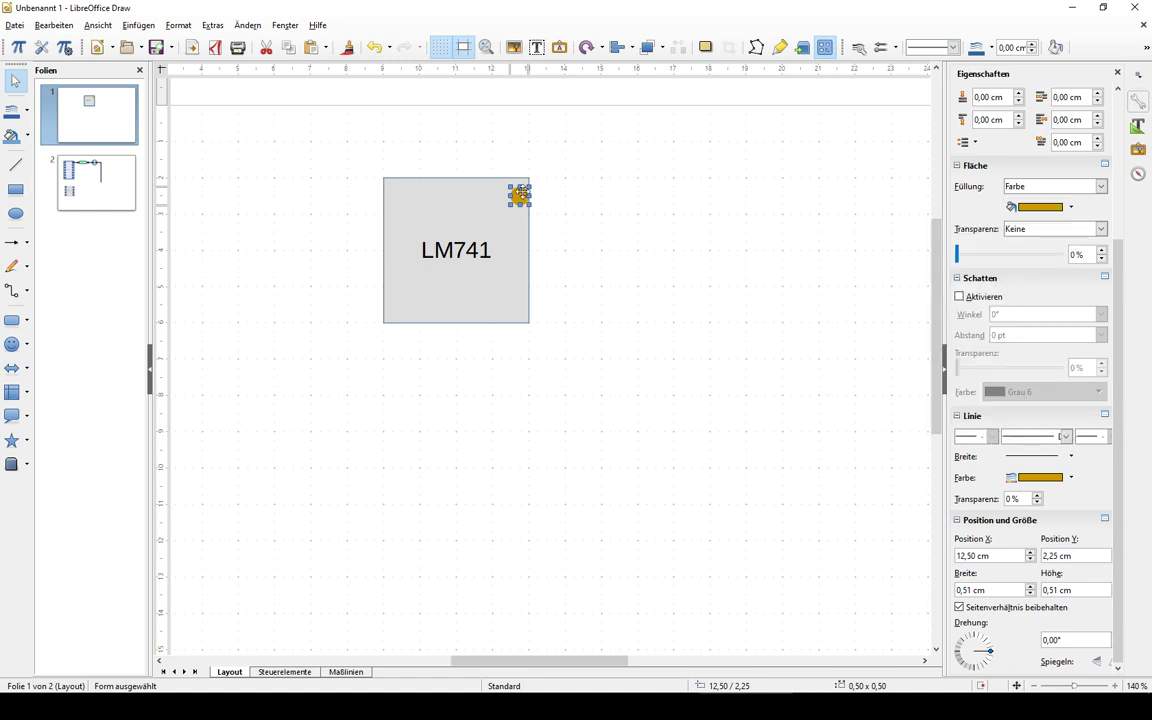
Move the gold circle to X 12.25 cm, Y 2.25 cm and duplicate it downwards at 1 cm spacing into a column of four
{"action": "left_click_drag", "start_coordinate": [519, 195], "coordinate": [511, 196]}
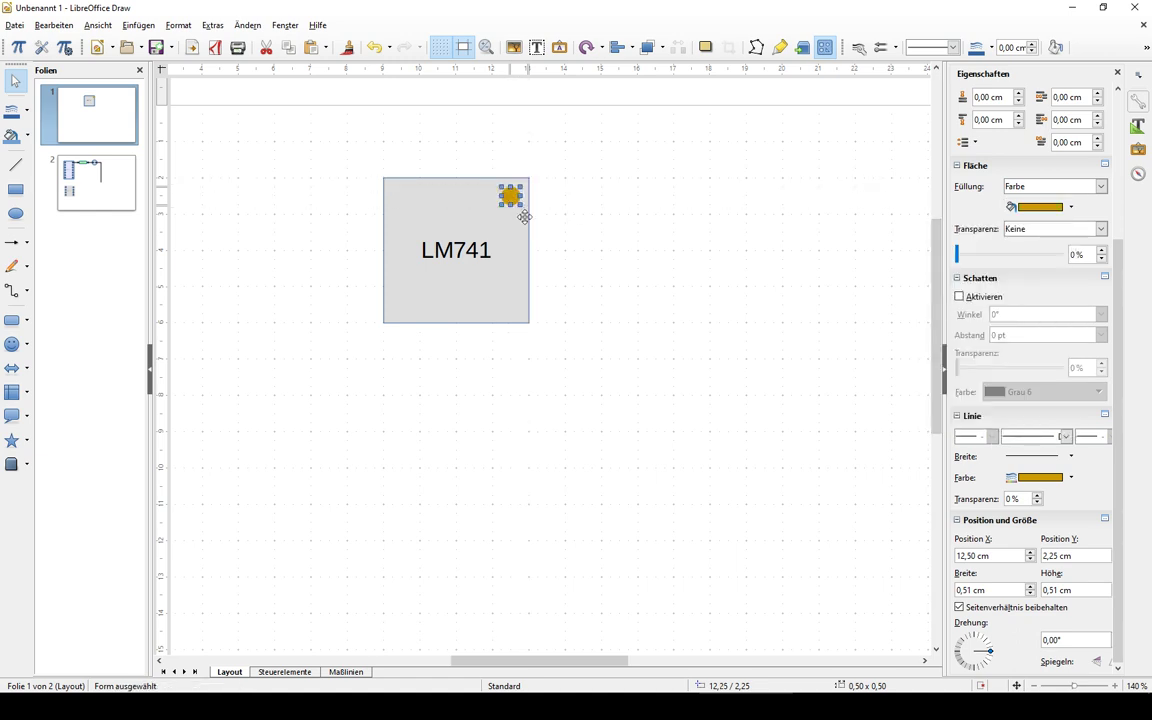
{"action": "left_click", "coordinate": [638, 228]}
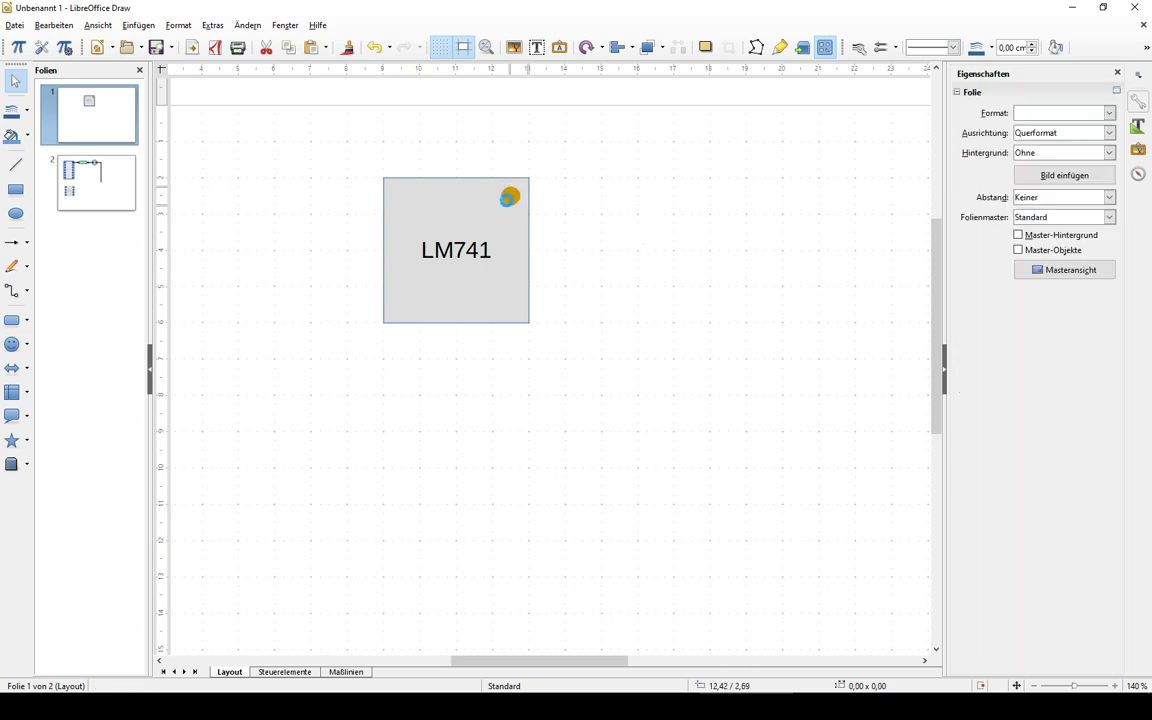
{"action": "left_click", "coordinate": [511, 190]}
{"action": "left_click_drag", "start_coordinate": [511, 190], "coordinate": [506, 304], "text": "ctrl"}
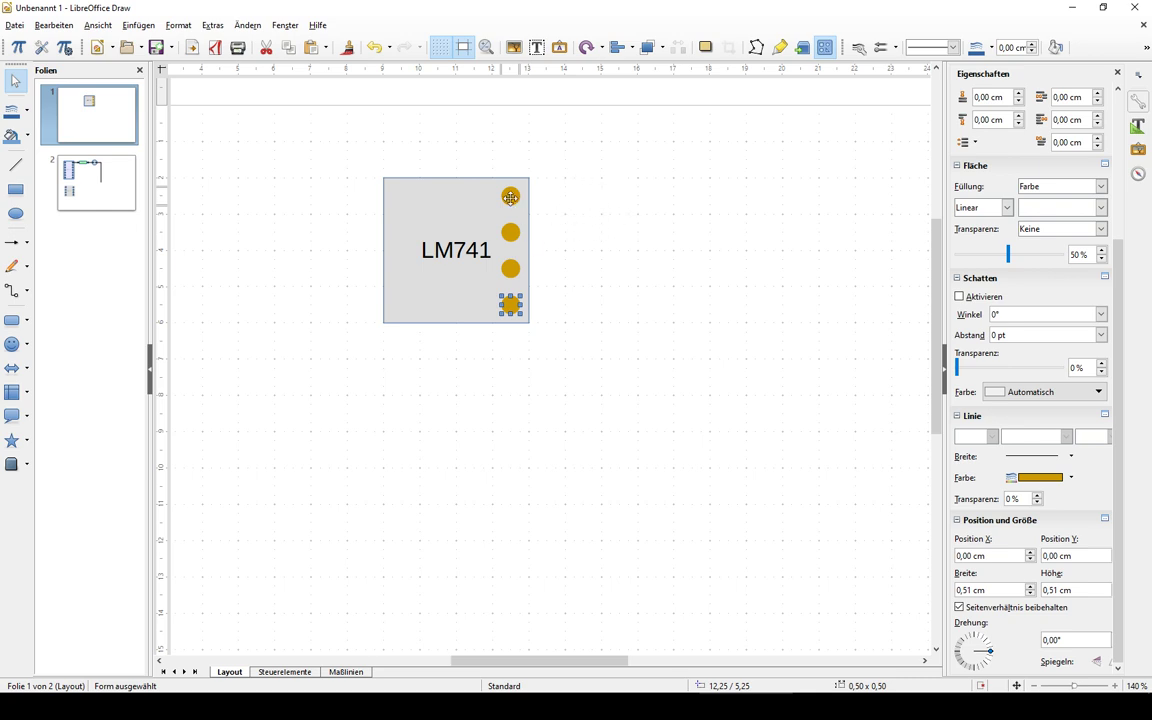
Duplicate the column of four gold circles 3 cm to the left, along the square's left edge
{"action": "left_click_drag", "start_coordinate": [576, 139], "coordinate": [466, 343]}
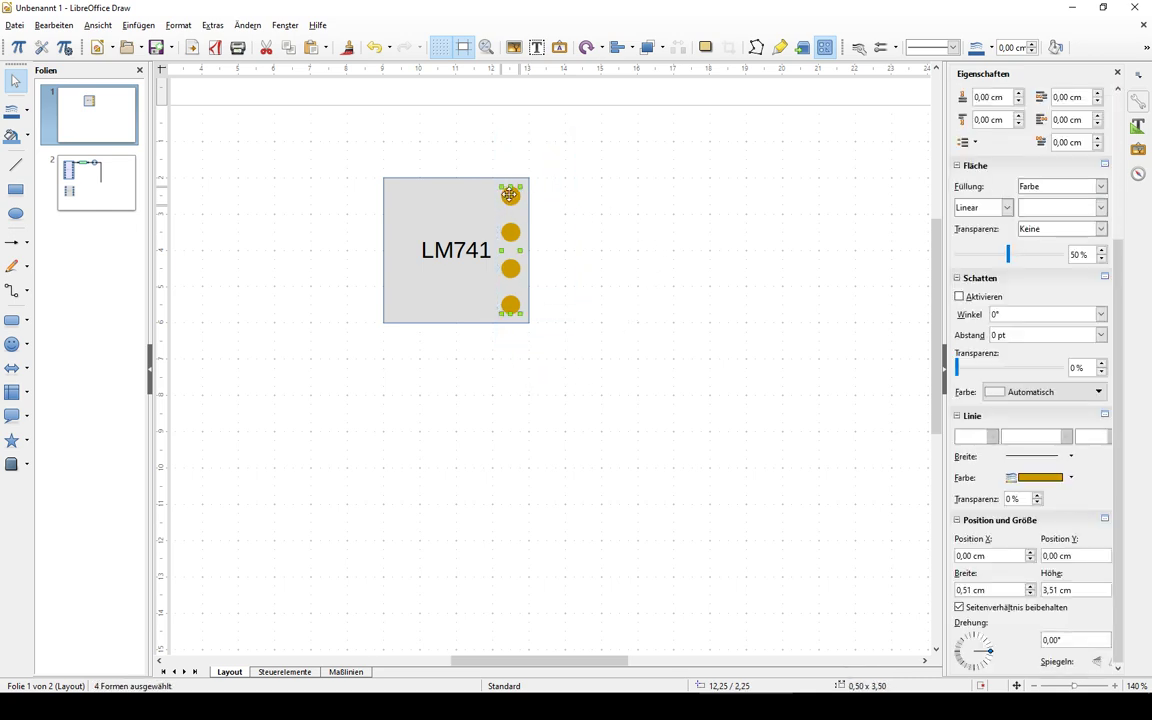
{"action": "left_click_drag", "start_coordinate": [510, 195], "coordinate": [401, 193]}
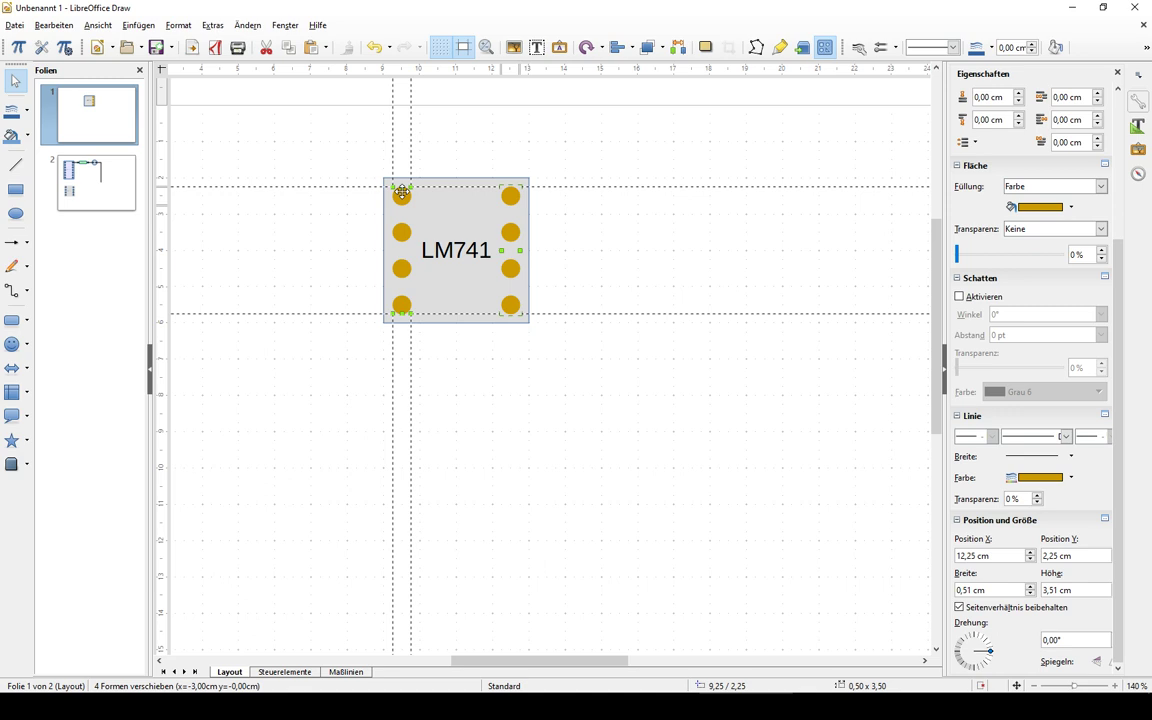
{"action": "left_click", "coordinate": [543, 150]}
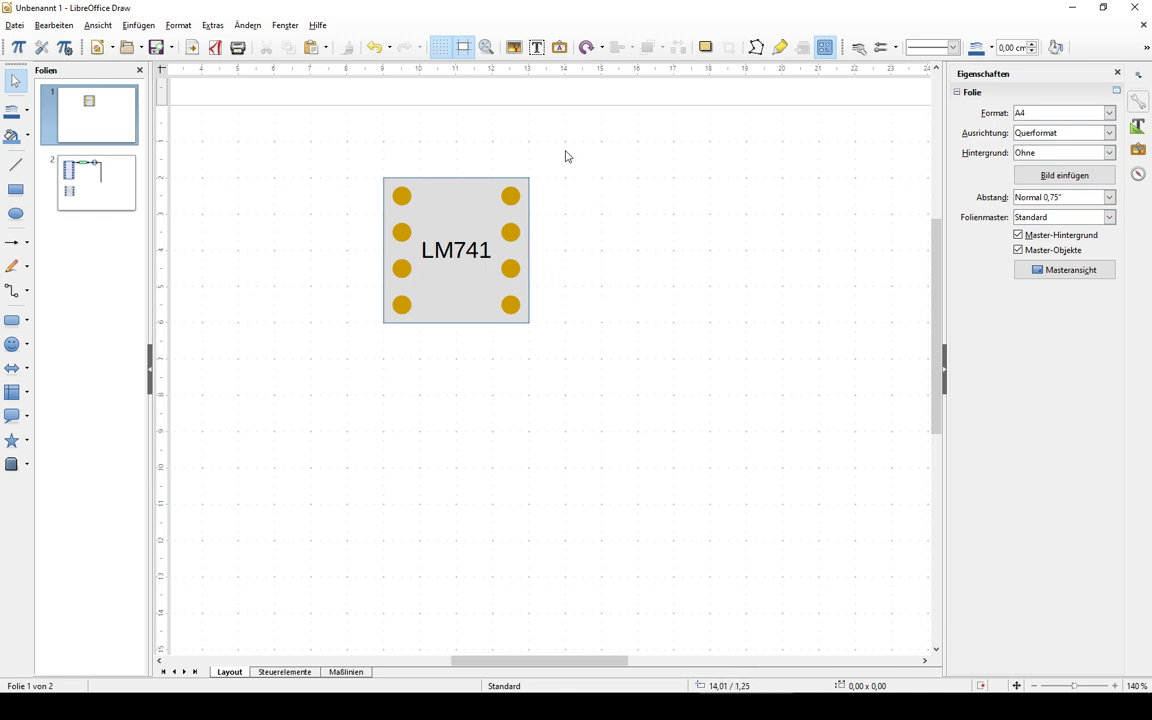
Select one, two and four of the gold circles in the right column by enclosing them, clearing the selection each time
{"action": "left_click_drag", "start_coordinate": [565, 151], "coordinate": [488, 219]}
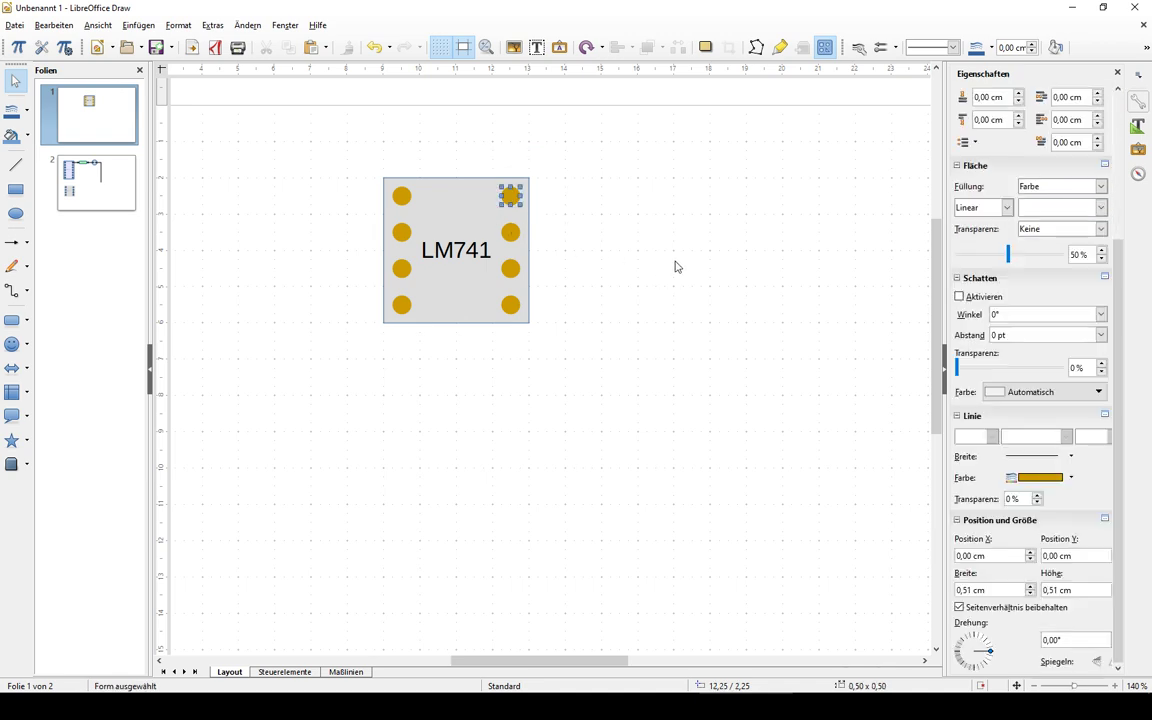
{"action": "left_click", "coordinate": [602, 208]}
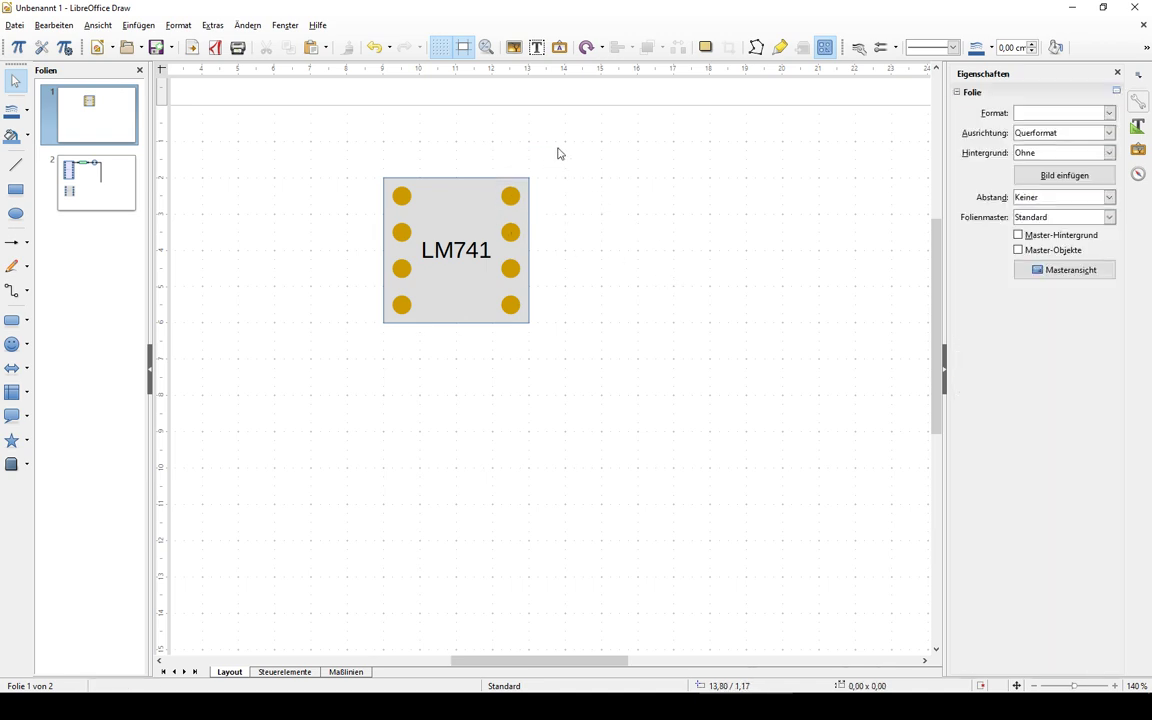
{"action": "left_click_drag", "start_coordinate": [559, 150], "coordinate": [492, 250]}
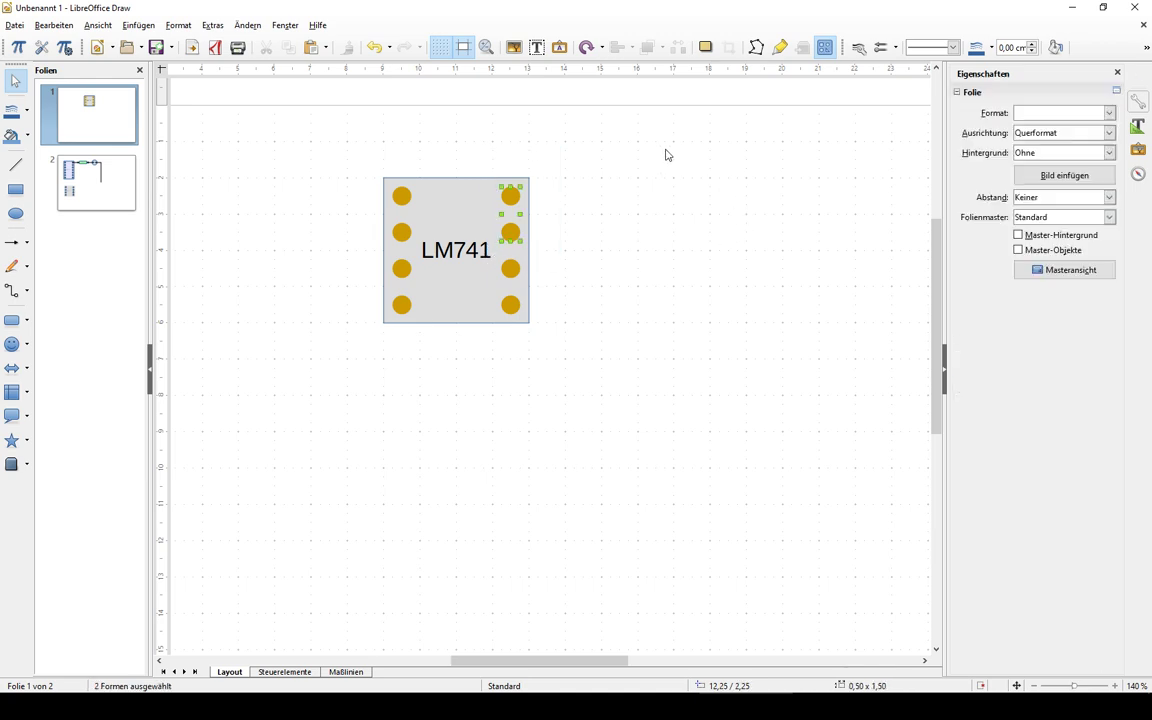
{"action": "left_click_drag", "start_coordinate": [591, 162], "coordinate": [485, 237]}
{"action": "left_click", "coordinate": [545, 219]}
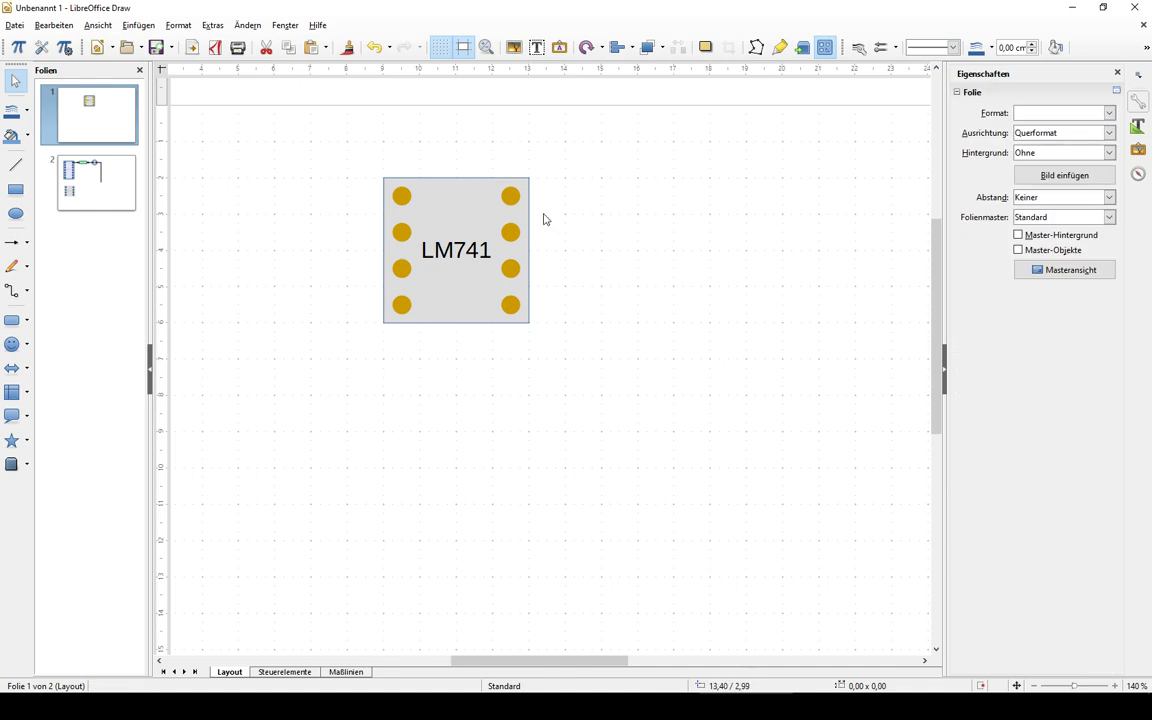
{"action": "left_click_drag", "start_coordinate": [554, 159], "coordinate": [490, 352]}
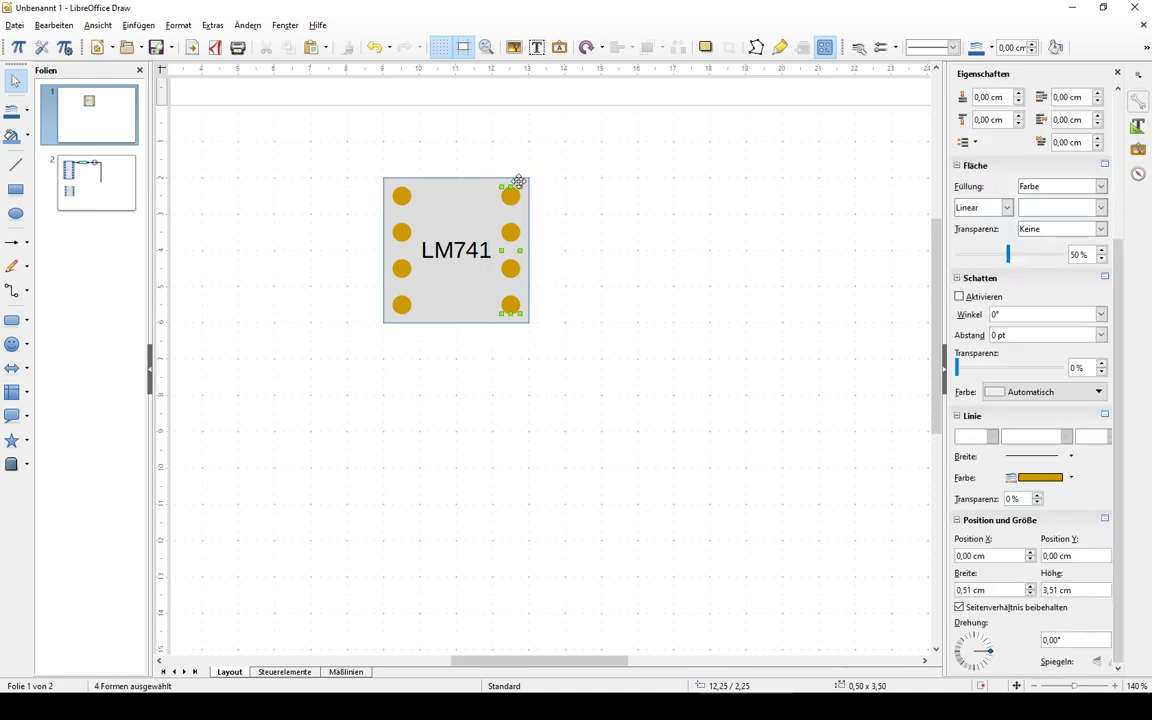
{"action": "left_click", "coordinate": [612, 196]}
{"action": "left_click", "coordinate": [510, 195]}
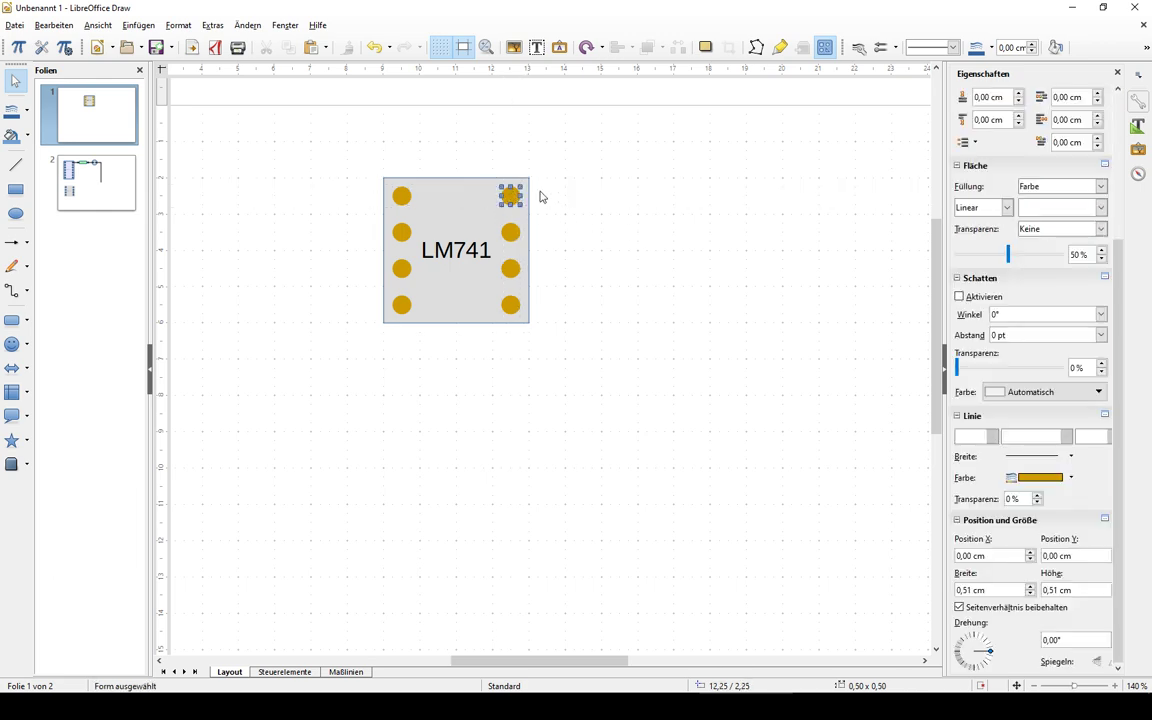
{"action": "left_click", "coordinate": [684, 251]}
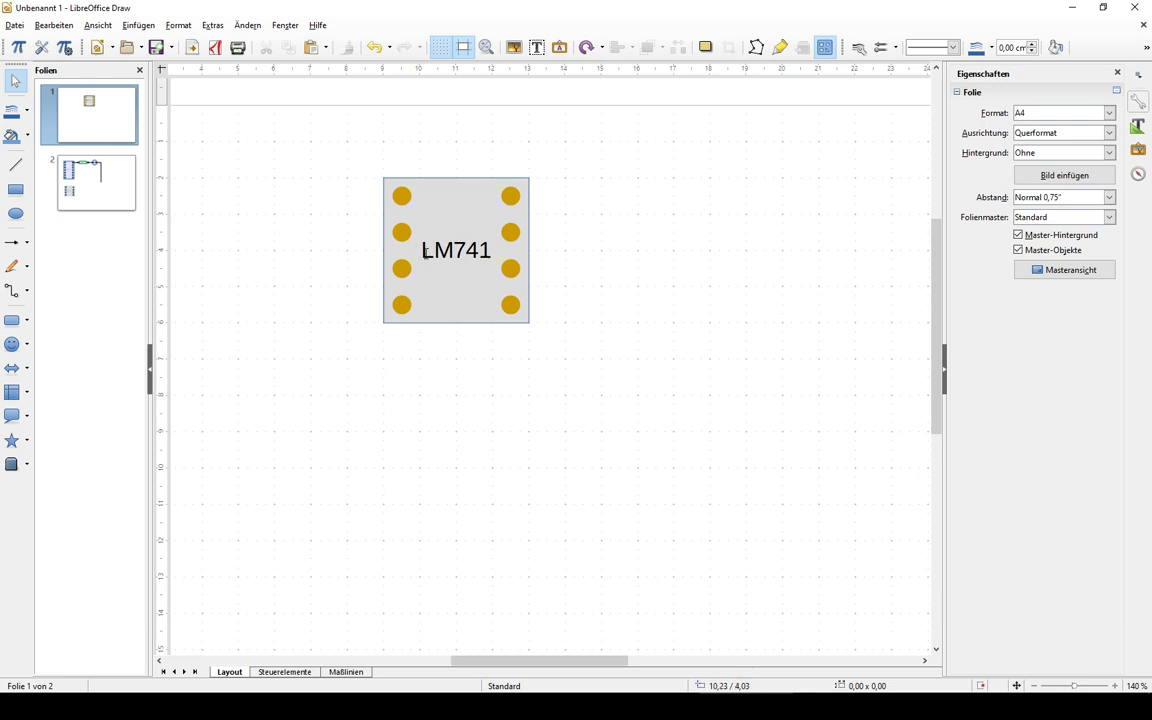
Change the text colour of the LM741 label to grey
{"action": "left_click", "coordinate": [386, 228]}
{"action": "left_click_drag", "start_coordinate": [386, 228], "coordinate": [488, 252]}
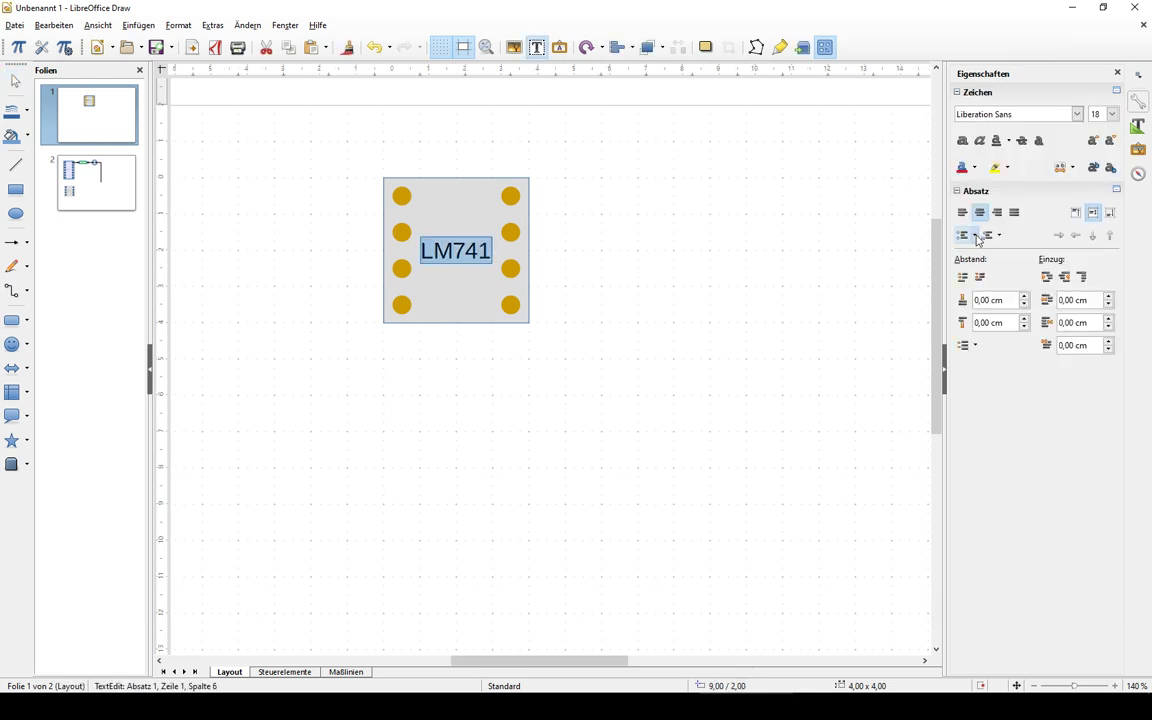
{"action": "left_click", "coordinate": [974, 169]}
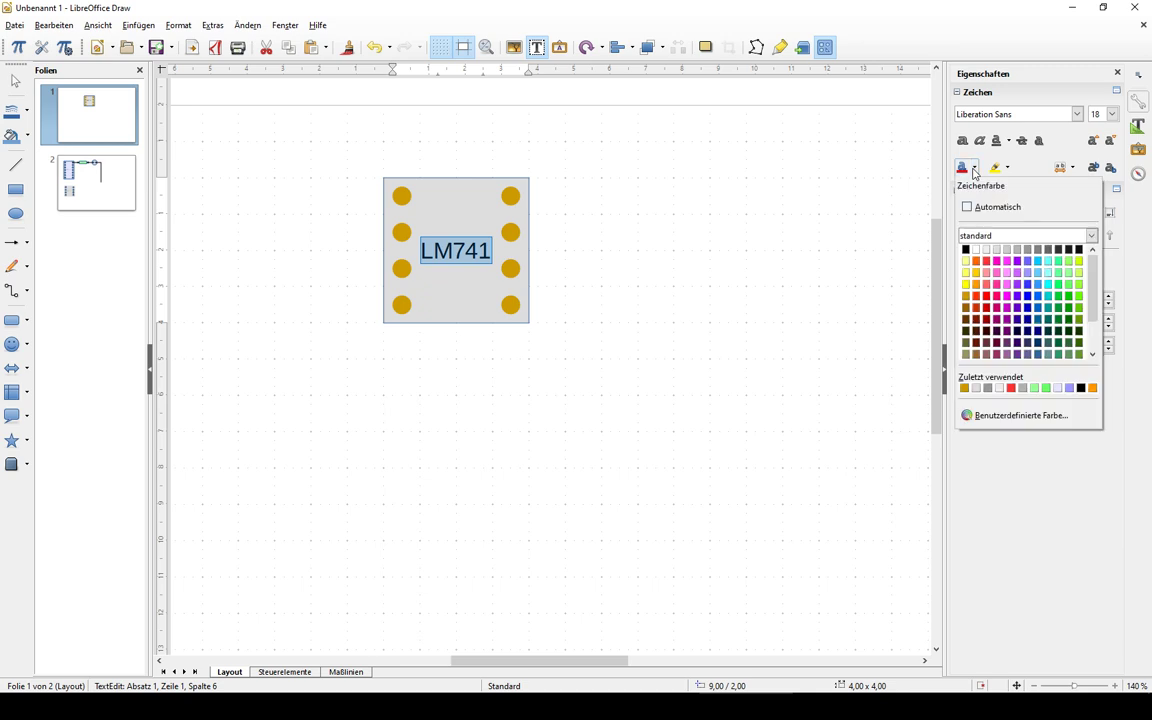
{"action": "left_click", "coordinate": [1038, 251]}
{"action": "left_click", "coordinate": [595, 262]}
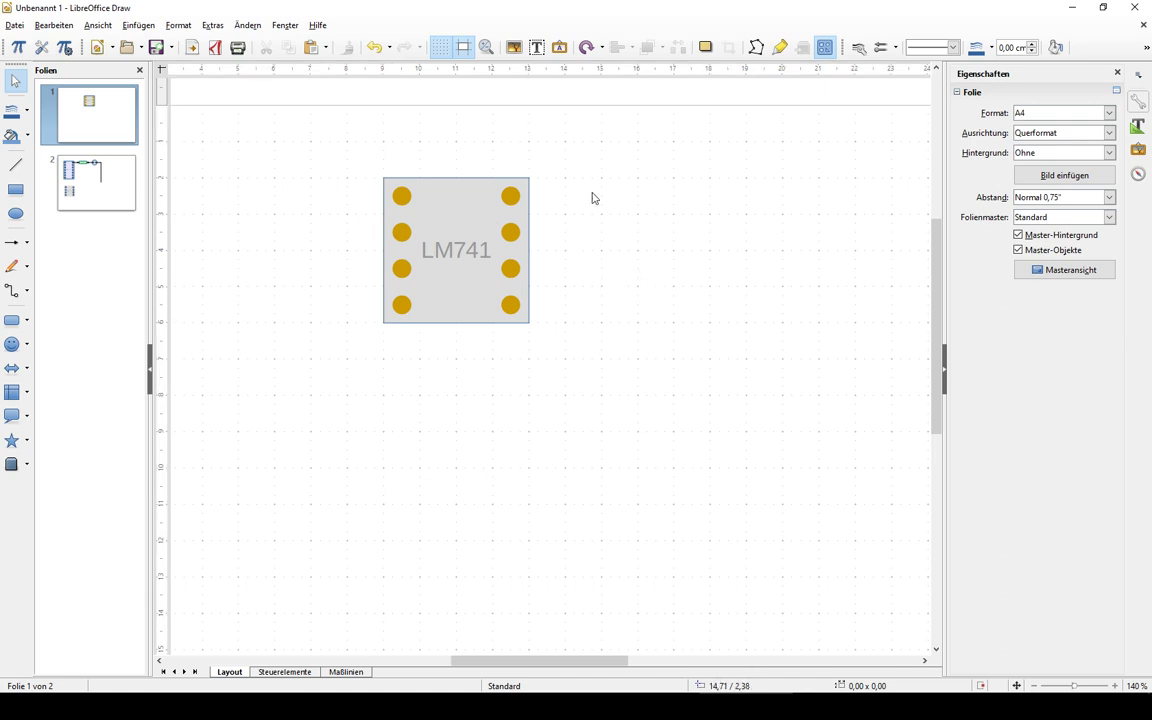
Move the LM741 square away to the right of its pin circles and undo the move
{"action": "left_click", "coordinate": [444, 208]}
{"action": "left_click_drag", "start_coordinate": [444, 208], "coordinate": [744, 280]}
{"action": "left_click", "coordinate": [472, 514]}
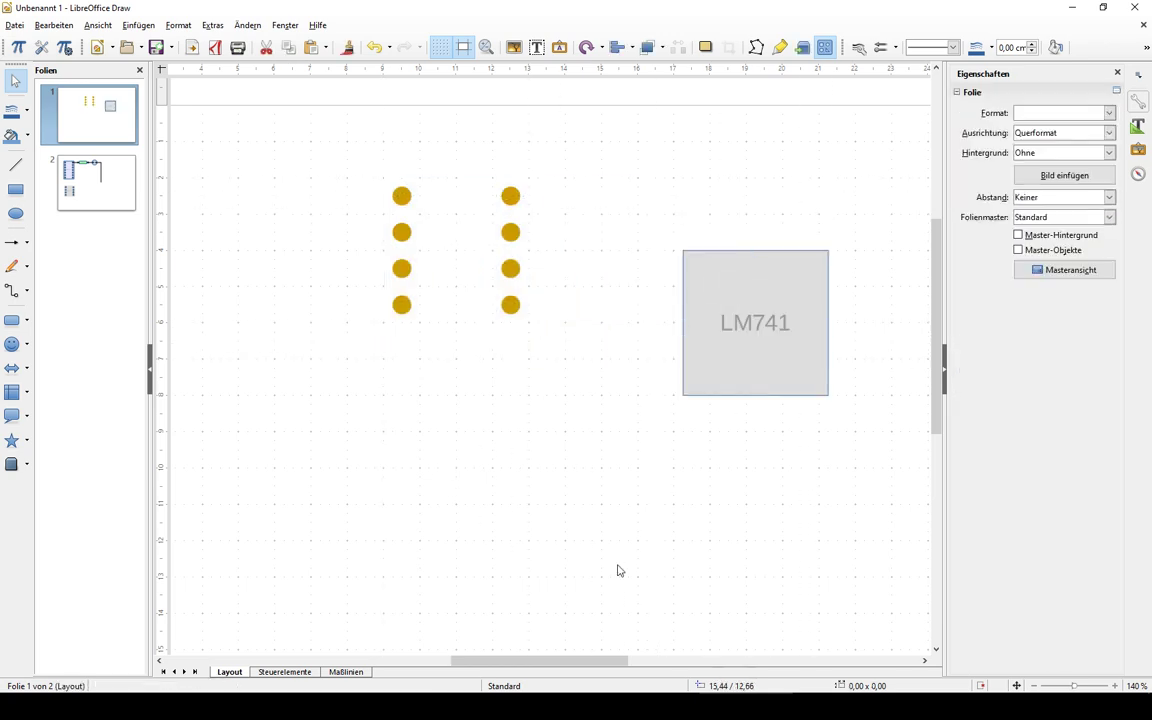
{"action": "key", "text": "ctrl+z"}
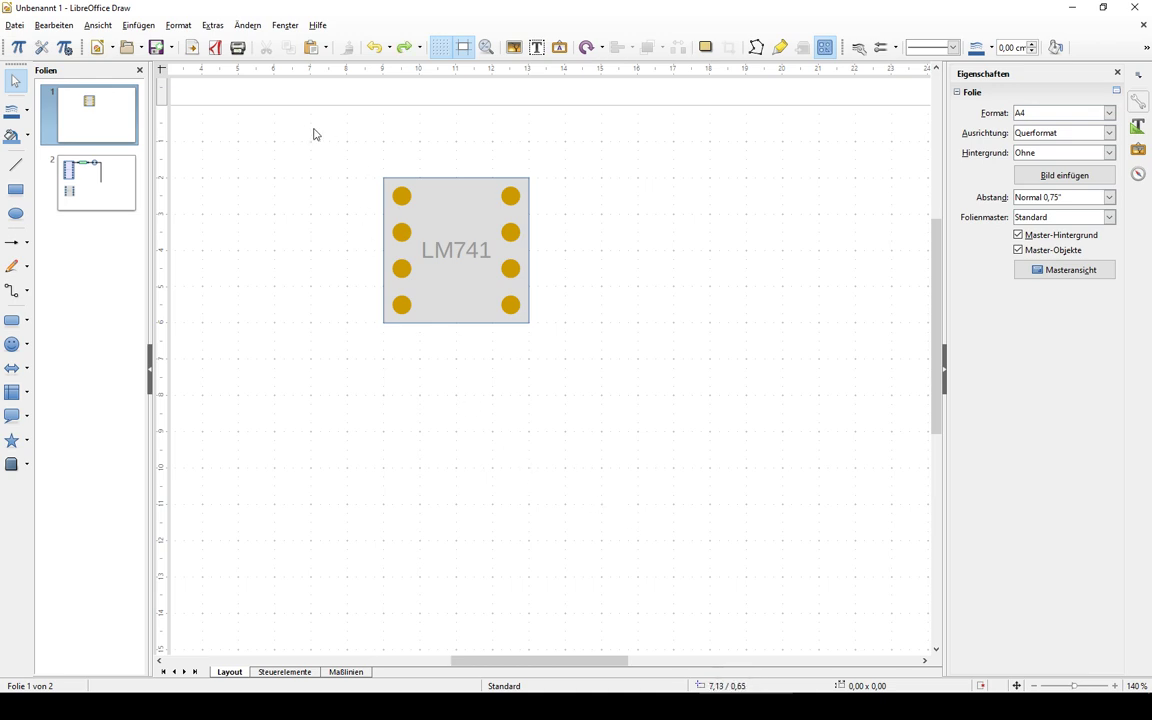
Group the LM741 square and its eight gold pin circles into one object
{"action": "left_click_drag", "start_coordinate": [279, 130], "coordinate": [636, 428]}
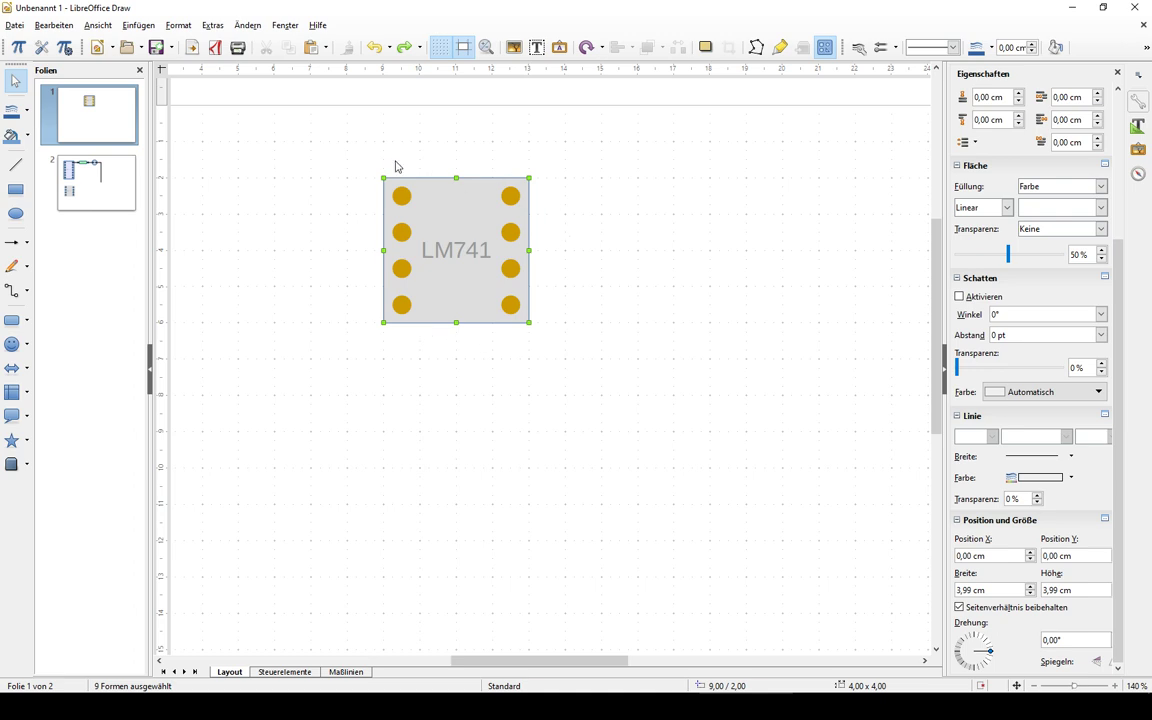
{"action": "left_click_drag", "start_coordinate": [301, 111], "coordinate": [690, 470]}
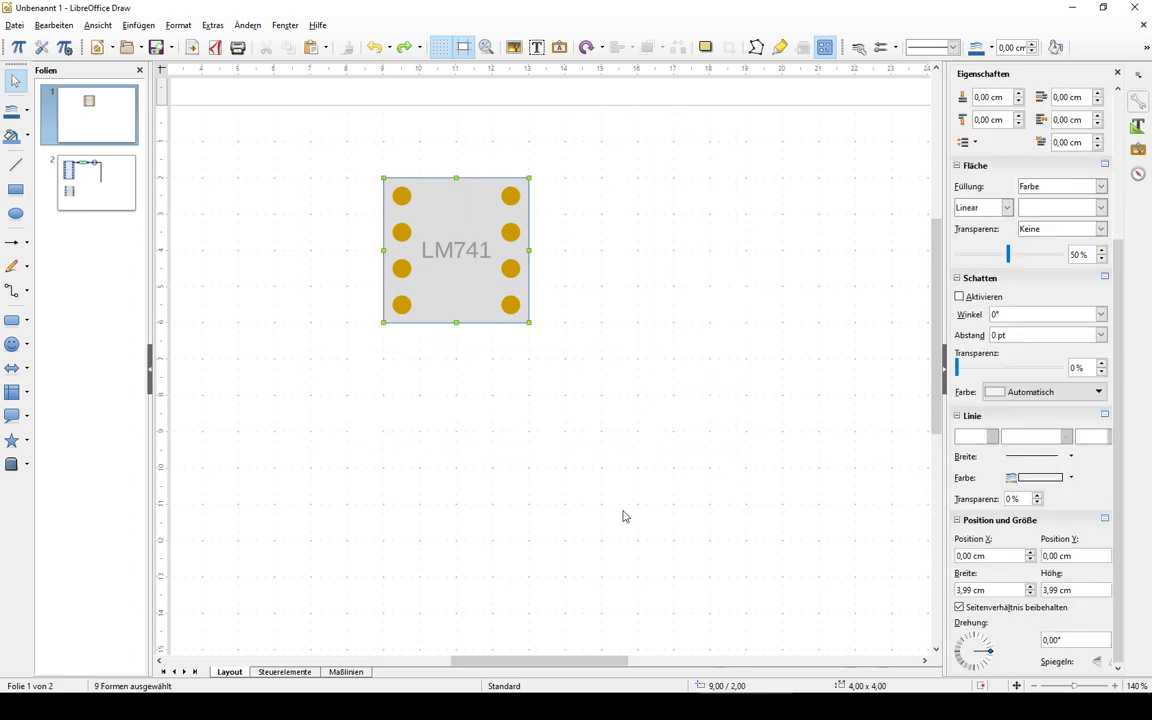
{"action": "right_click", "coordinate": [469, 214]}
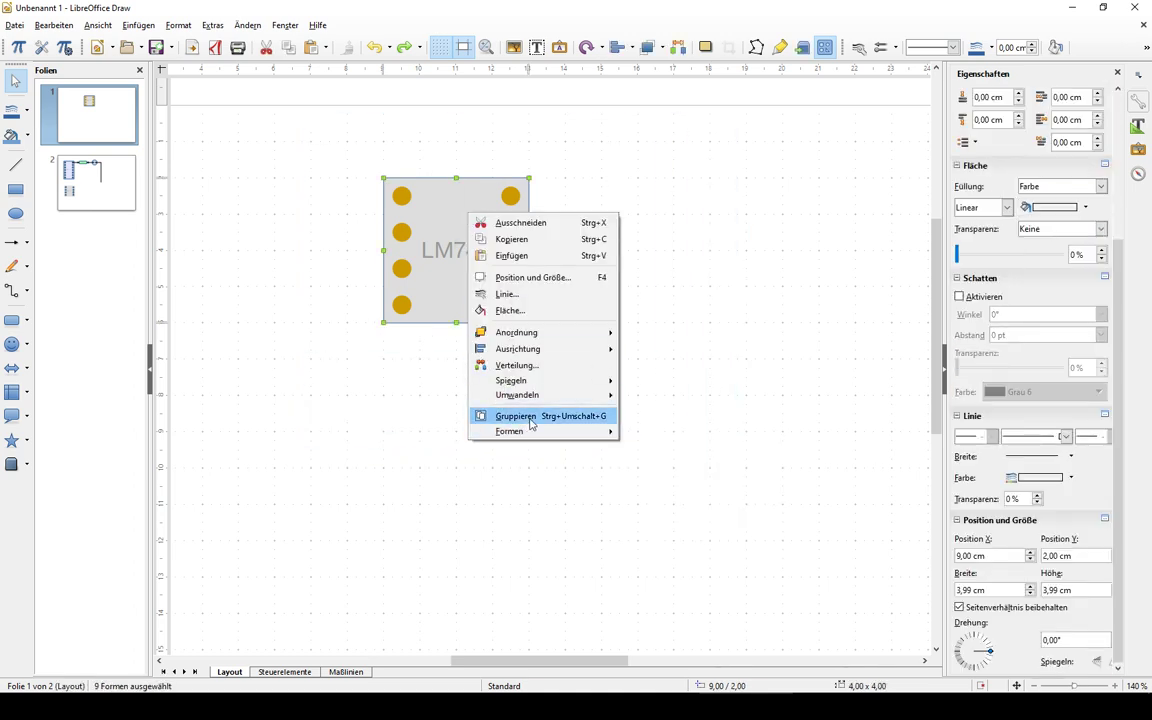
{"action": "left_click", "coordinate": [531, 416]}
{"action": "left_click", "coordinate": [613, 270]}
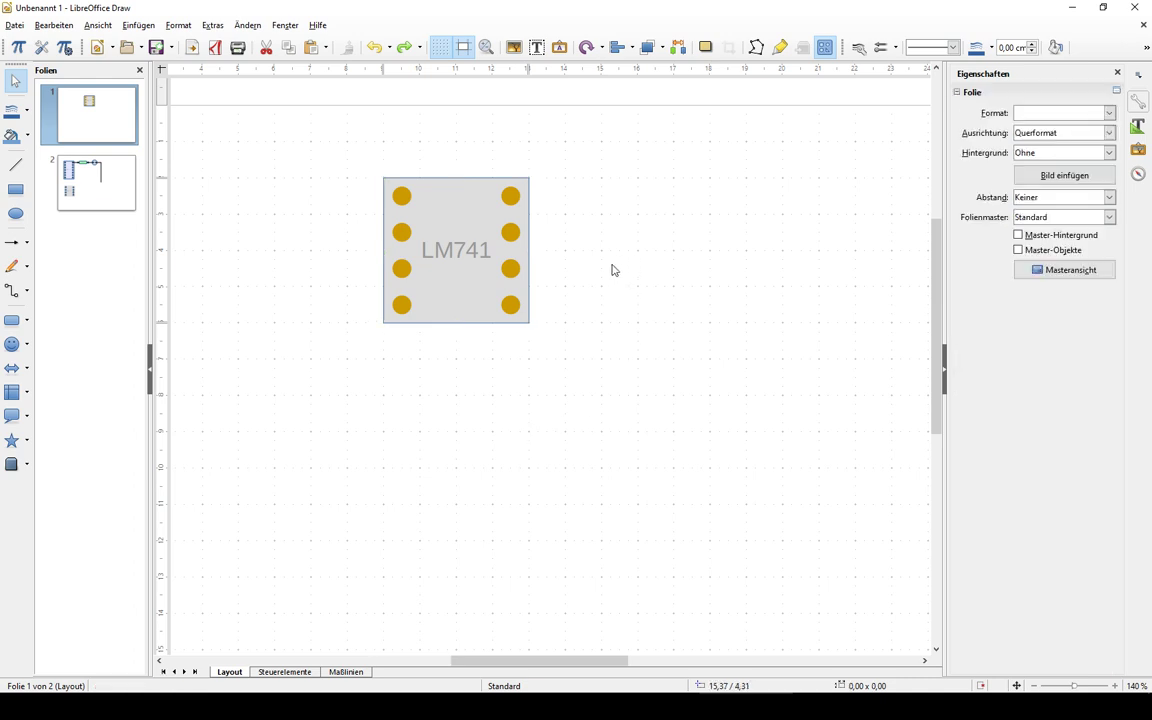
Move the grouped LM741 chip left to X 6.75 cm, Y 2.00 cm
{"action": "mouse_move", "coordinate": [401, 265]}
{"action": "left_mouse_down"}
{"action": "mouse_move", "coordinate": [402, 304]}
{"action": "mouse_move", "coordinate": [404, 267]}
{"action": "left_mouse_up"}
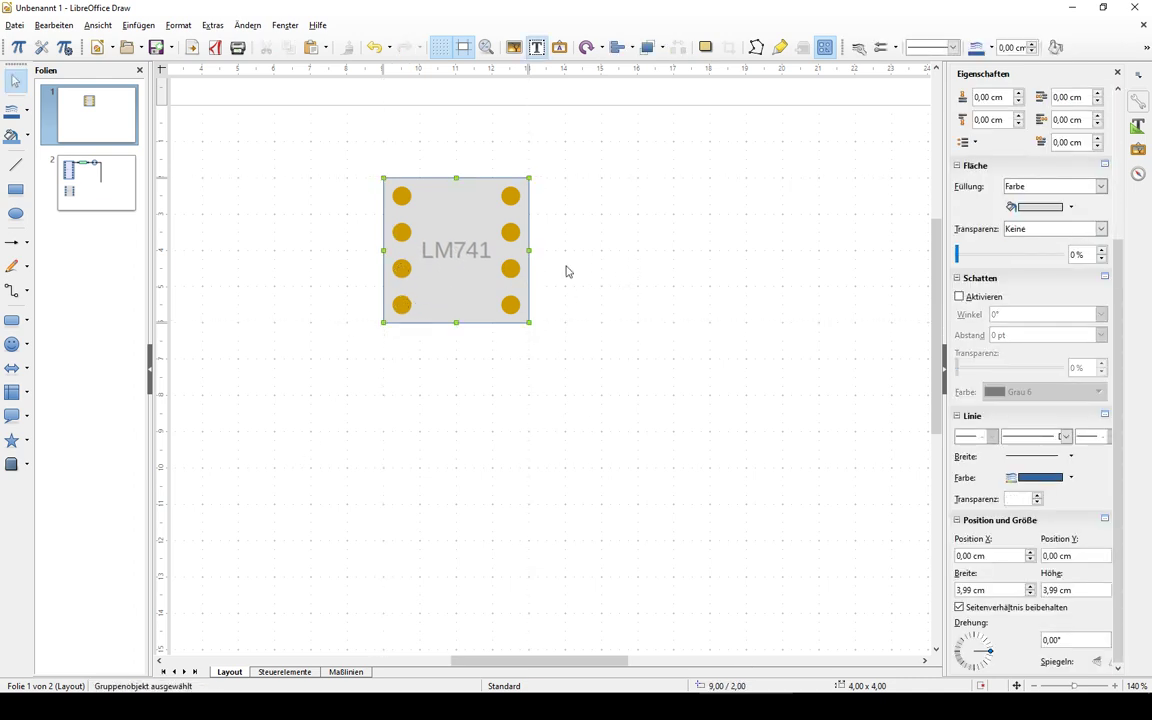
{"action": "left_click", "coordinate": [570, 197]}
{"action": "left_click", "coordinate": [470, 216]}
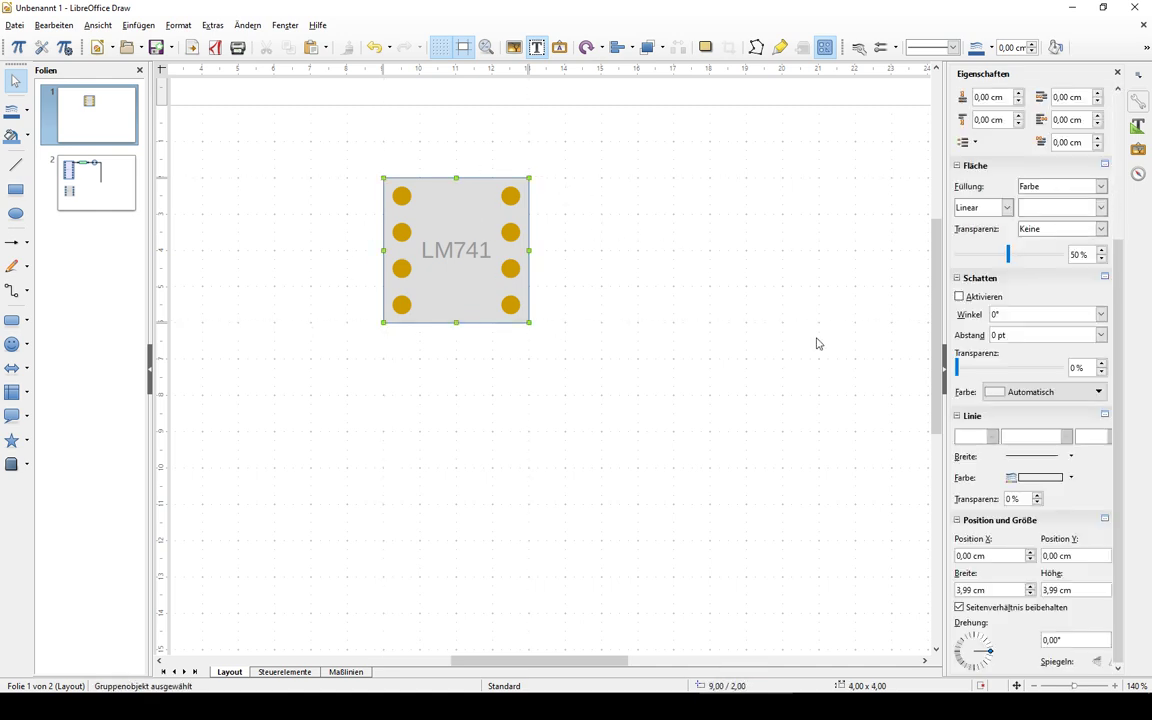
{"action": "left_click", "coordinate": [818, 342]}
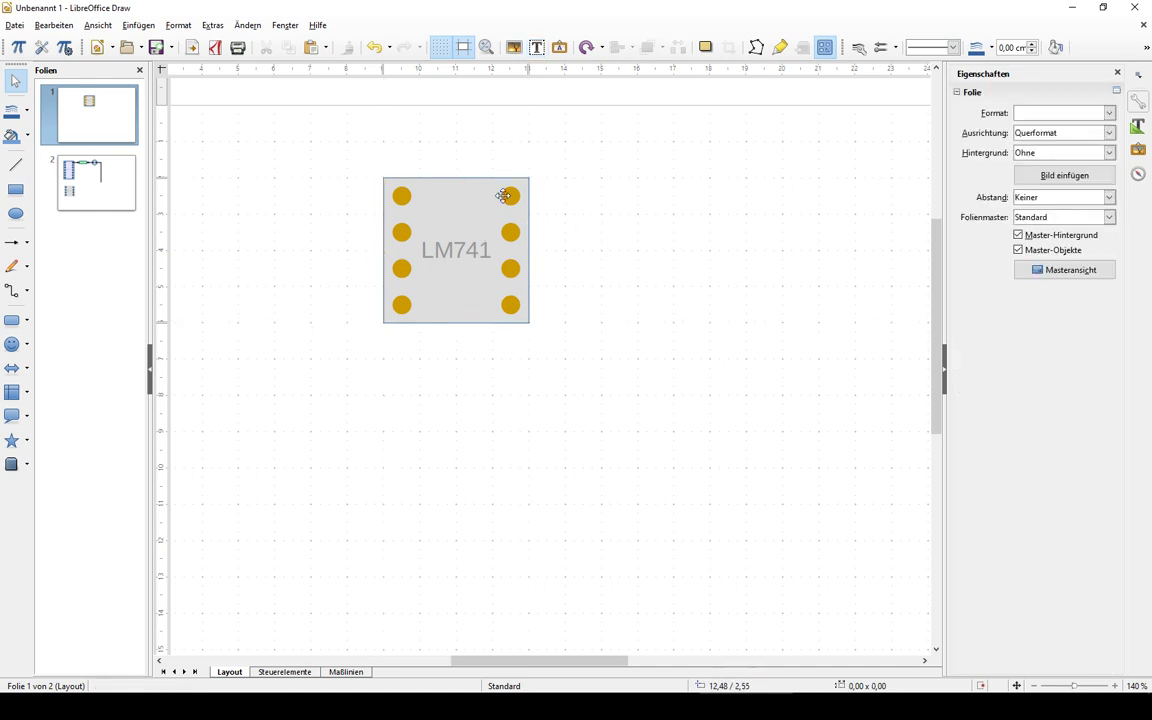
{"action": "left_click_drag", "start_coordinate": [456, 211], "coordinate": [394, 232]}
{"action": "left_click", "coordinate": [410, 388]}
{"action": "left_click", "coordinate": [674, 298]}
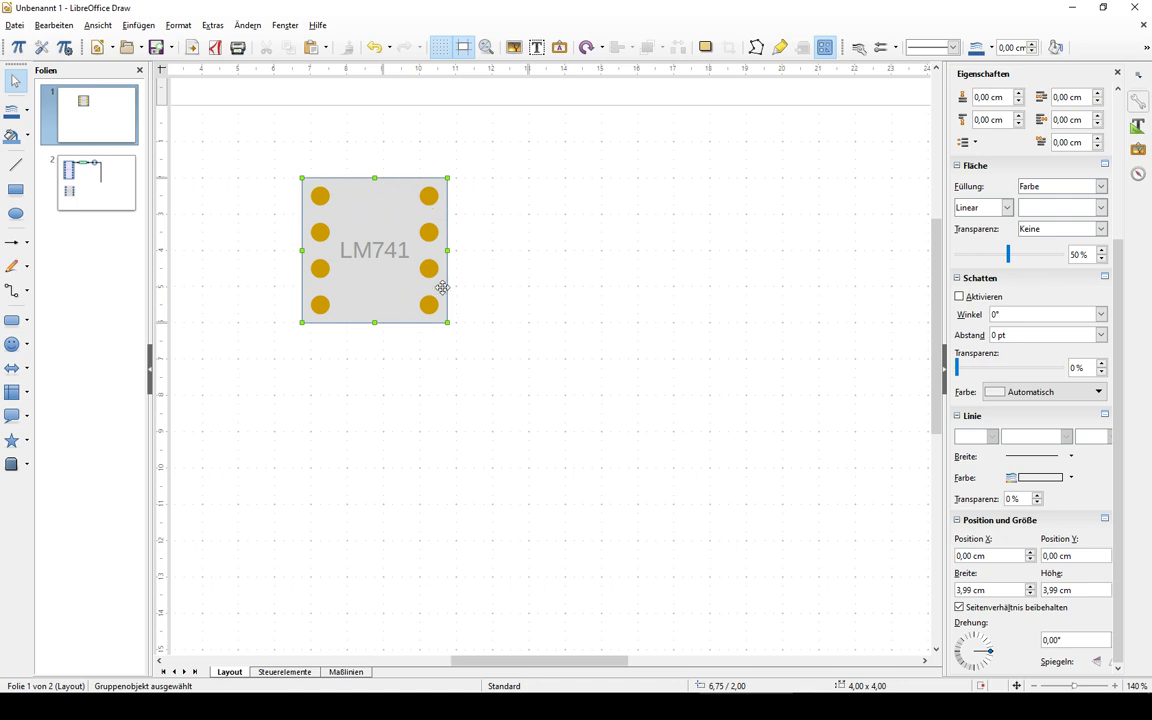
Enter the LM741 group, select a pin circle and the square individually inside it, and leave the group
{"action": "left_click", "coordinate": [380, 218]}
{"action": "key", "text": "Escape"}
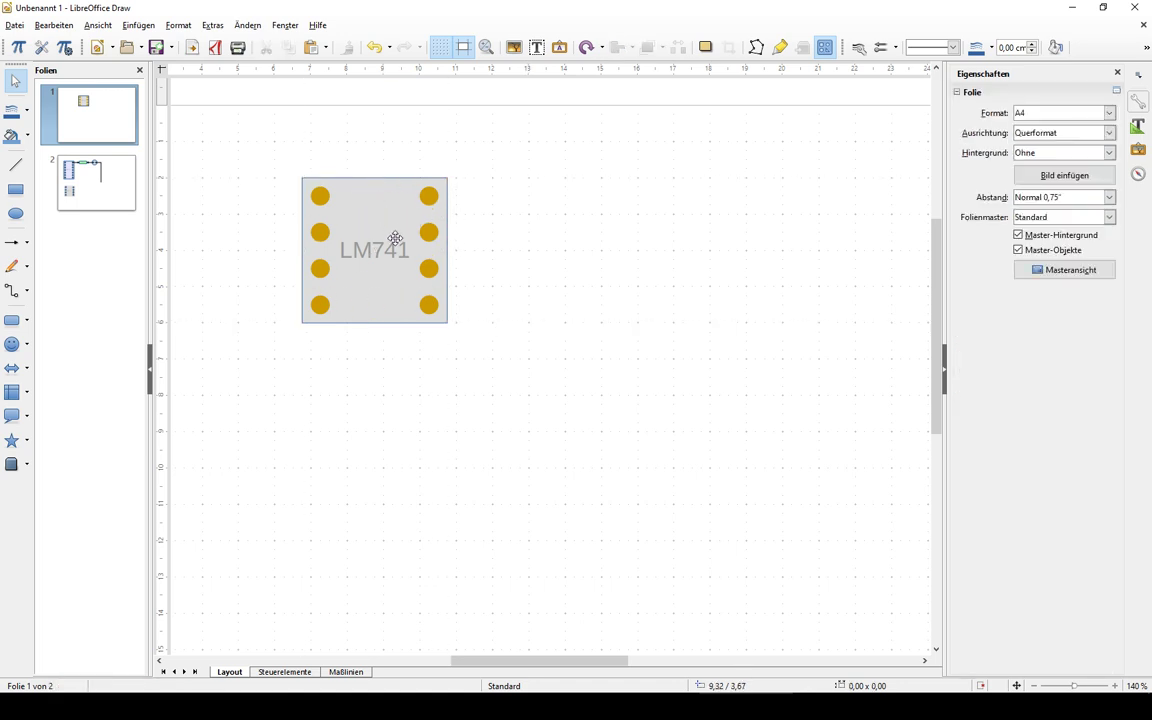
{"action": "left_click", "coordinate": [429, 196]}
{"action": "key", "text": "Tab"}
{"action": "key", "text": "Tab"}
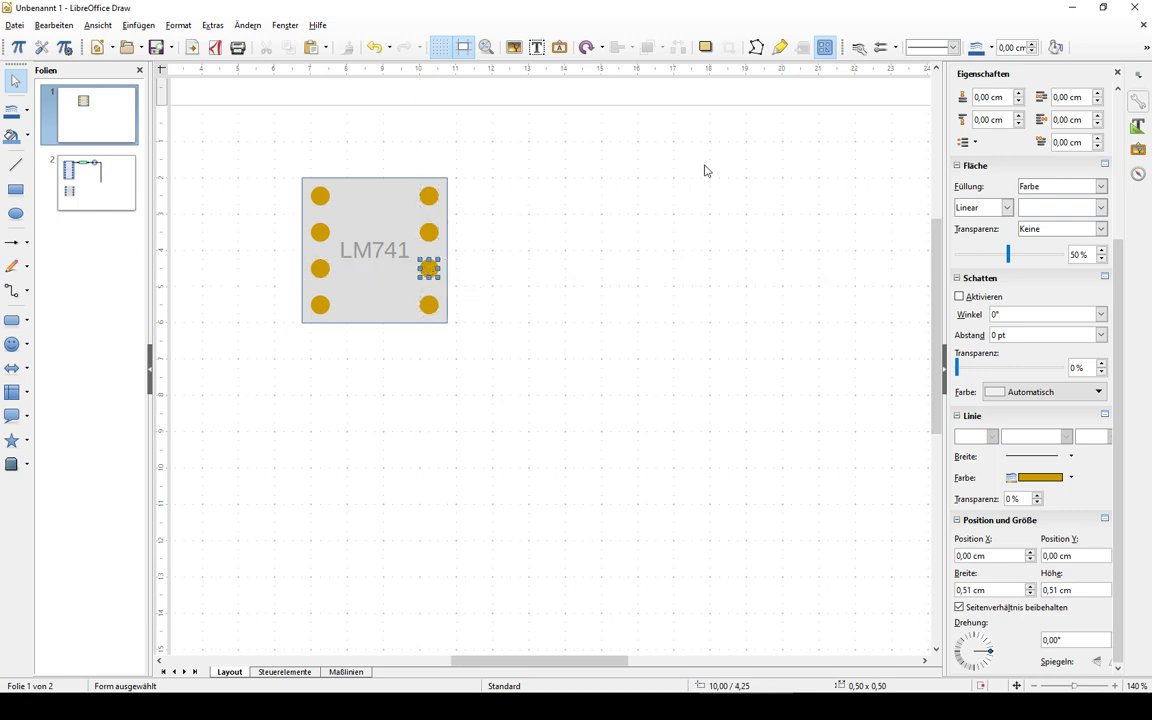
{"action": "right_click", "coordinate": [372, 229]}
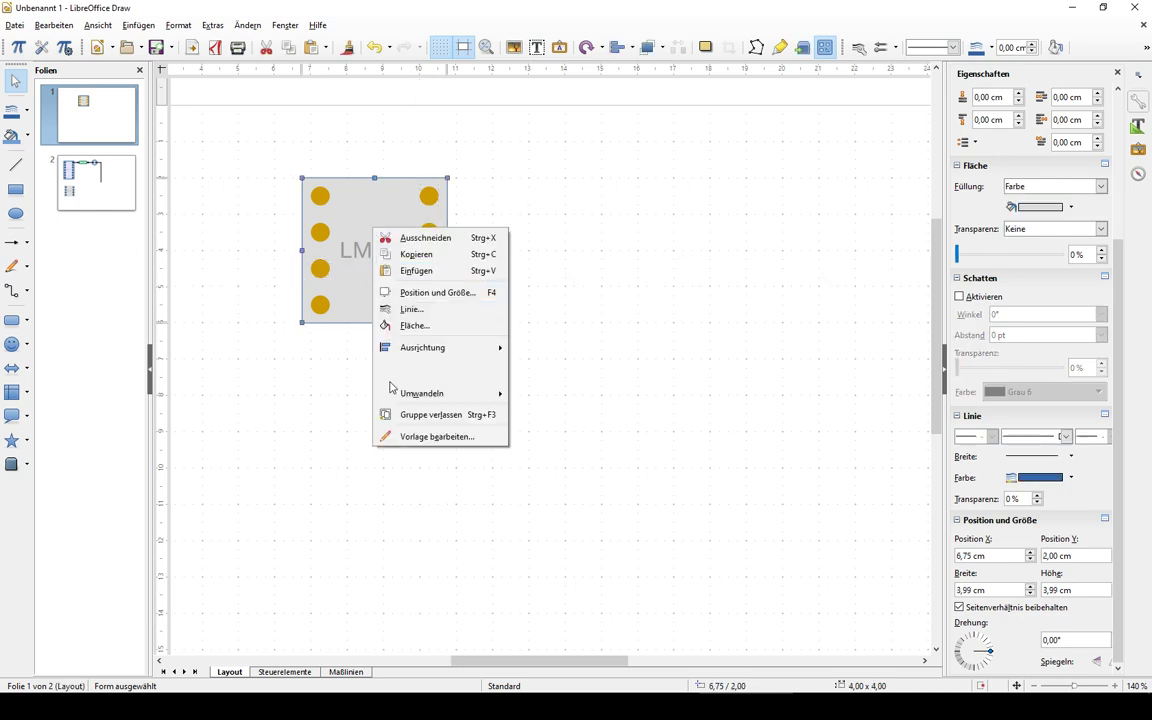
{"action": "left_click", "coordinate": [674, 158]}
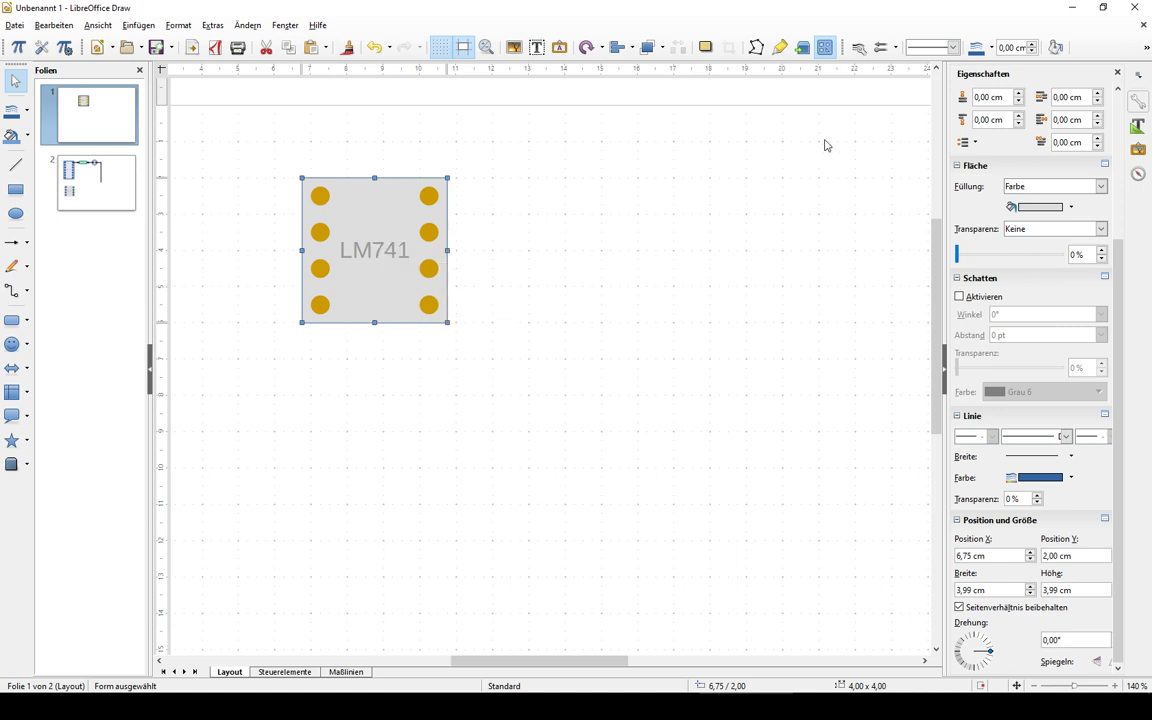
{"action": "key", "text": "Tab"}
{"action": "left_click", "coordinate": [818, 153]}
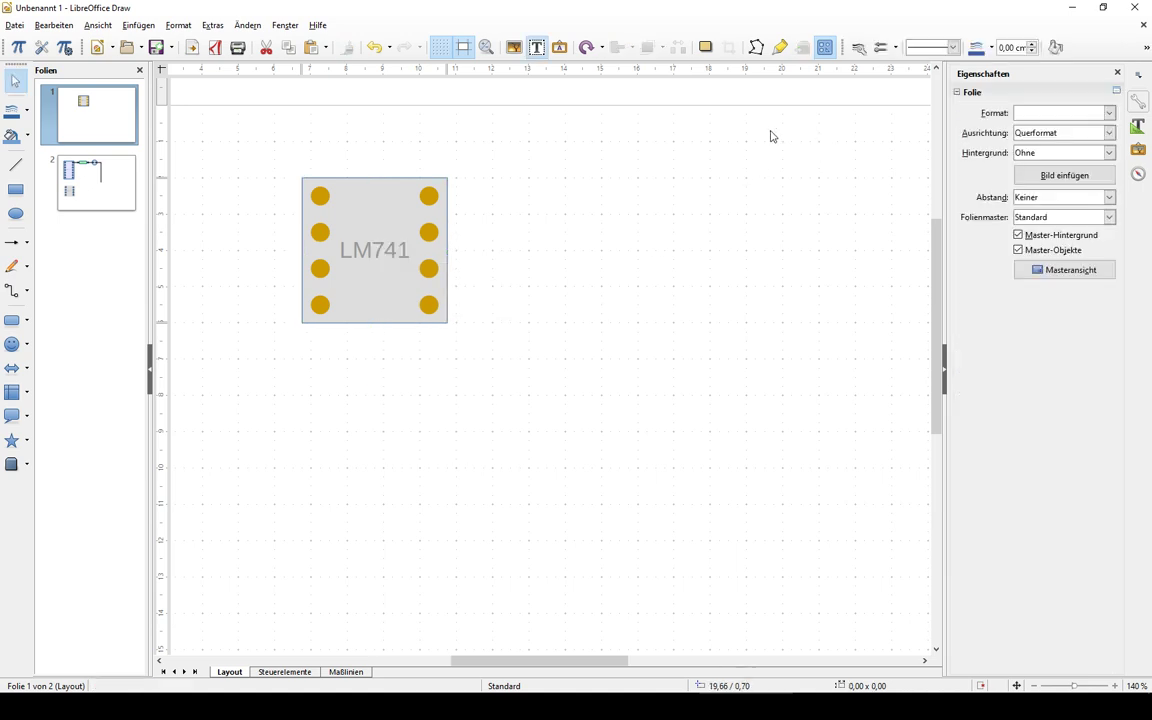
Move the whole LM741 group to the right, and bring it back to X 7.75 cm, Y 1.50 cm
{"action": "left_click_drag", "start_coordinate": [382, 213], "coordinate": [527, 213]}
{"action": "left_click", "coordinate": [533, 351]}
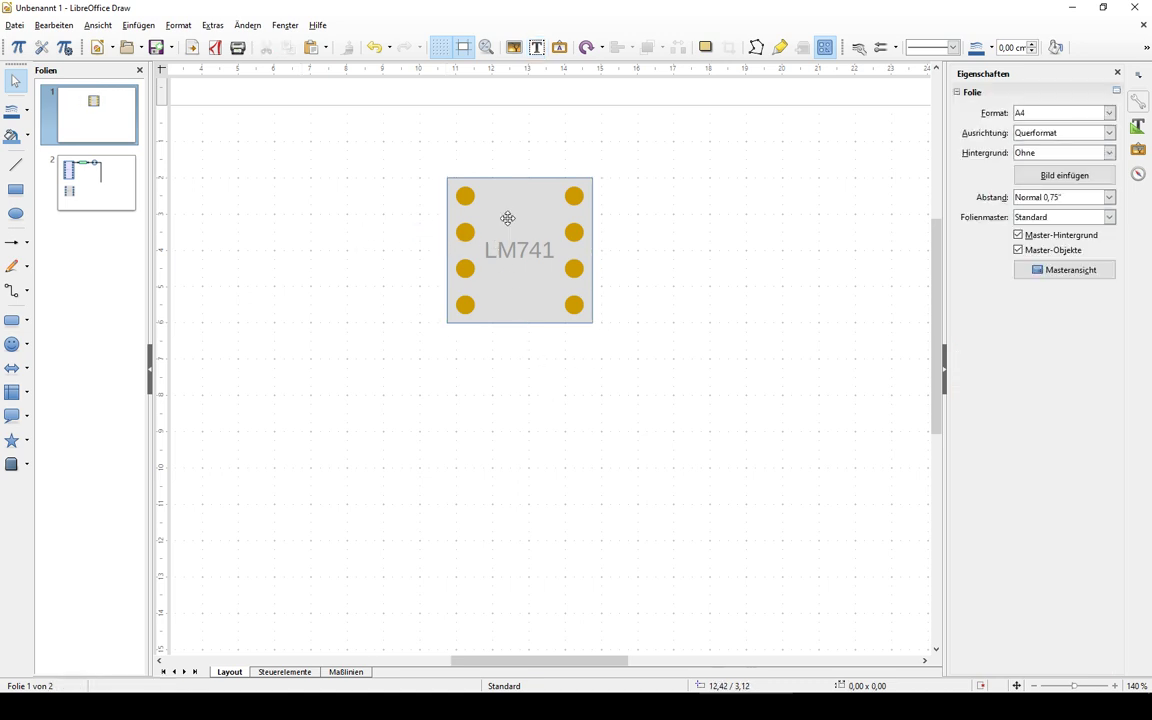
{"action": "left_click_drag", "start_coordinate": [456, 198], "coordinate": [347, 180]}
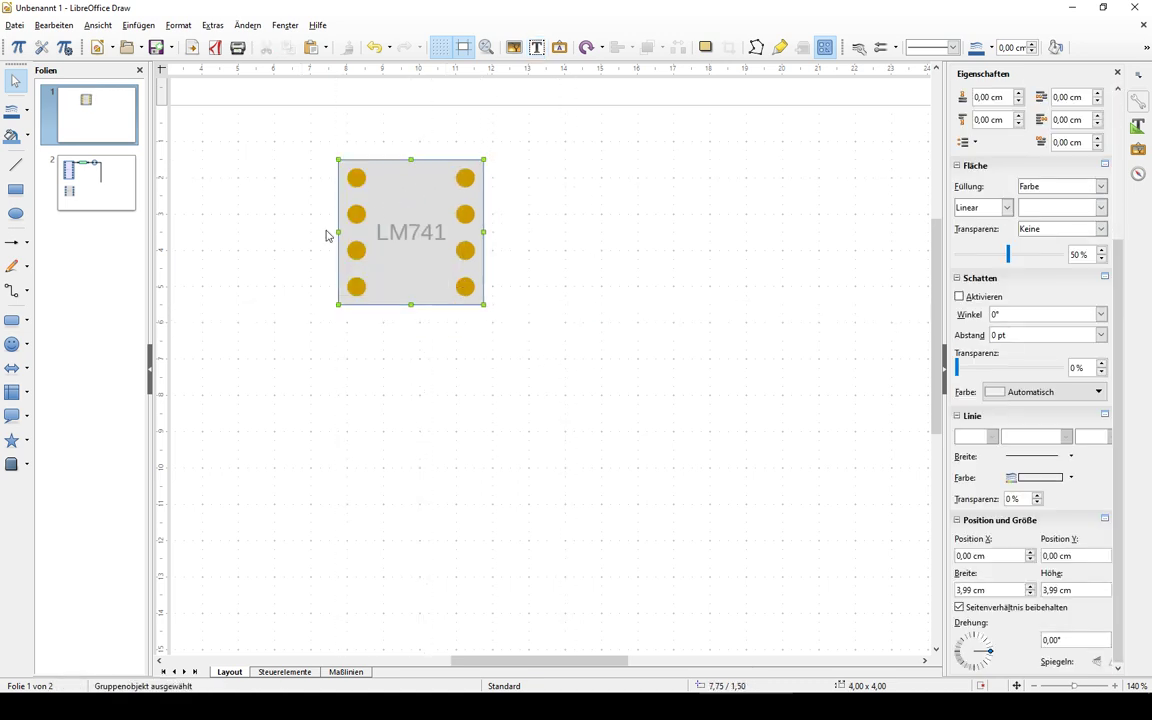
Switch to page 2 and bring the complete LM324 and LM741 chips with the resistor circuit into view
{"action": "left_click", "coordinate": [103, 206]}
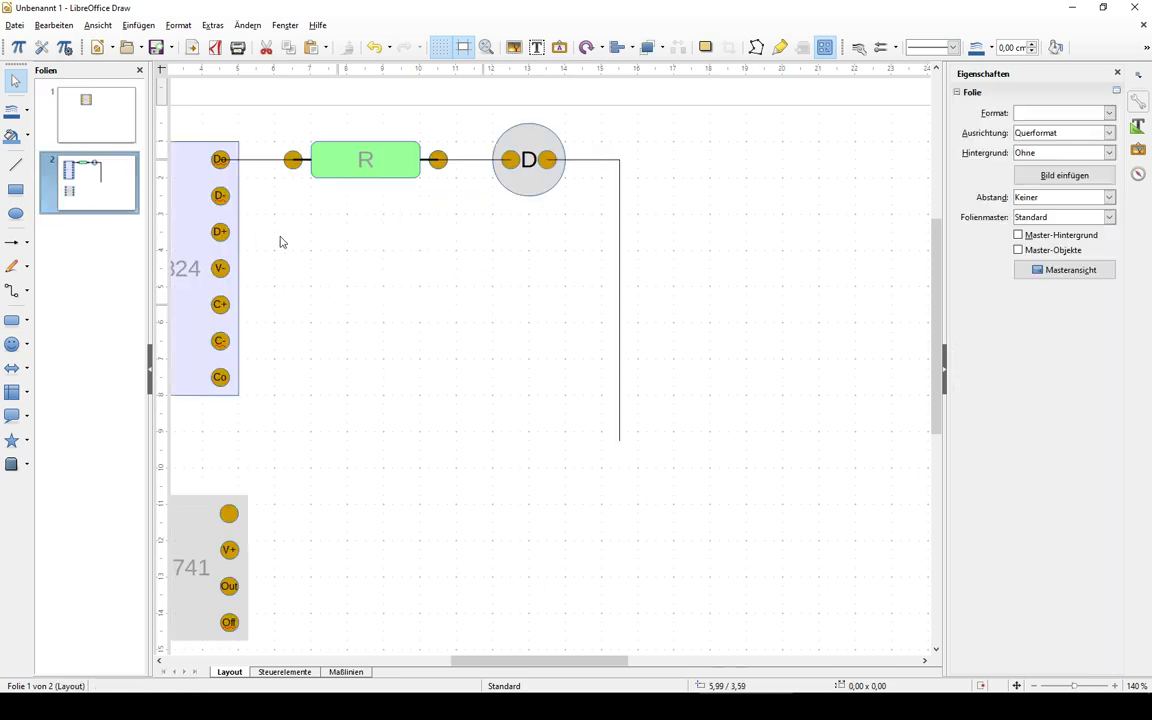
{"action": "double_click", "coordinate": [496, 672]}
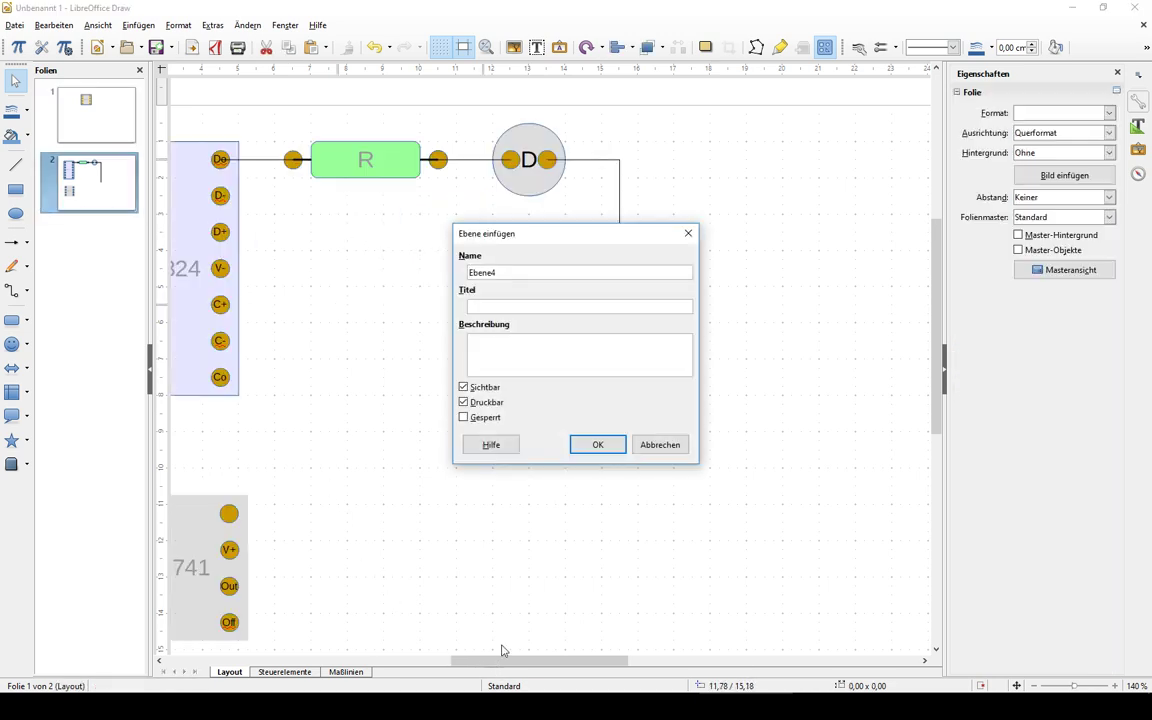
{"action": "left_click", "coordinate": [655, 443]}
{"action": "left_click_drag", "start_coordinate": [496, 662], "coordinate": [466, 662]}
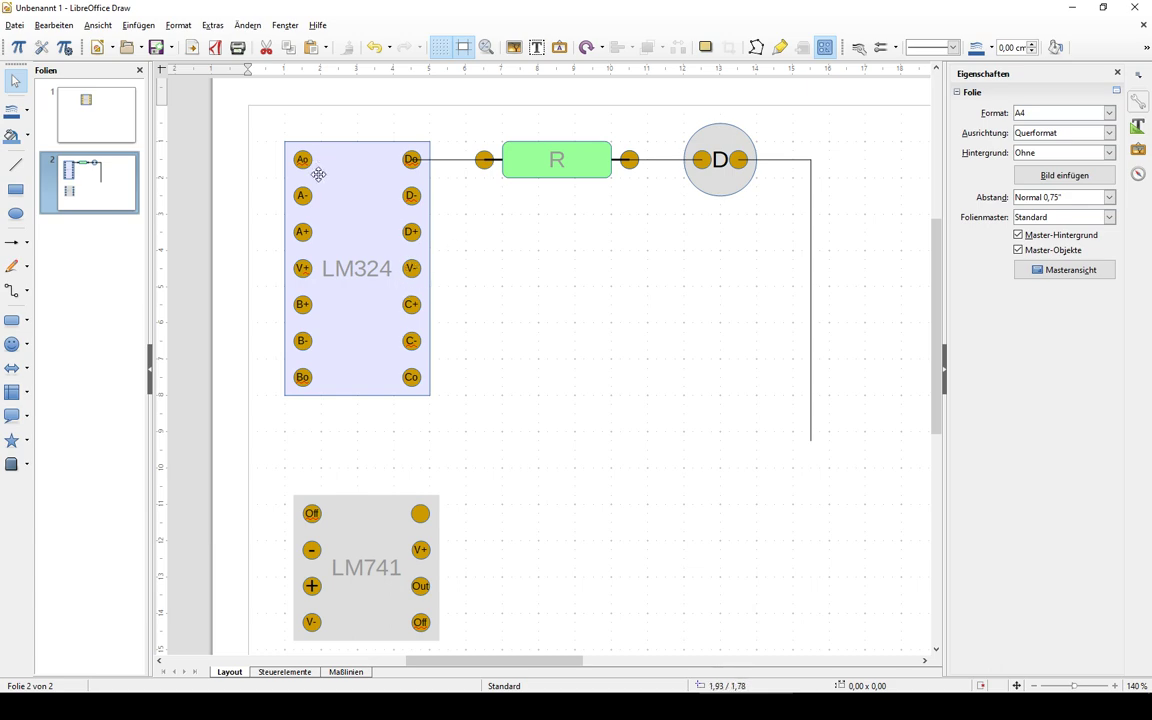
Move the grouped LM324 chip to X 6.50 cm, Y 4.50 cm and undo the move
{"action": "left_click", "coordinate": [361, 207]}
{"action": "left_click_drag", "start_coordinate": [361, 207], "coordinate": [380, 239]}
{"action": "key", "text": "ctrl+z"}
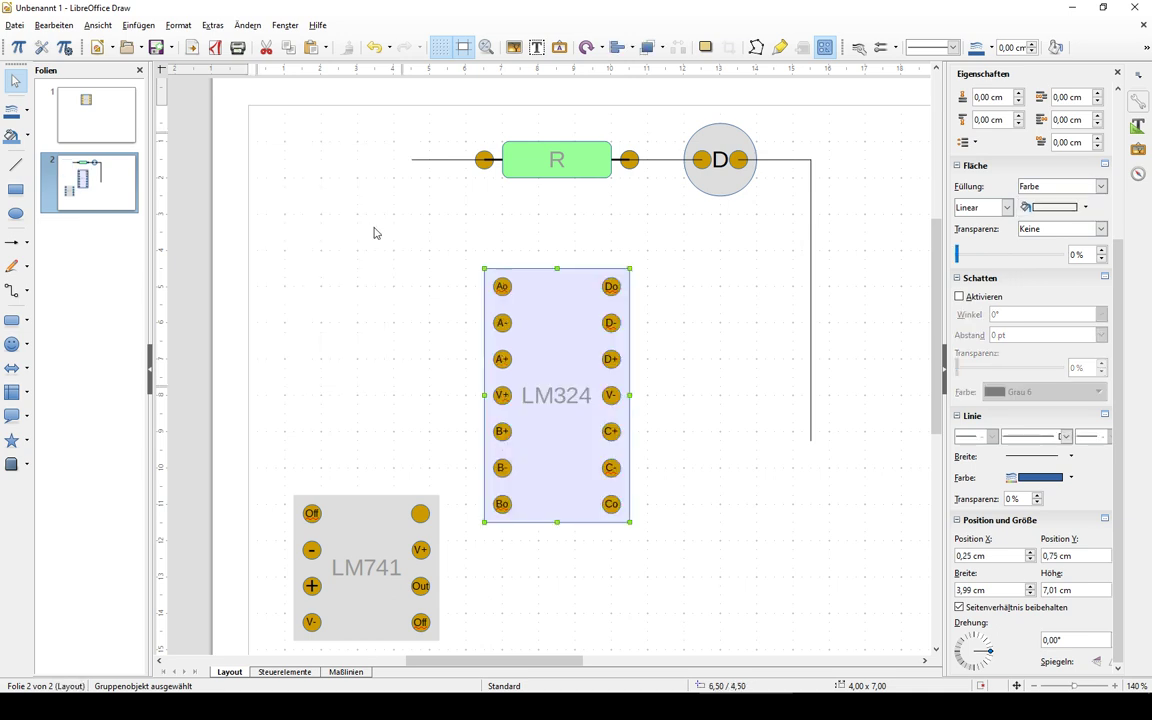
{"action": "key", "text": "ctrl+y"}
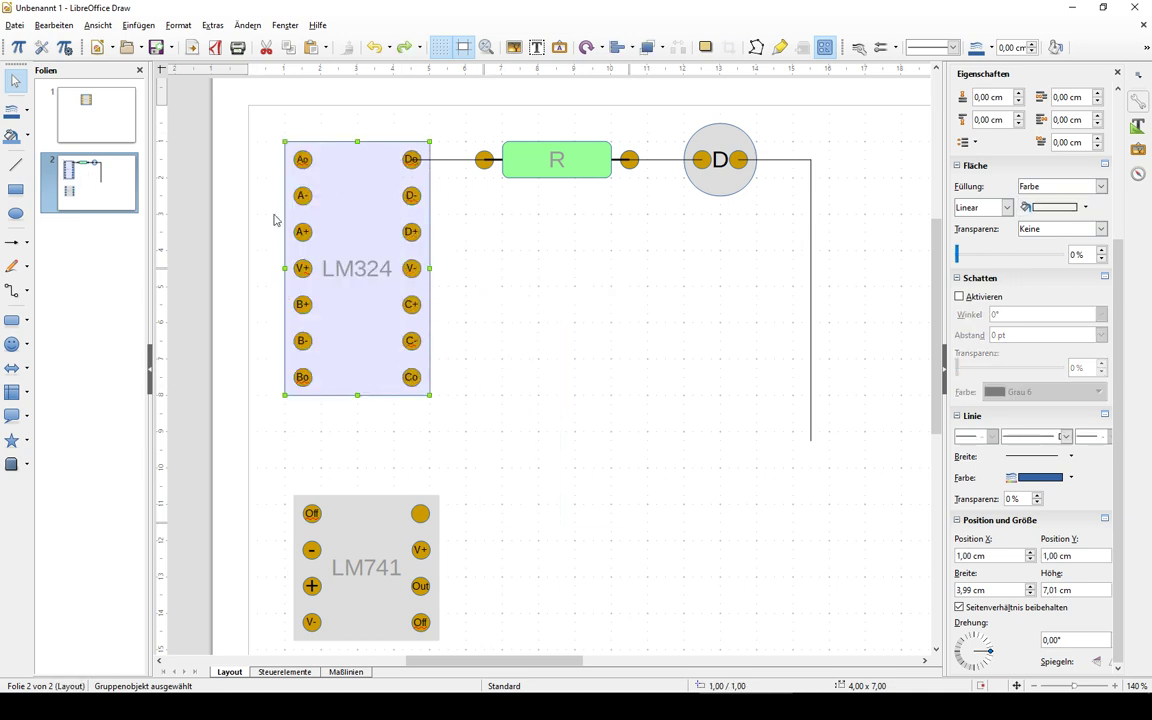
{"action": "left_click", "coordinate": [448, 331]}
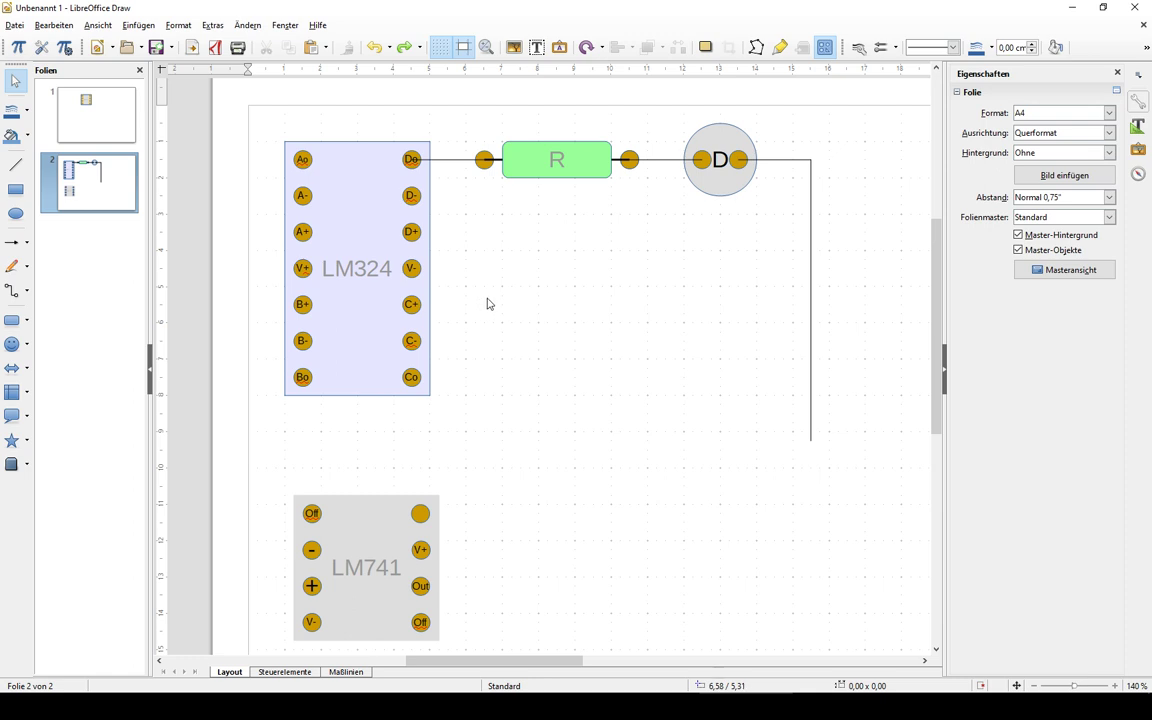
Move the green resistor group to X 6.00 cm, Y 1.25 cm and undo the move
{"action": "left_click", "coordinate": [527, 150]}
{"action": "mouse_move", "coordinate": [541, 159]}
{"action": "left_mouse_down"}
{"action": "mouse_move", "coordinate": [536, 275]}
{"action": "mouse_move", "coordinate": [532, 169]}
{"action": "left_mouse_up"}
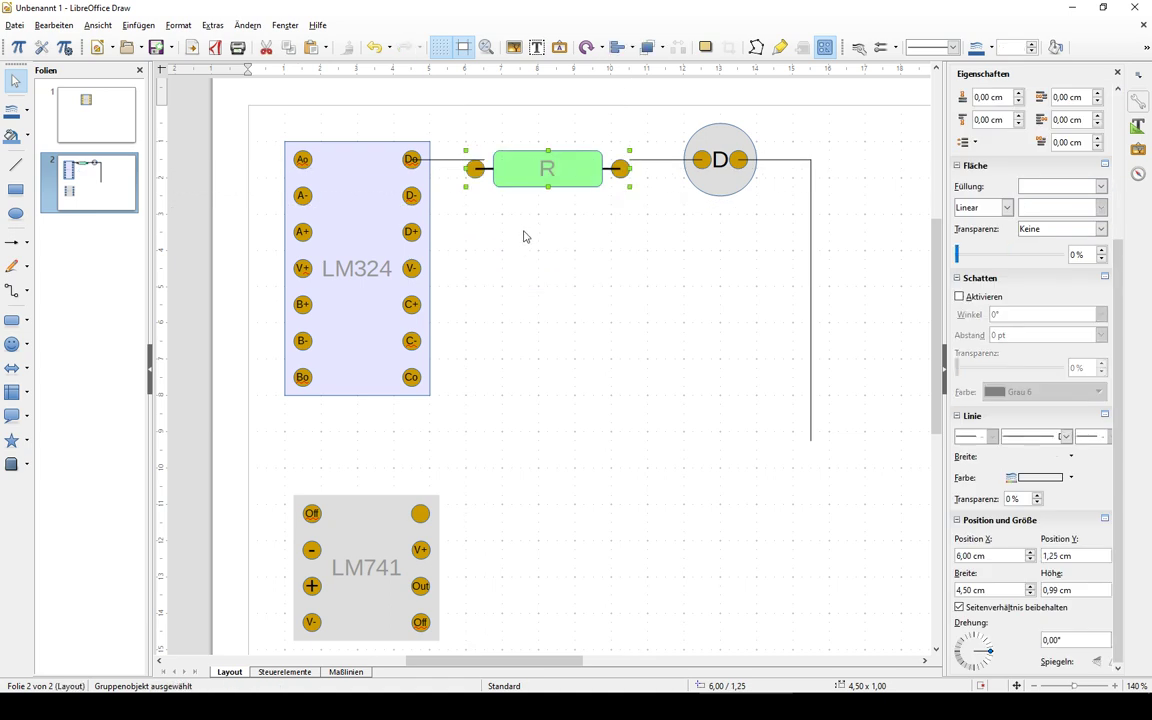
{"action": "key", "text": "ctrl+z"}
{"action": "key", "text": "ctrl+z"}
{"action": "left_click", "coordinate": [541, 248]}
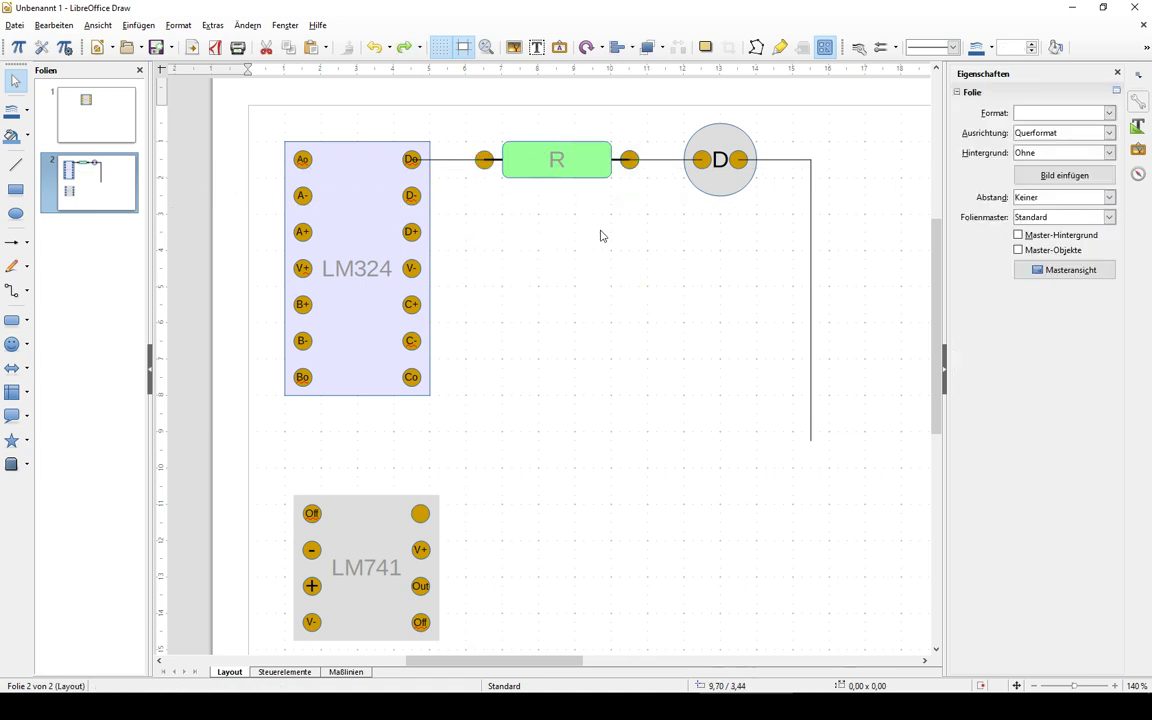
Move the connecting line between the LM324's Do pin and the green resistor down into the empty area, and delete it
{"action": "left_click", "coordinate": [717, 148]}
{"action": "left_click", "coordinate": [744, 229]}
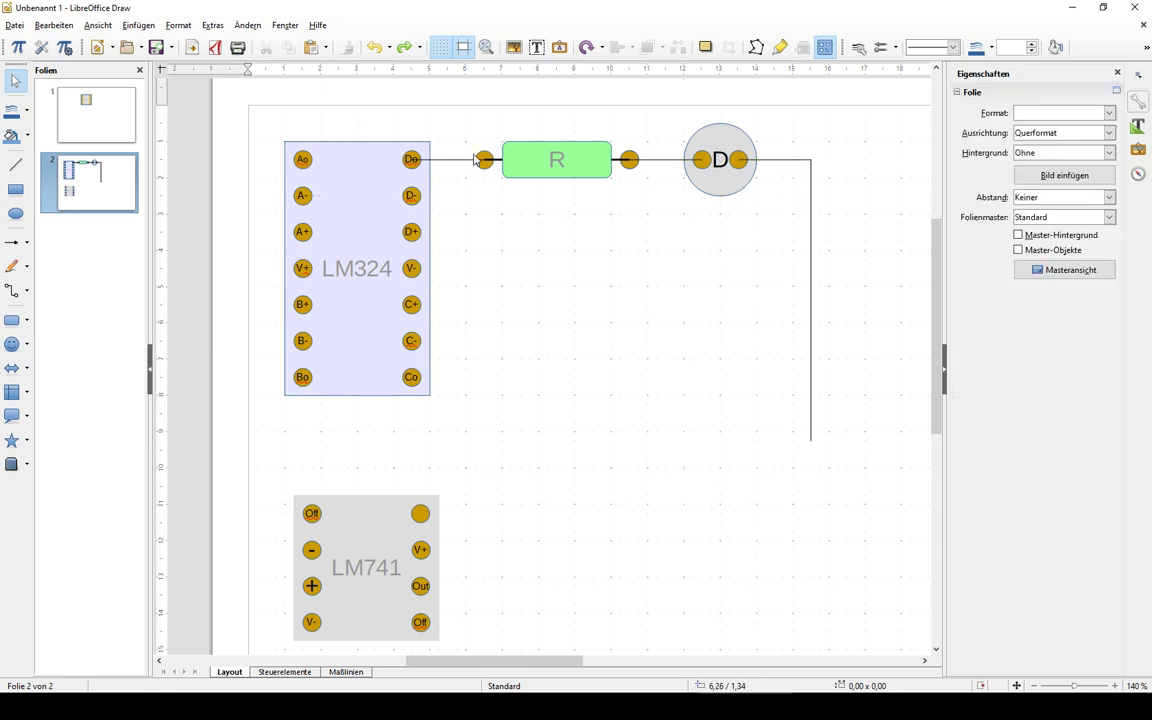
{"action": "left_click_drag", "start_coordinate": [476, 160], "coordinate": [519, 287]}
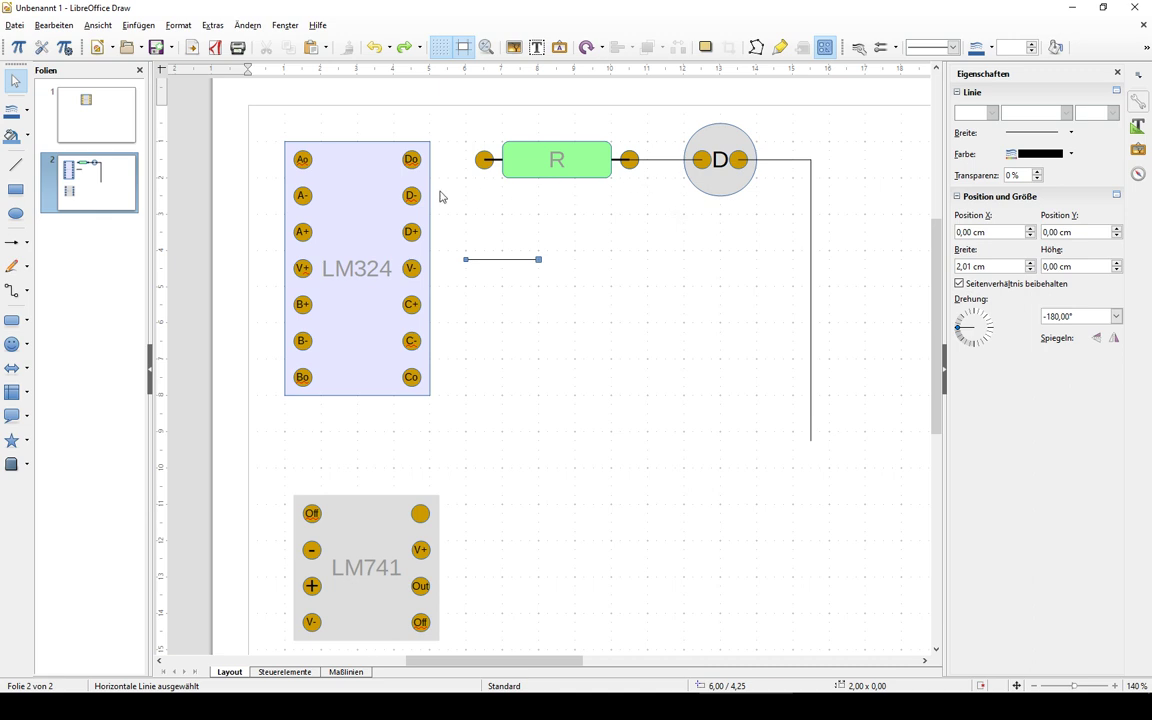
{"action": "key", "text": "Delete"}
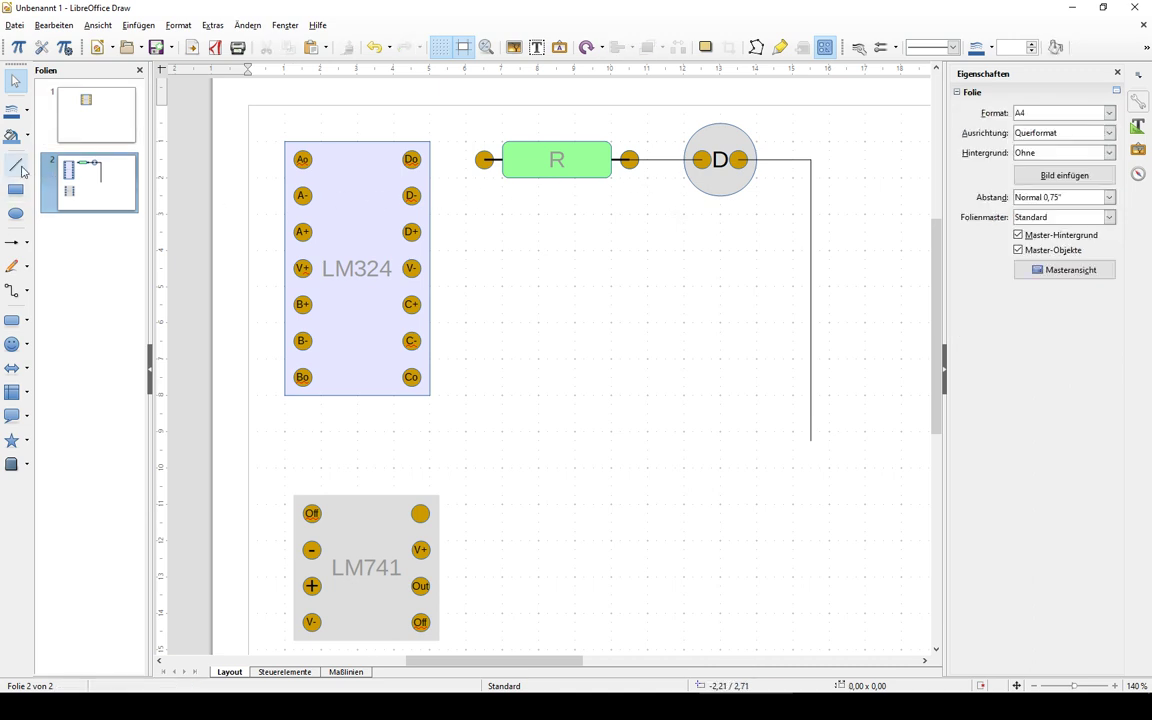
Draw a 2.00 cm horizontal line from the green resistor's left pin to the LM324's Do pin, ending at X 4.50 cm, Y 1.50 cm
{"action": "left_click", "coordinate": [15, 165]}
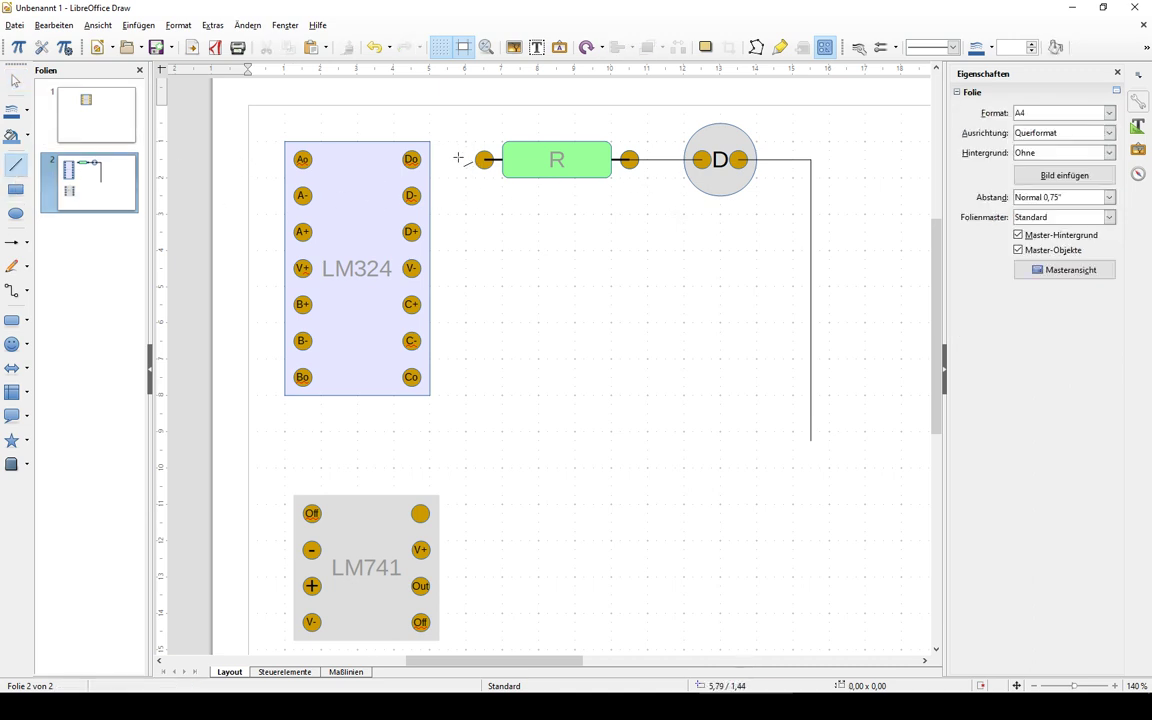
{"action": "left_click_drag", "start_coordinate": [484, 160], "coordinate": [416, 164]}
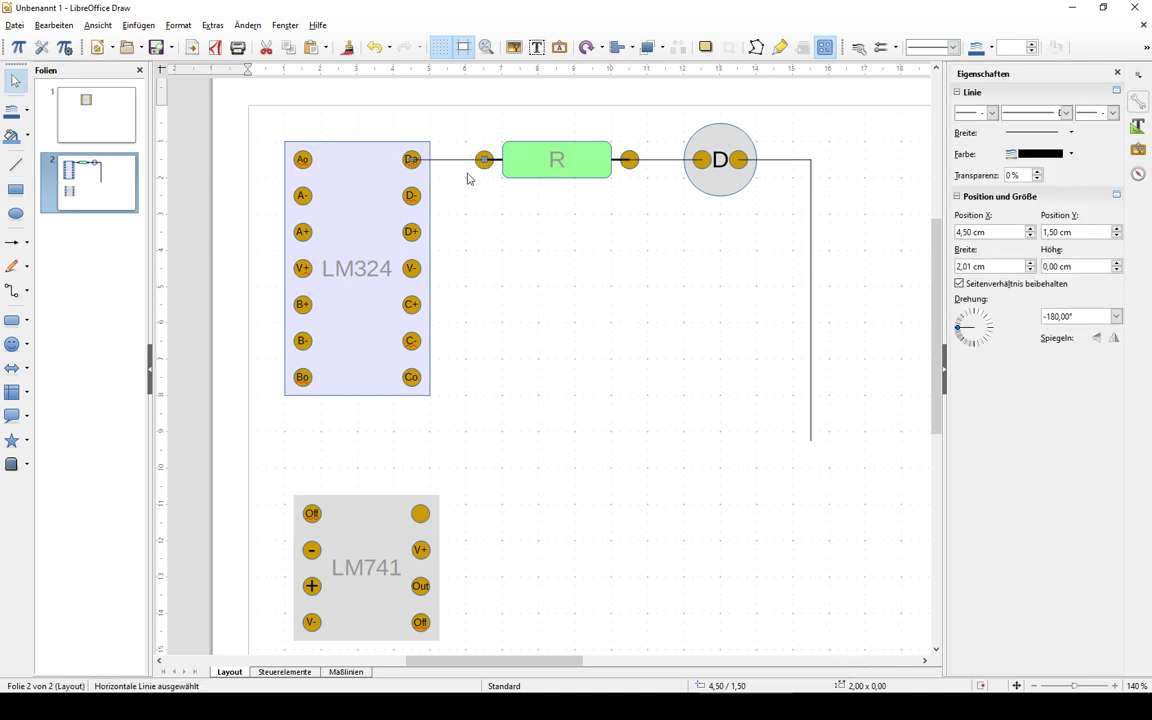
{"action": "scroll", "coordinate": [467, 178], "scroll_direction": "up", "scroll_amount": 2}
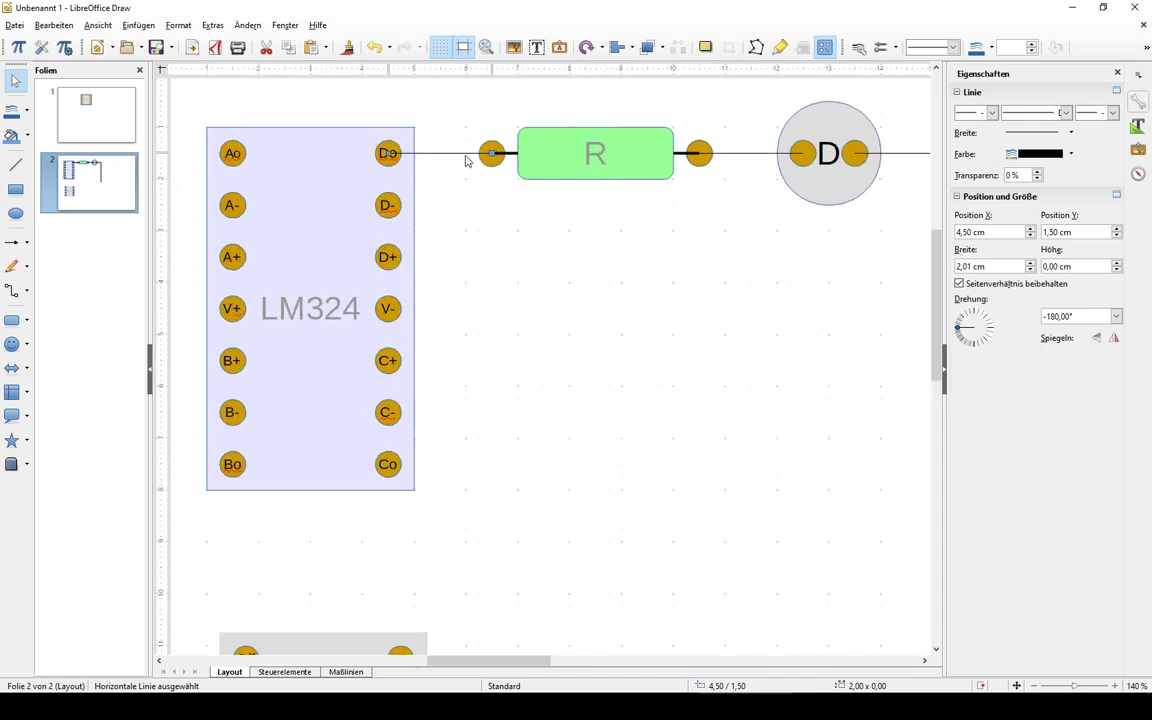